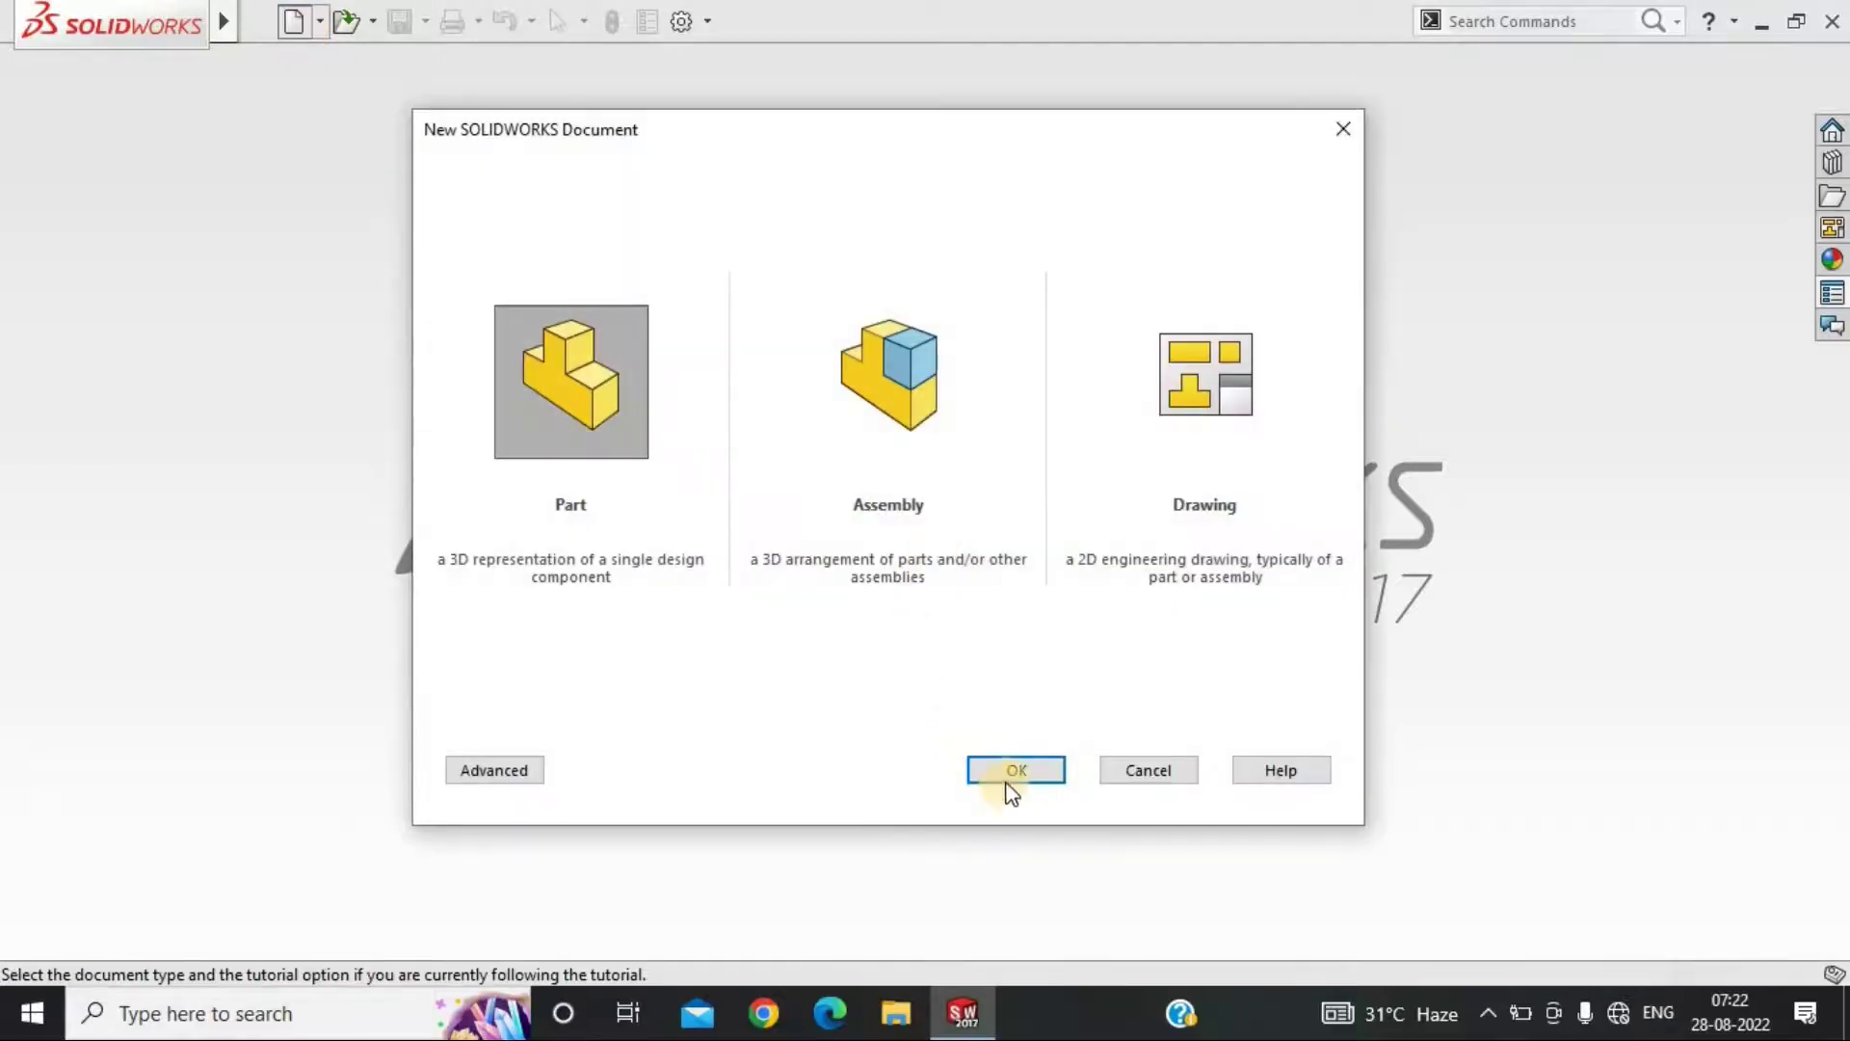
# Create a new part document and start a sketch on the Front Plane
pyautogui.click(1008, 767)
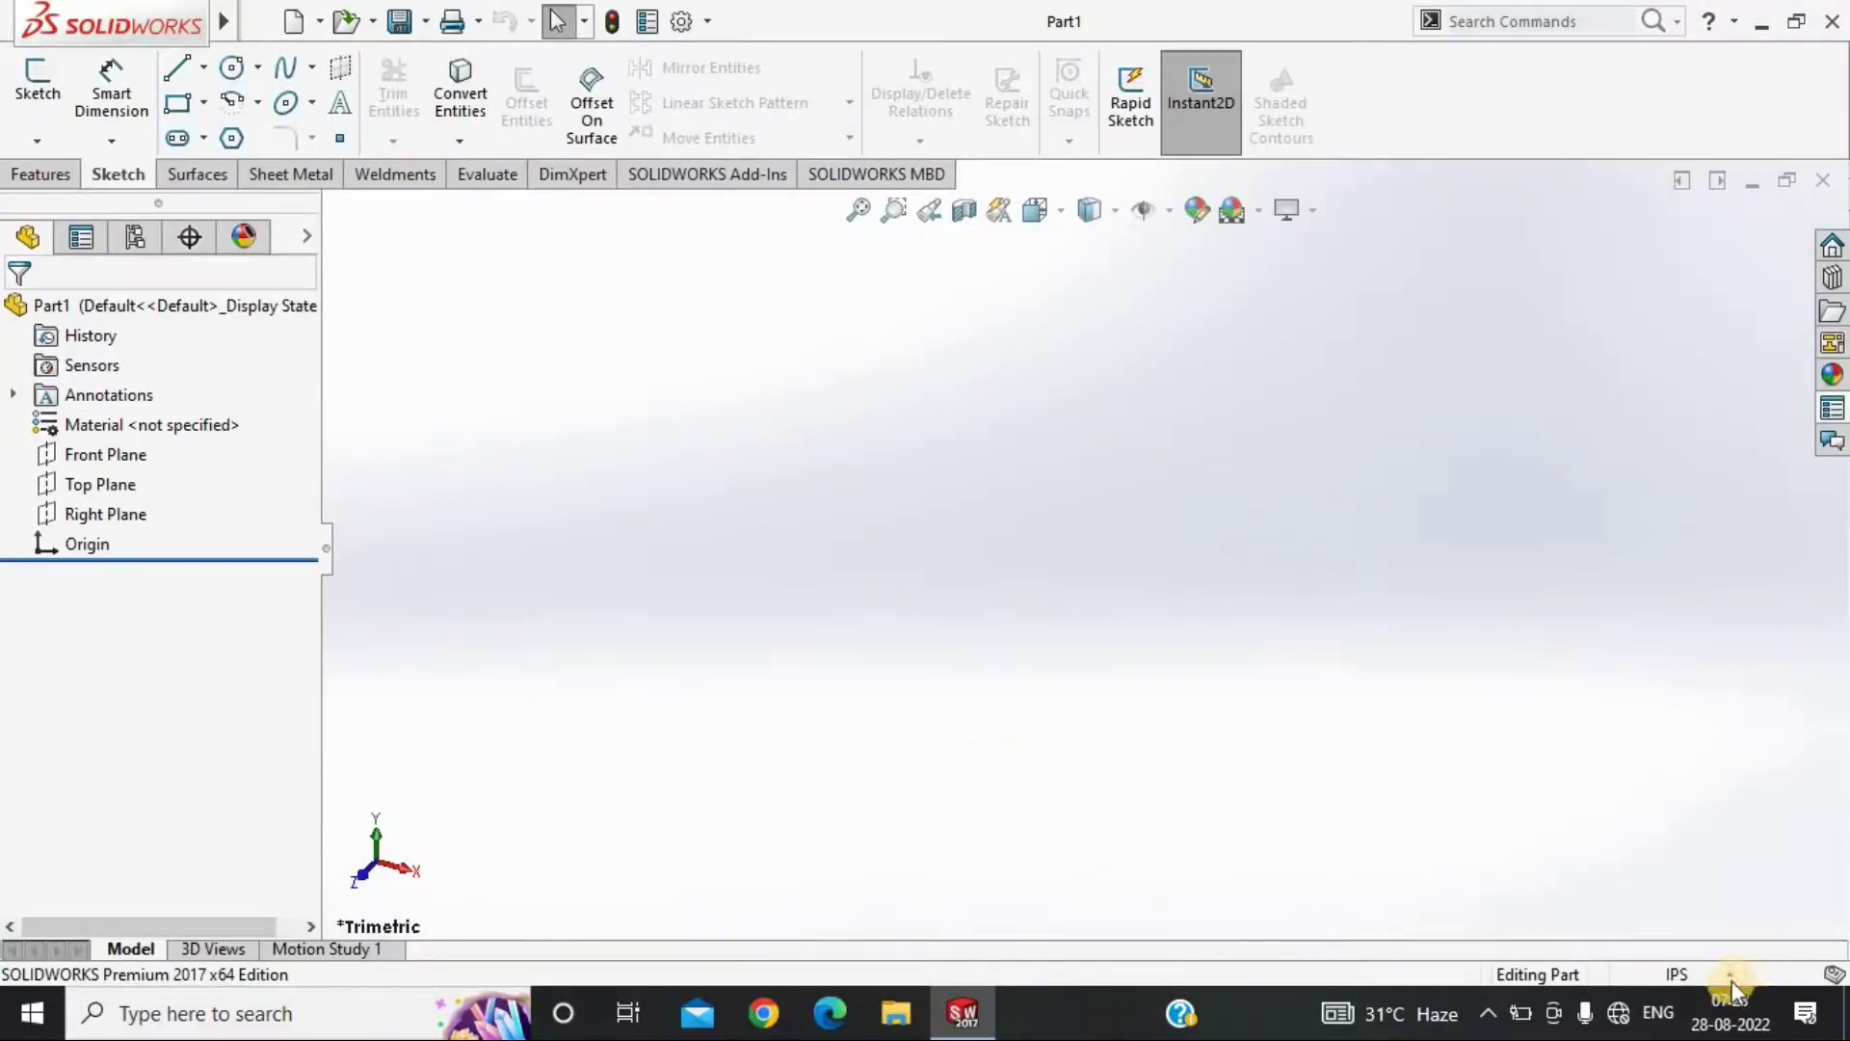
# Sketch the stepped outline lines from the origin up toward the upper-left arm
pyautogui.press('l')
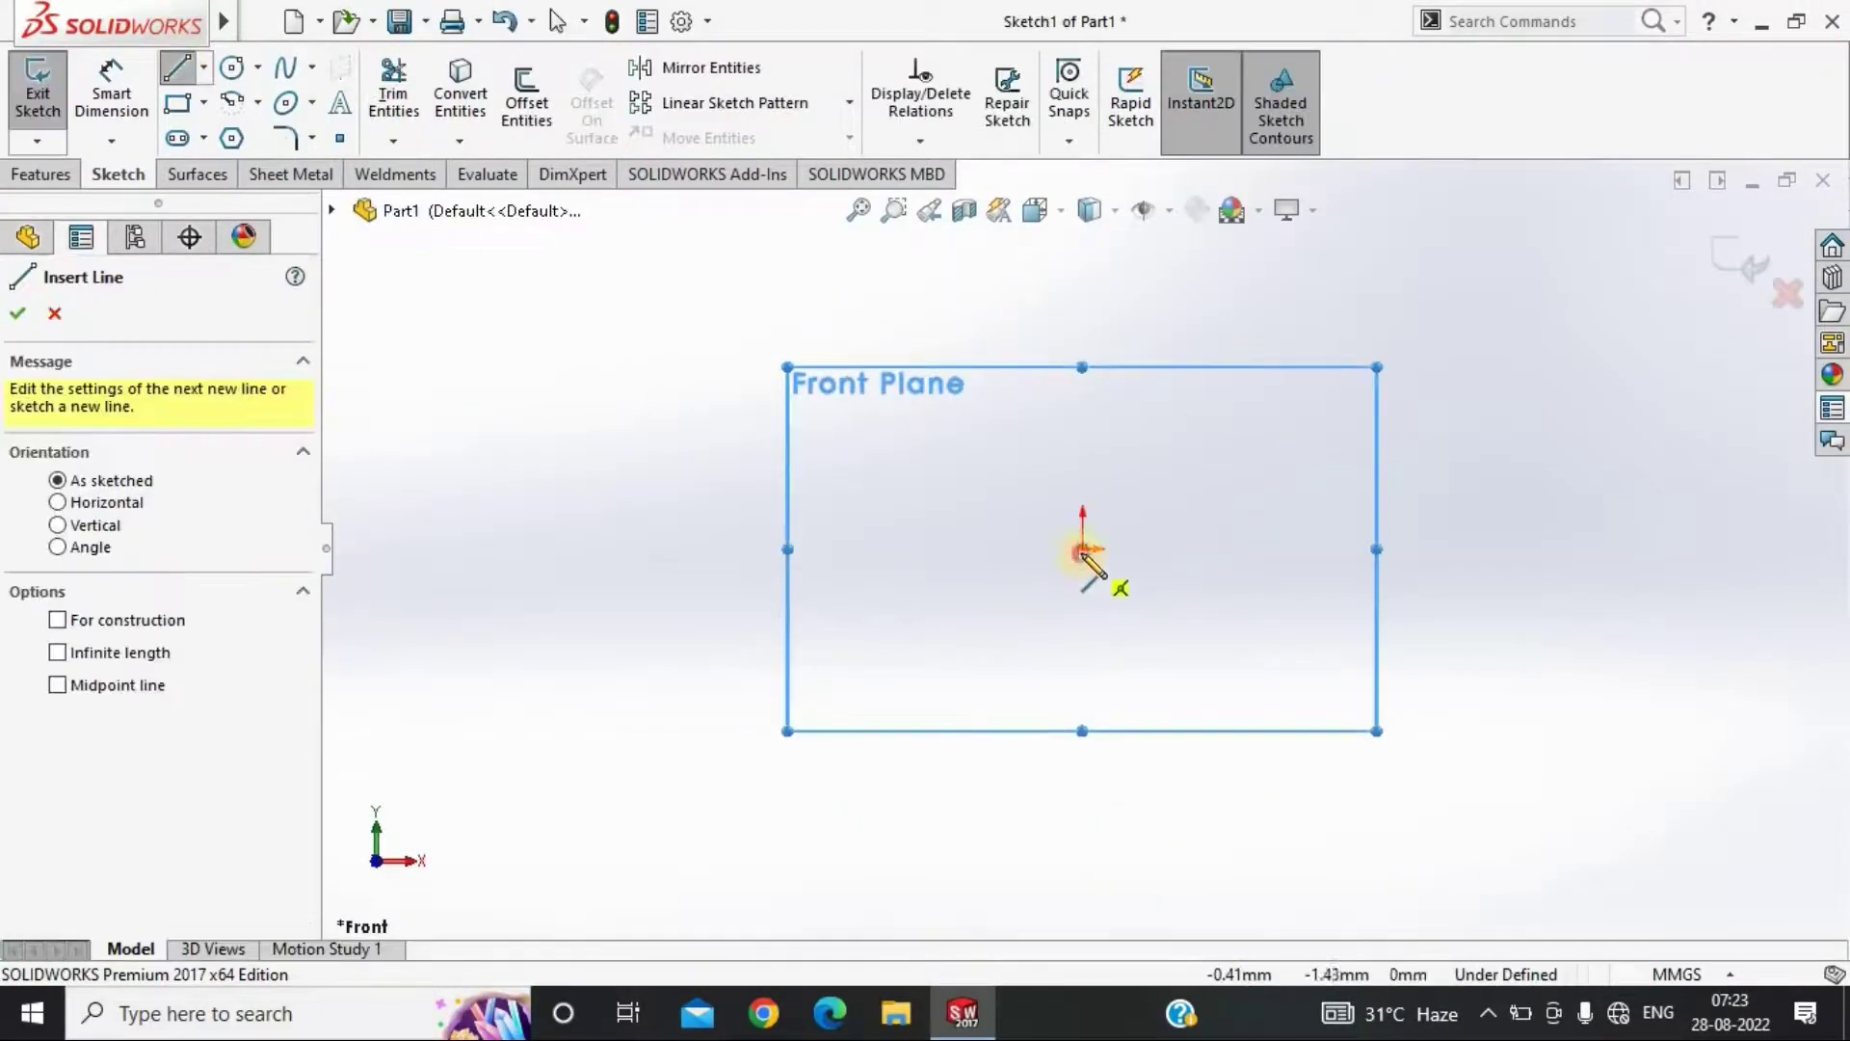
pyautogui.click(1081, 550)
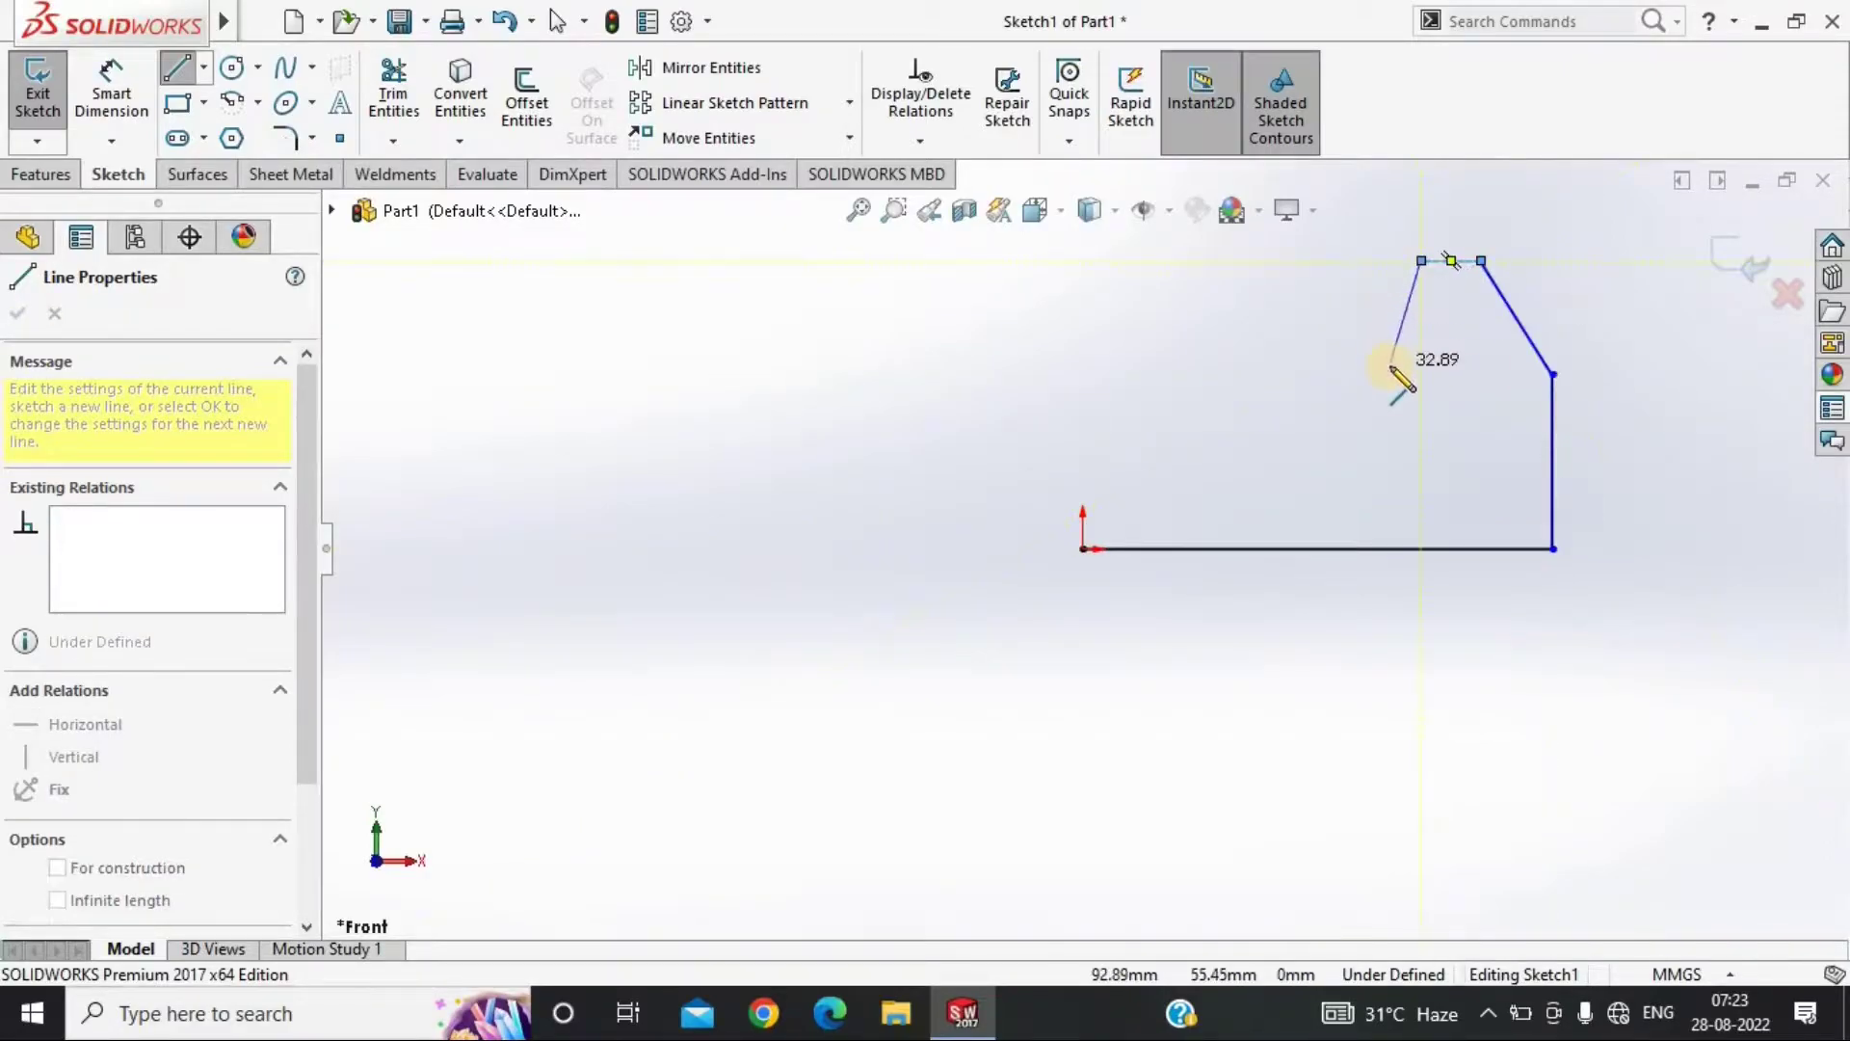
pyautogui.click(1390, 364)
pyautogui.click(1302, 364)
pyautogui.click(1303, 415)
pyautogui.click(1236, 414)
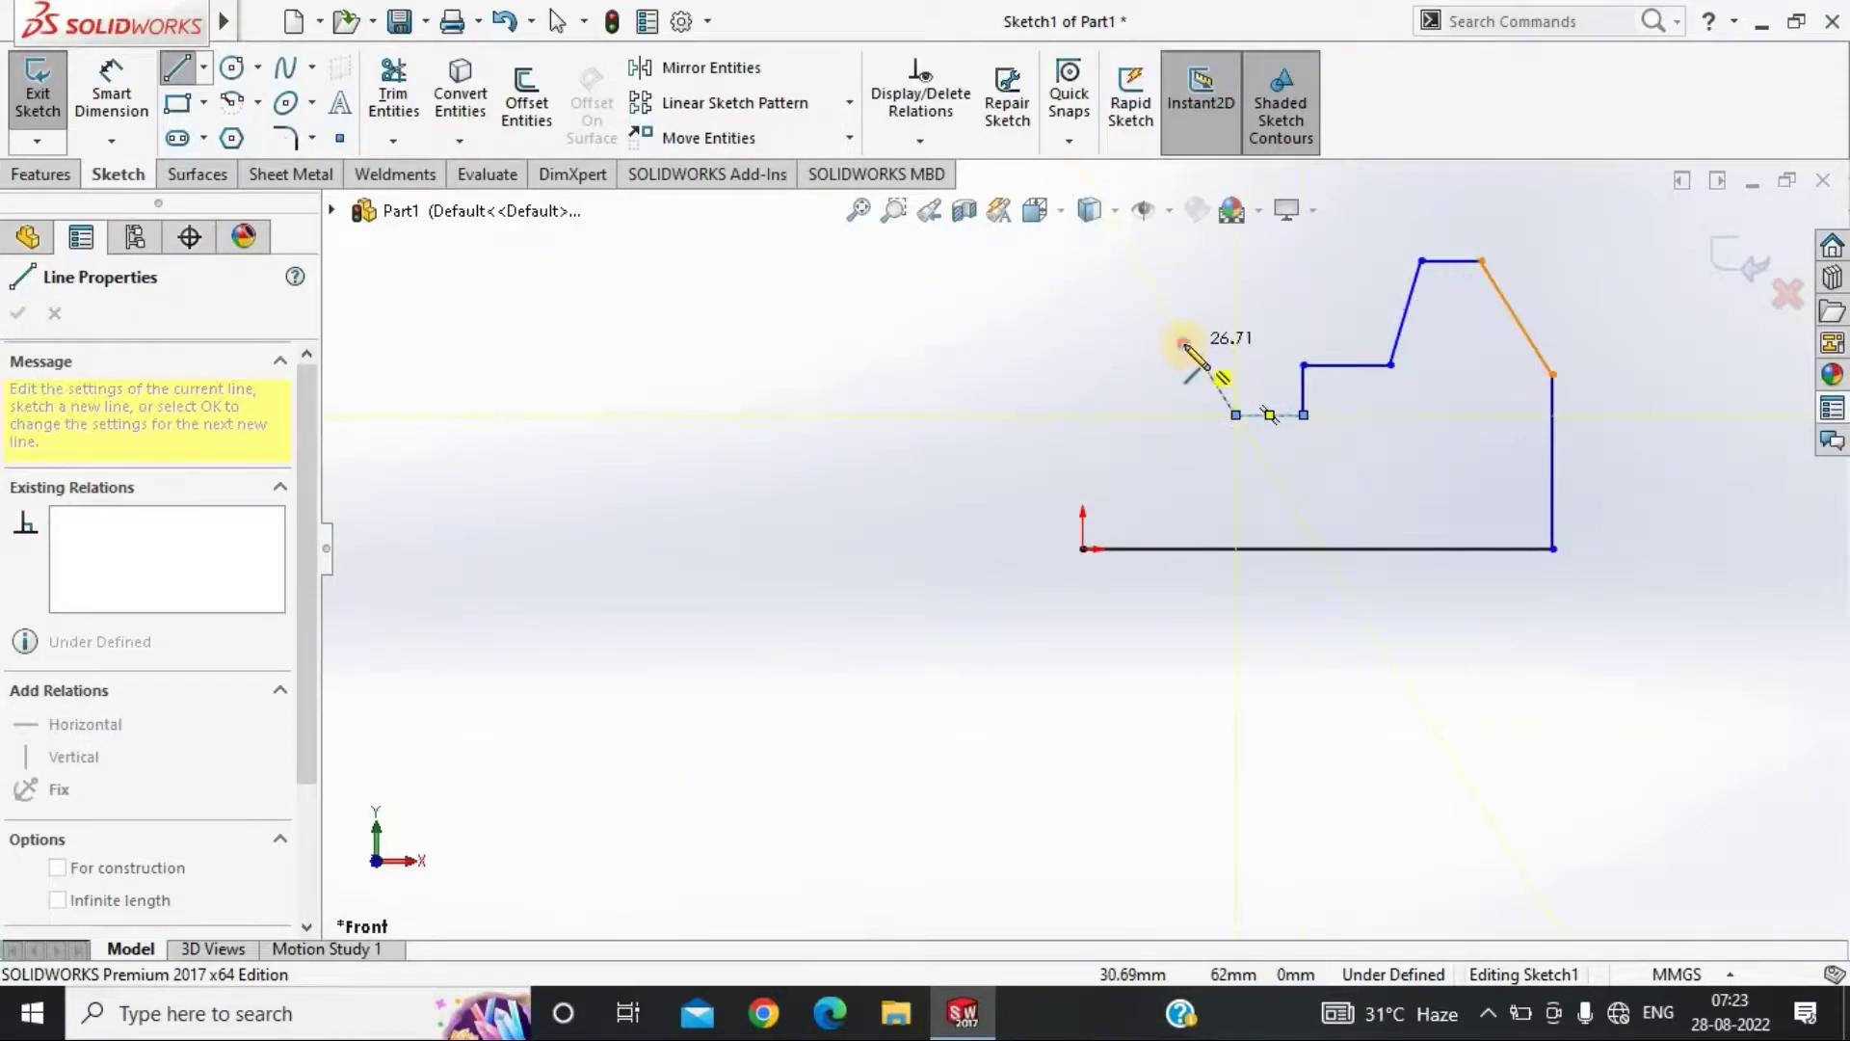
pyautogui.click(1097, 340)
pyautogui.click(960, 237)
# Round the arm end with a tangent arc and close the profile at the origin
pyautogui.press('a')
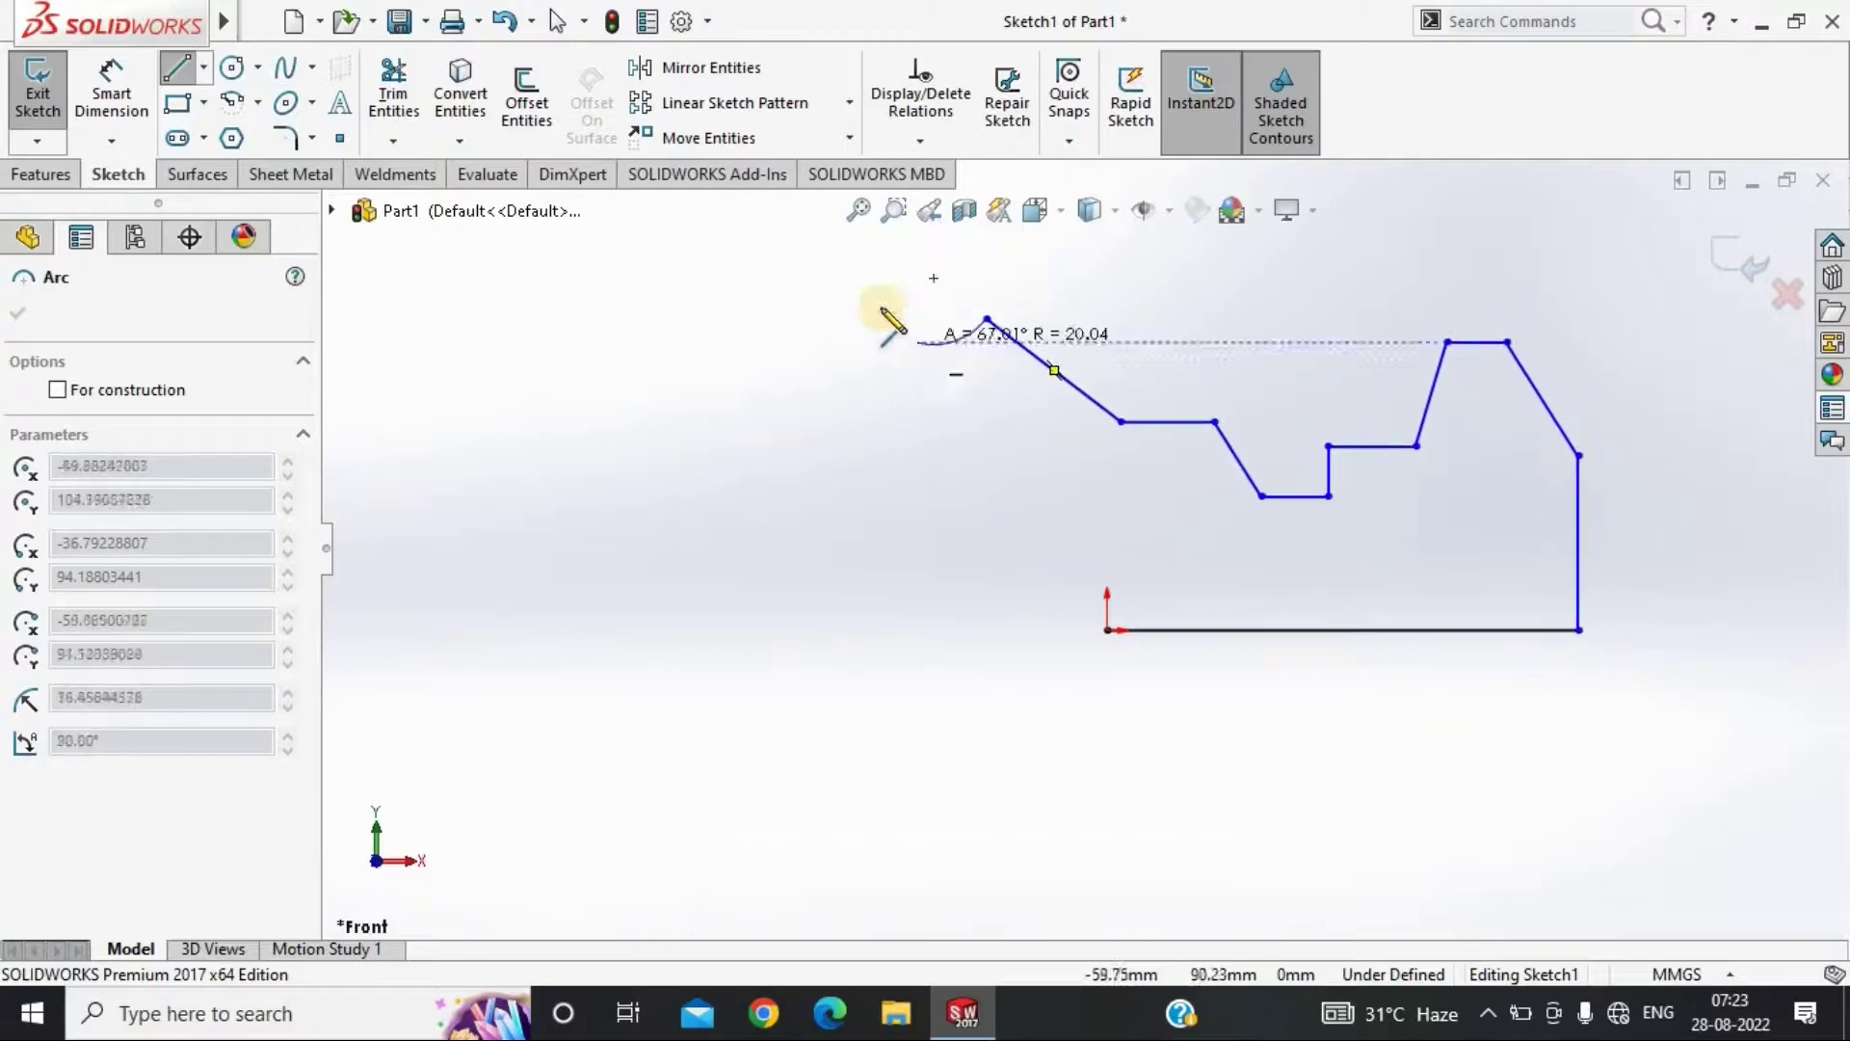
pyautogui.click(928, 394)
pyautogui.click(1107, 531)
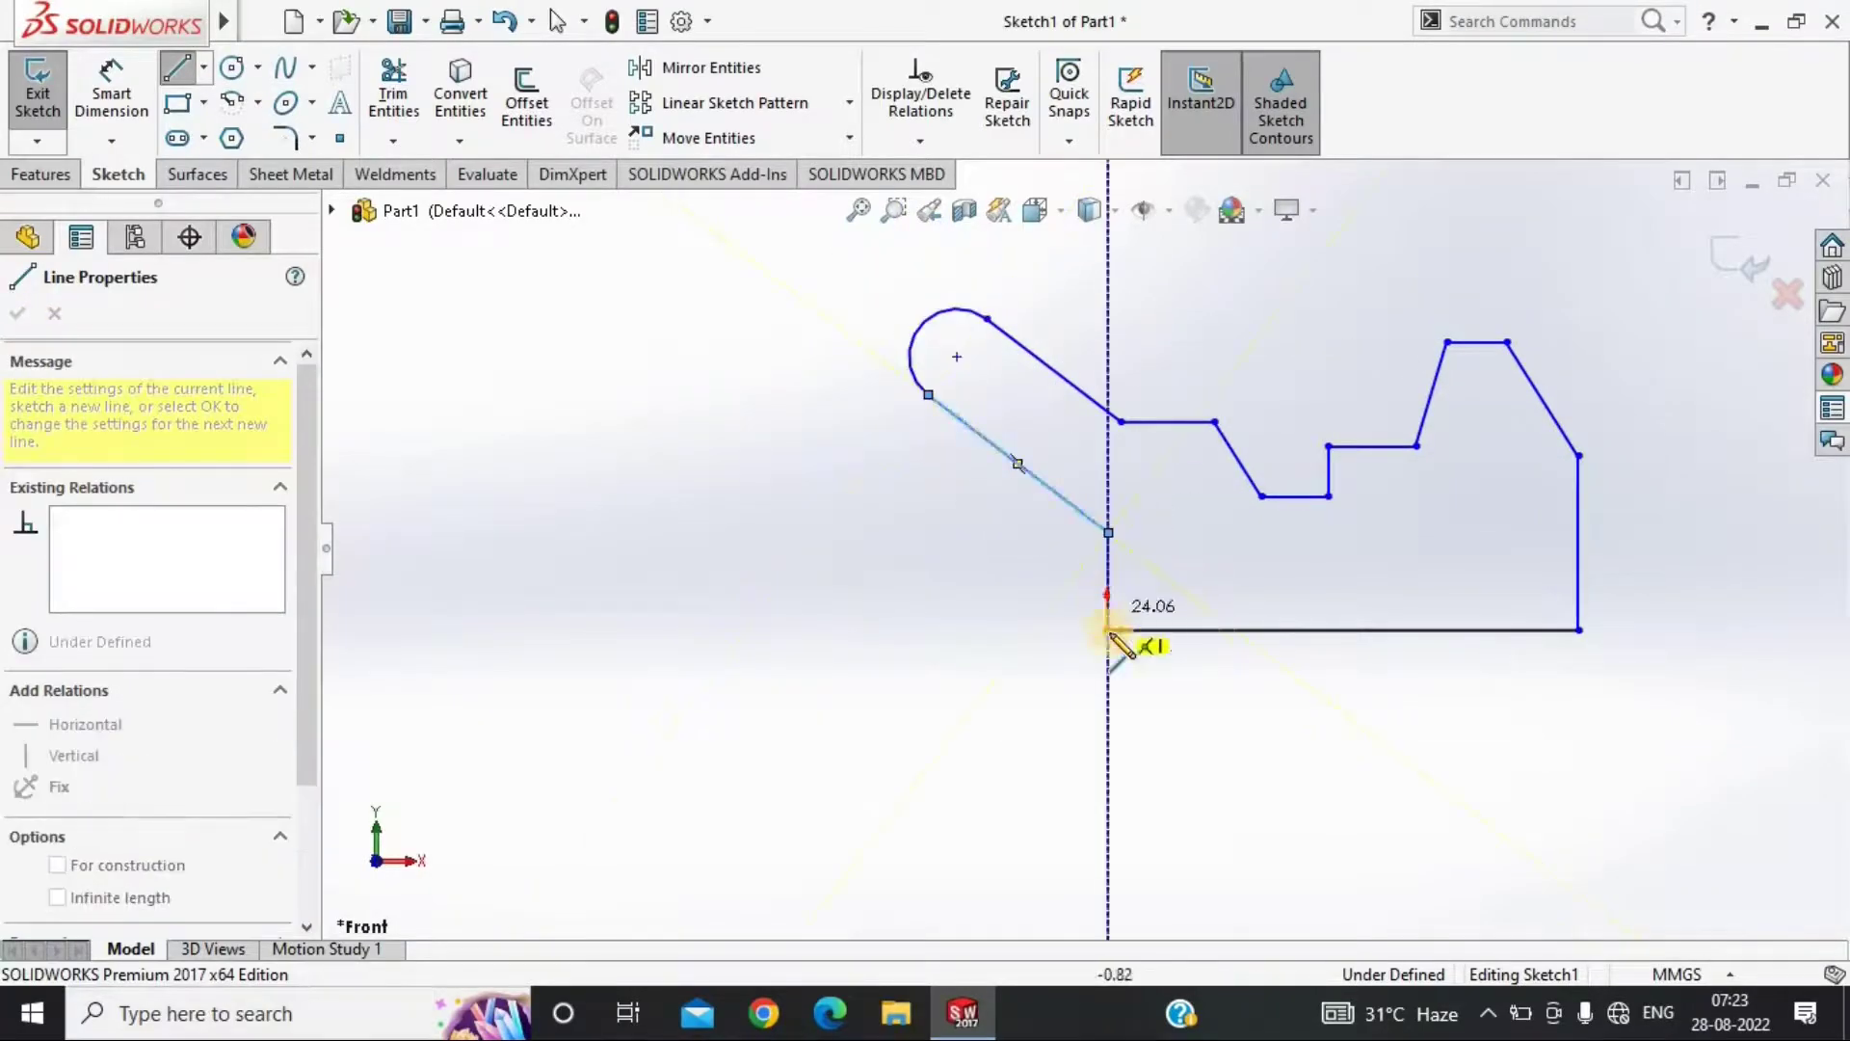
pyautogui.click(1107, 630)
pyautogui.press('Escape')
pyautogui.keyDown('ctrl'); pyautogui.moveTo(1548, 543); pyautogui.dragTo(1413, 586, button='middle'); pyautogui.keyUp('ctrl')
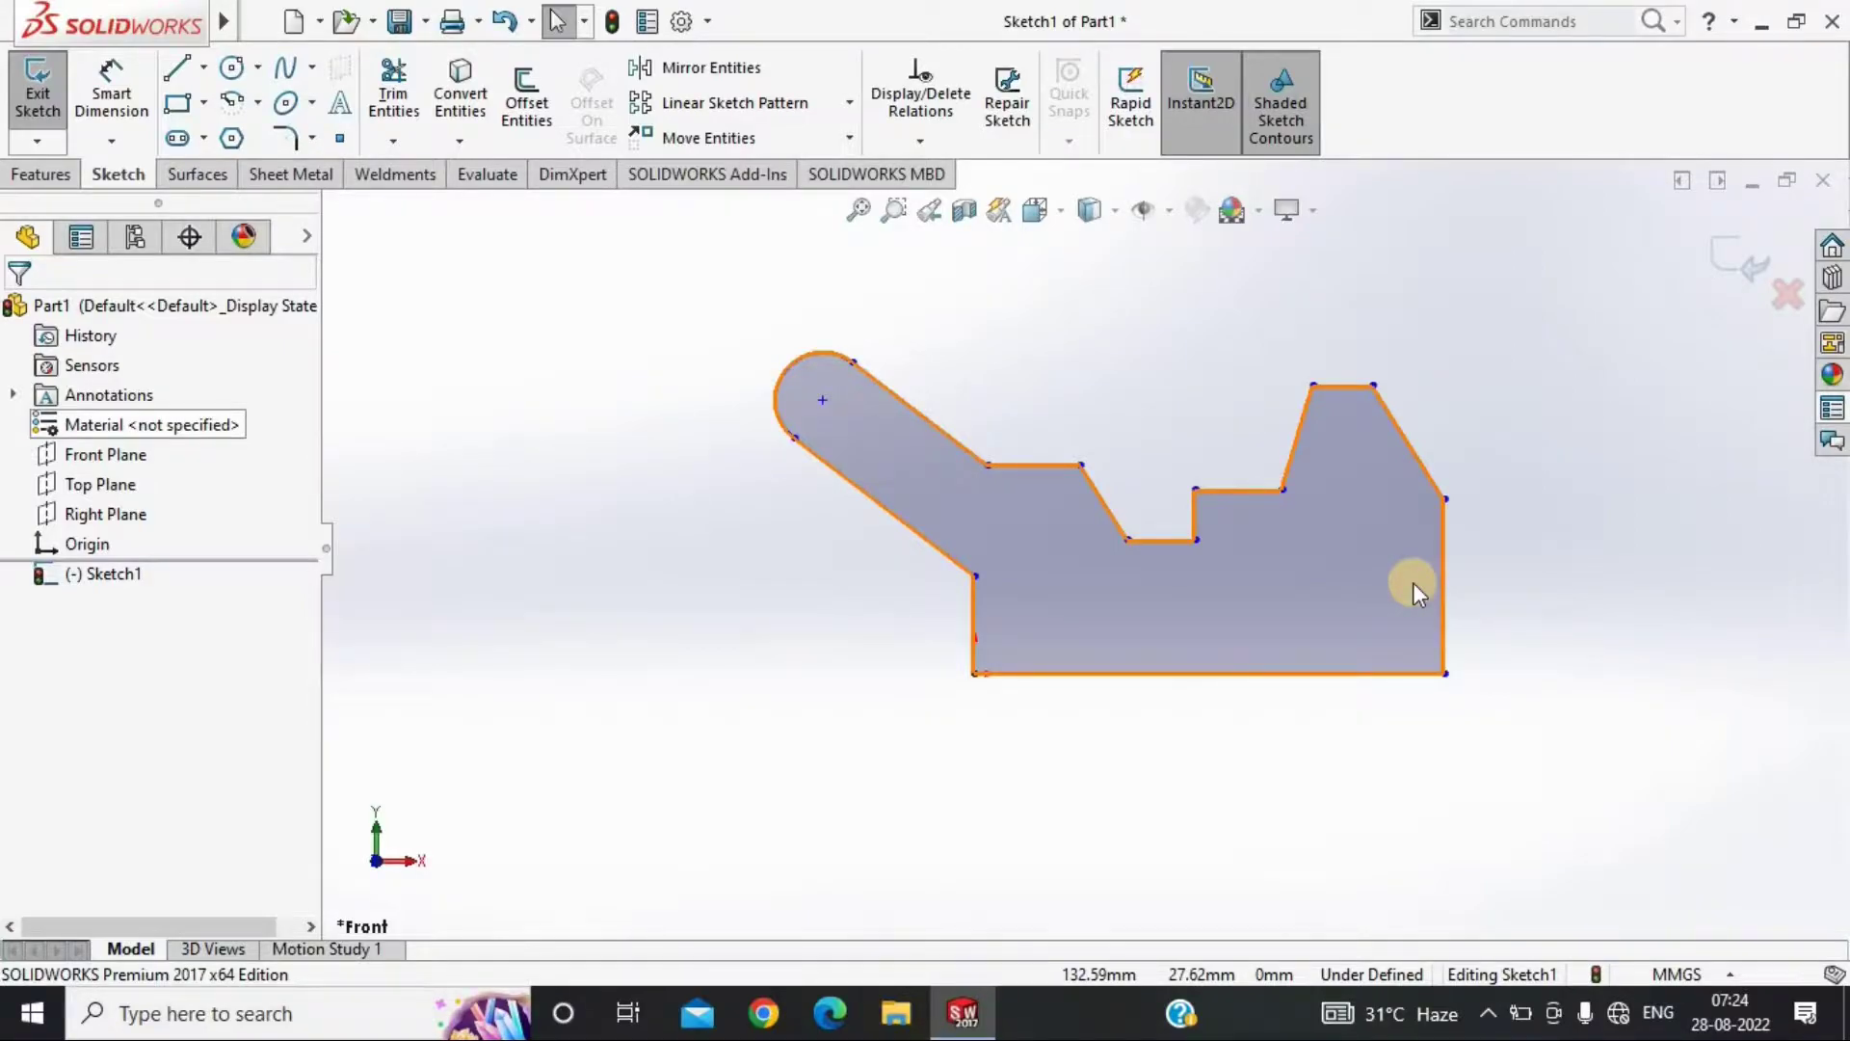
# Dimension the bottom edge to 42 and the right vertical edge to 12
pyautogui.press('d')
pyautogui.click(979, 673)
pyautogui.click(1205, 732)
pyautogui.write('42')
pyautogui.press('Return')
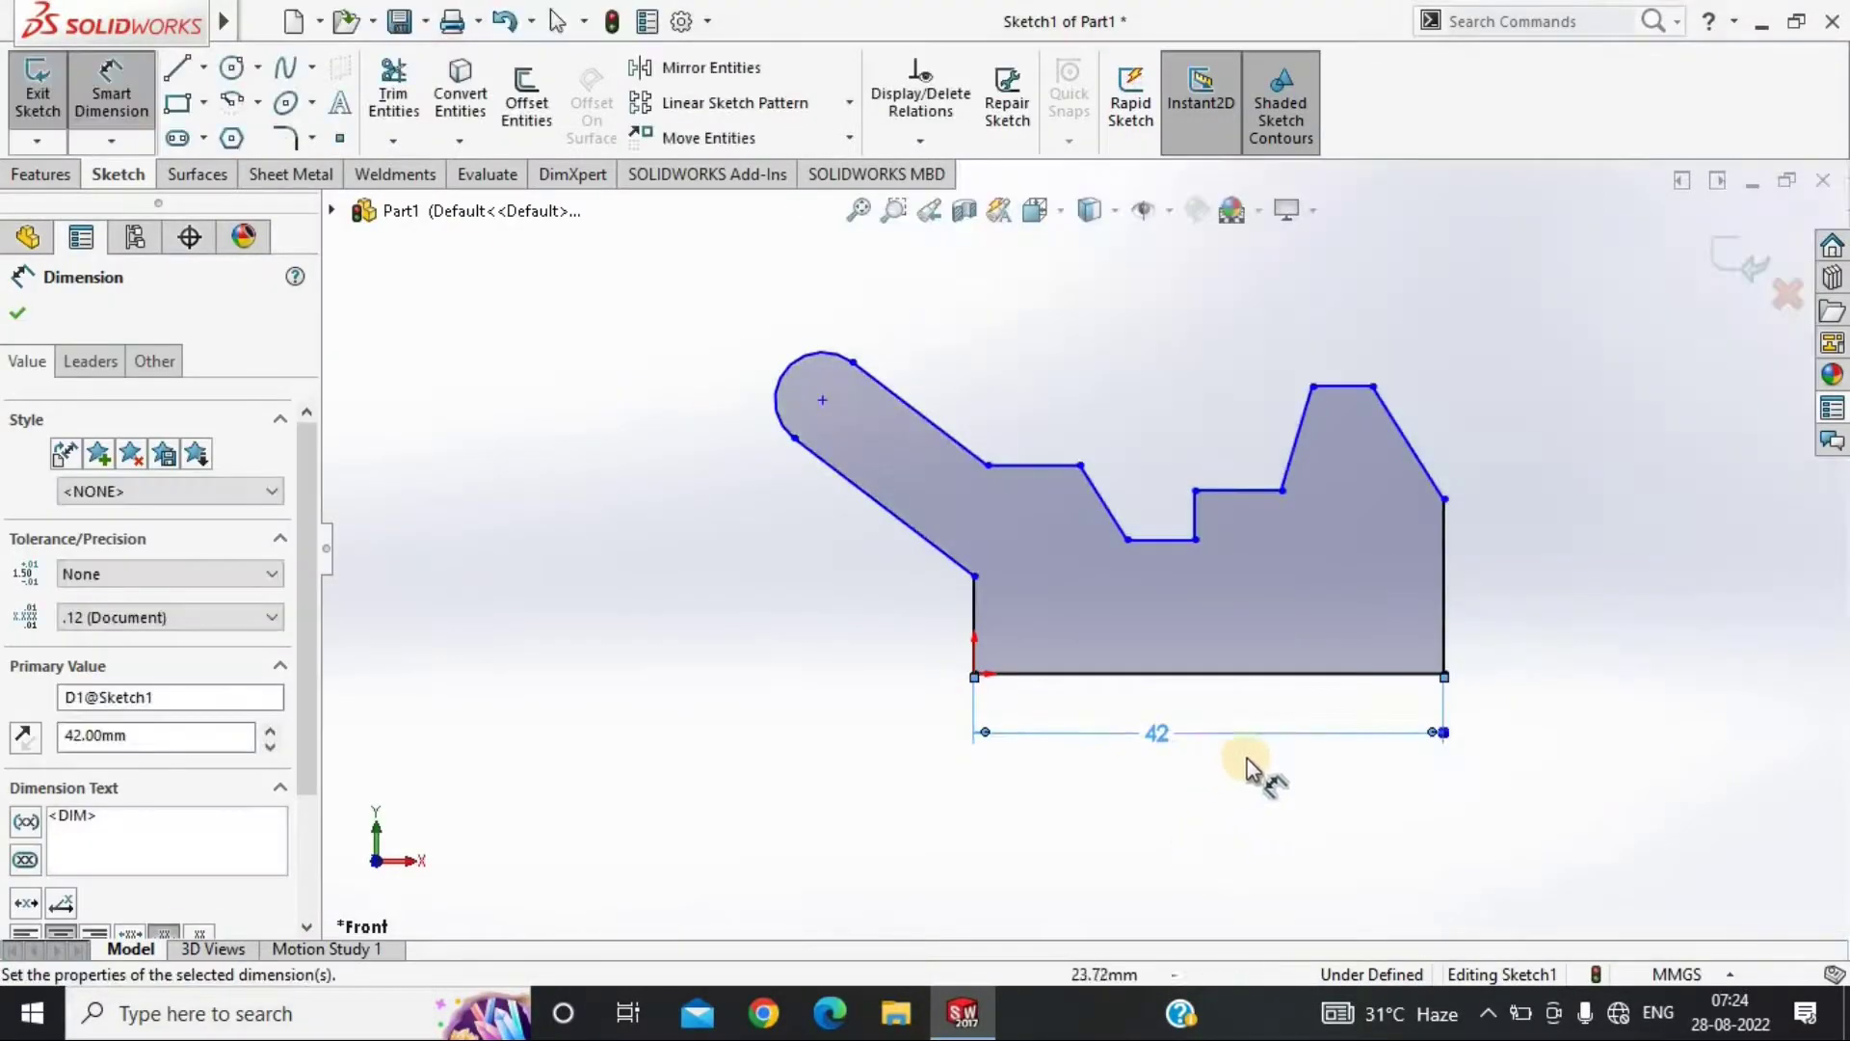
pyautogui.click(1443, 617)
pyautogui.click(1540, 619)
pyautogui.write('12')
pyautogui.press('Return')
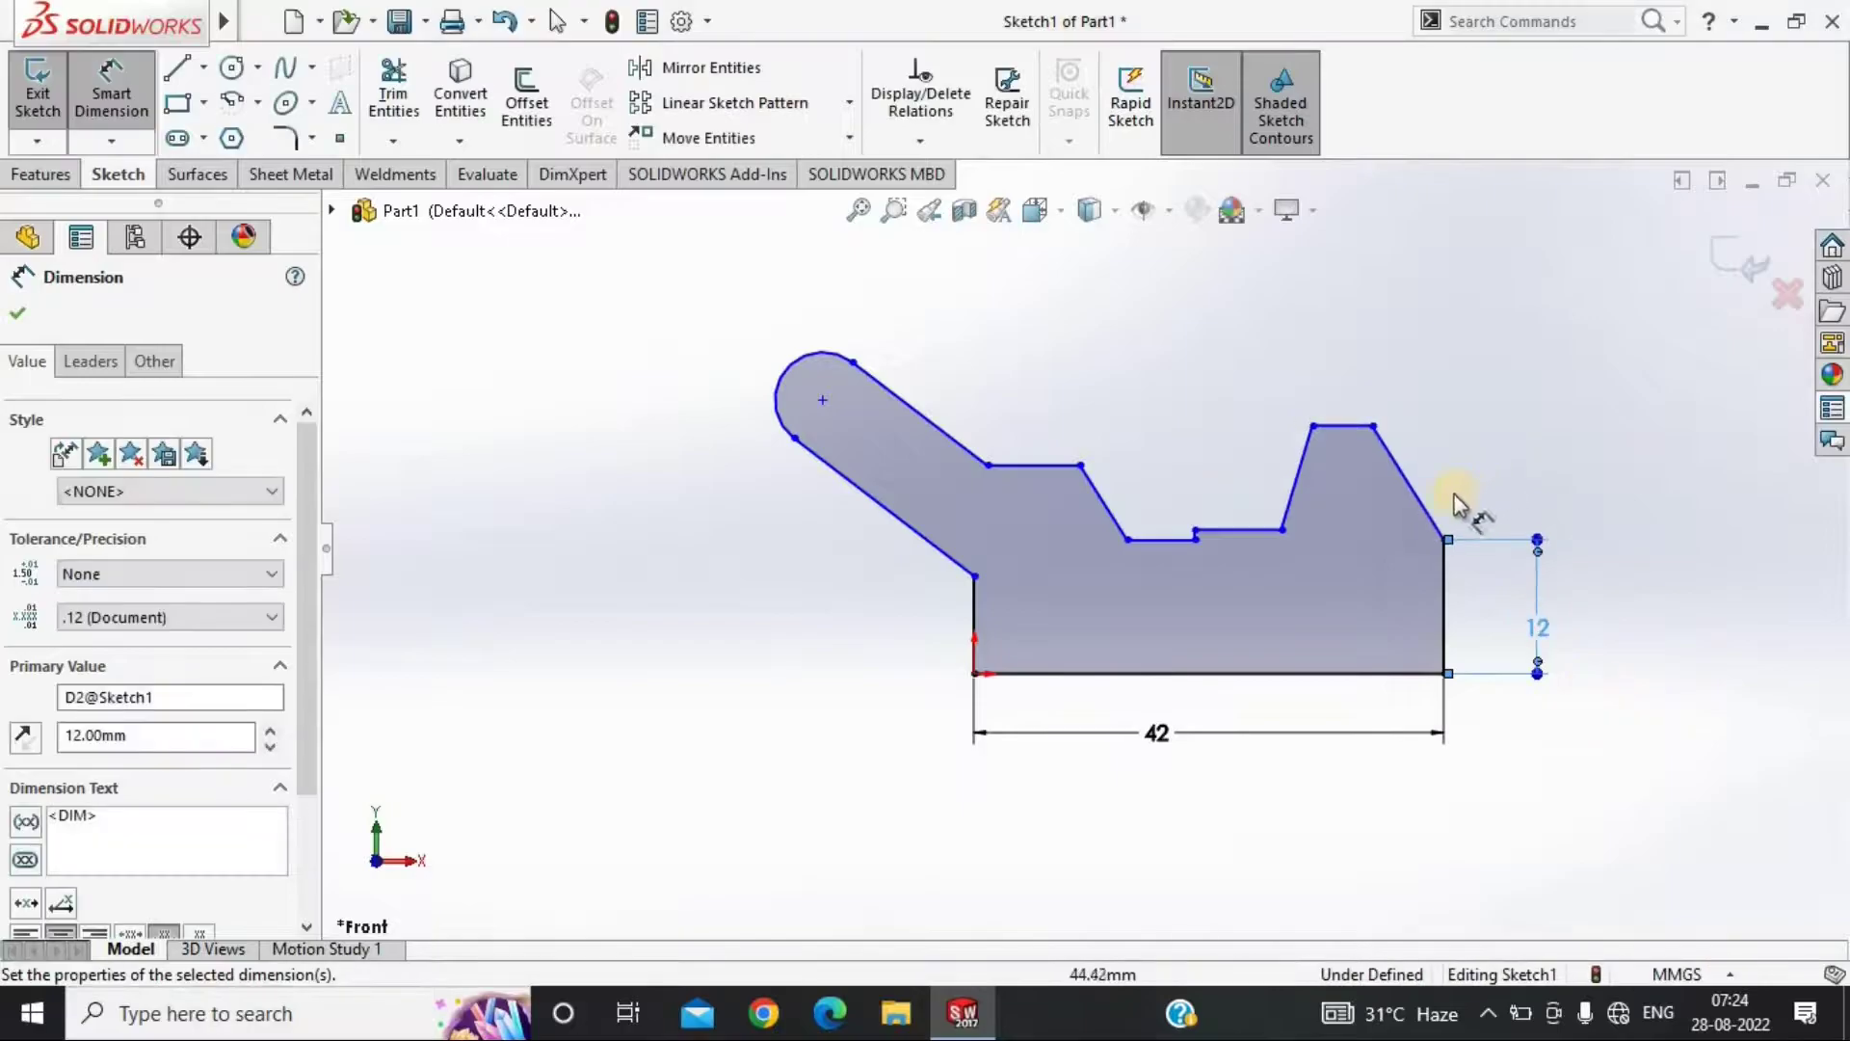
# Dimension the raised section's height and its top edge width
pyautogui.click(1342, 385)
pyautogui.click(1443, 538)
pyautogui.click(1471, 501)
pyautogui.write('8')
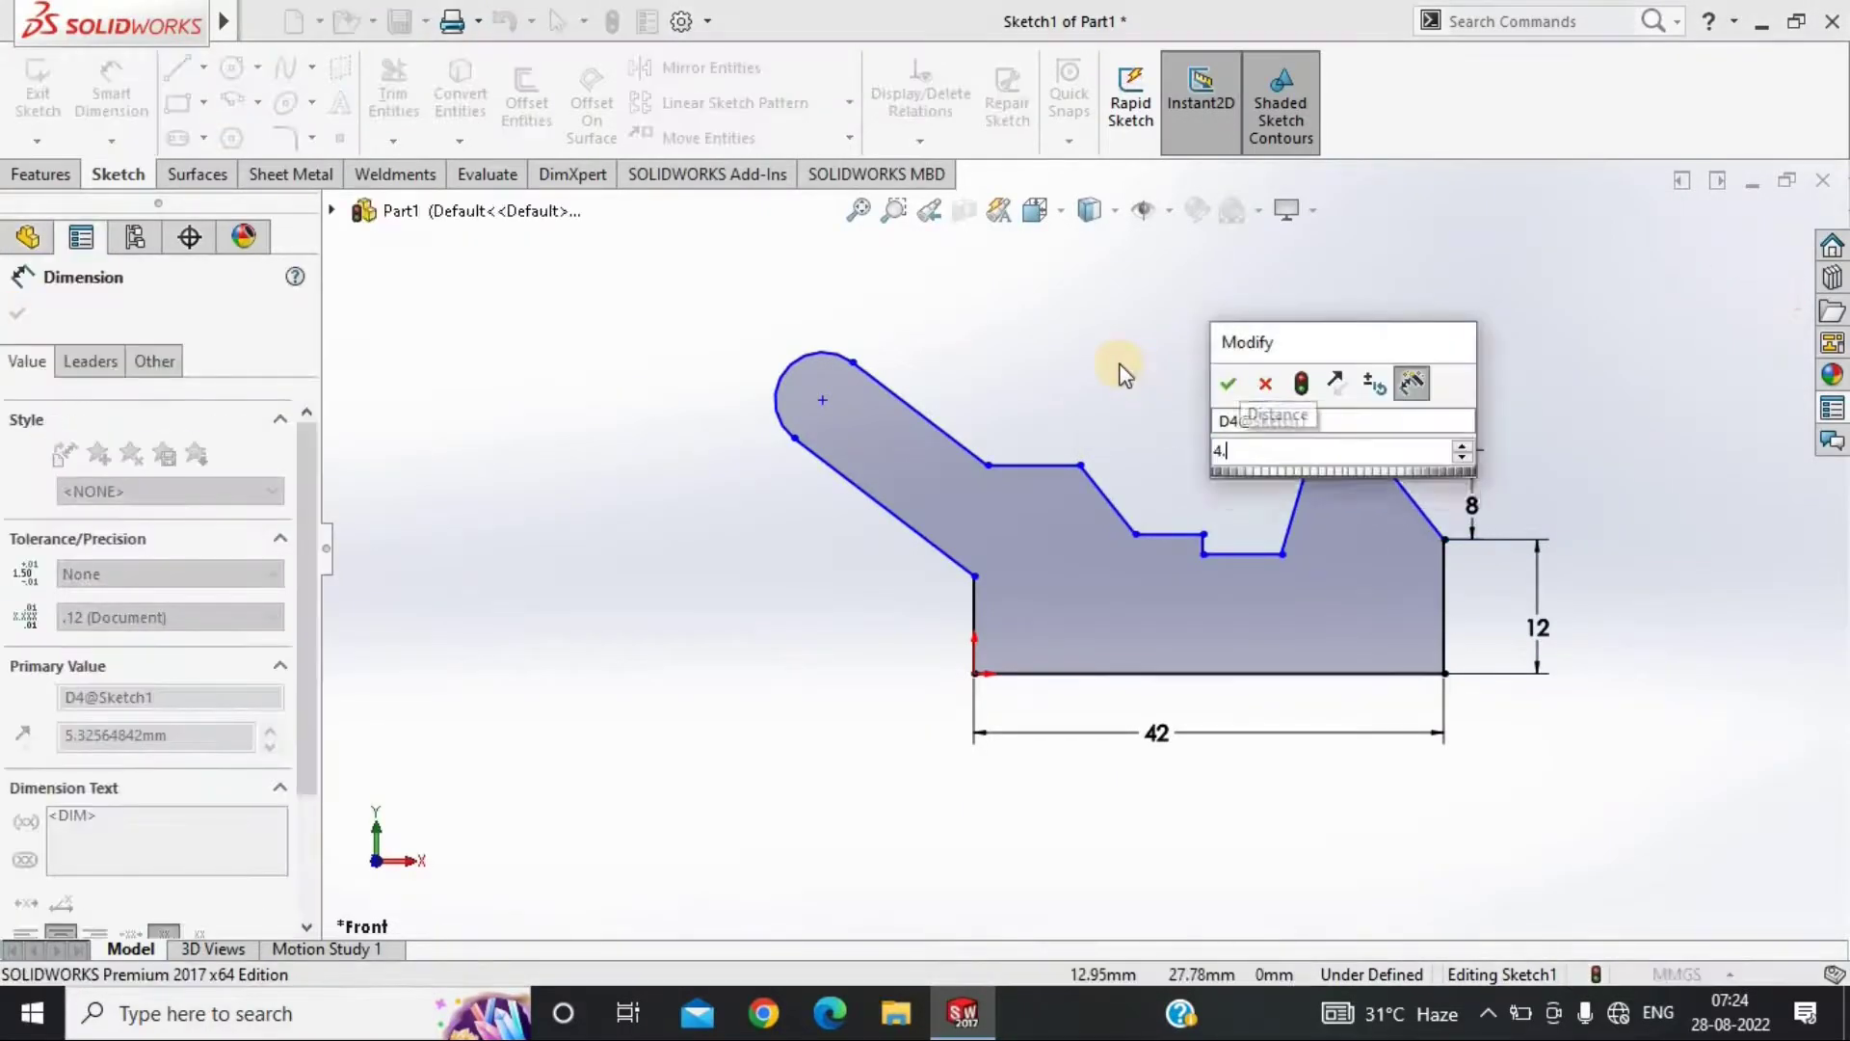
pyautogui.write('4.5')
pyautogui.press('Return')
pyautogui.click(1321, 450)
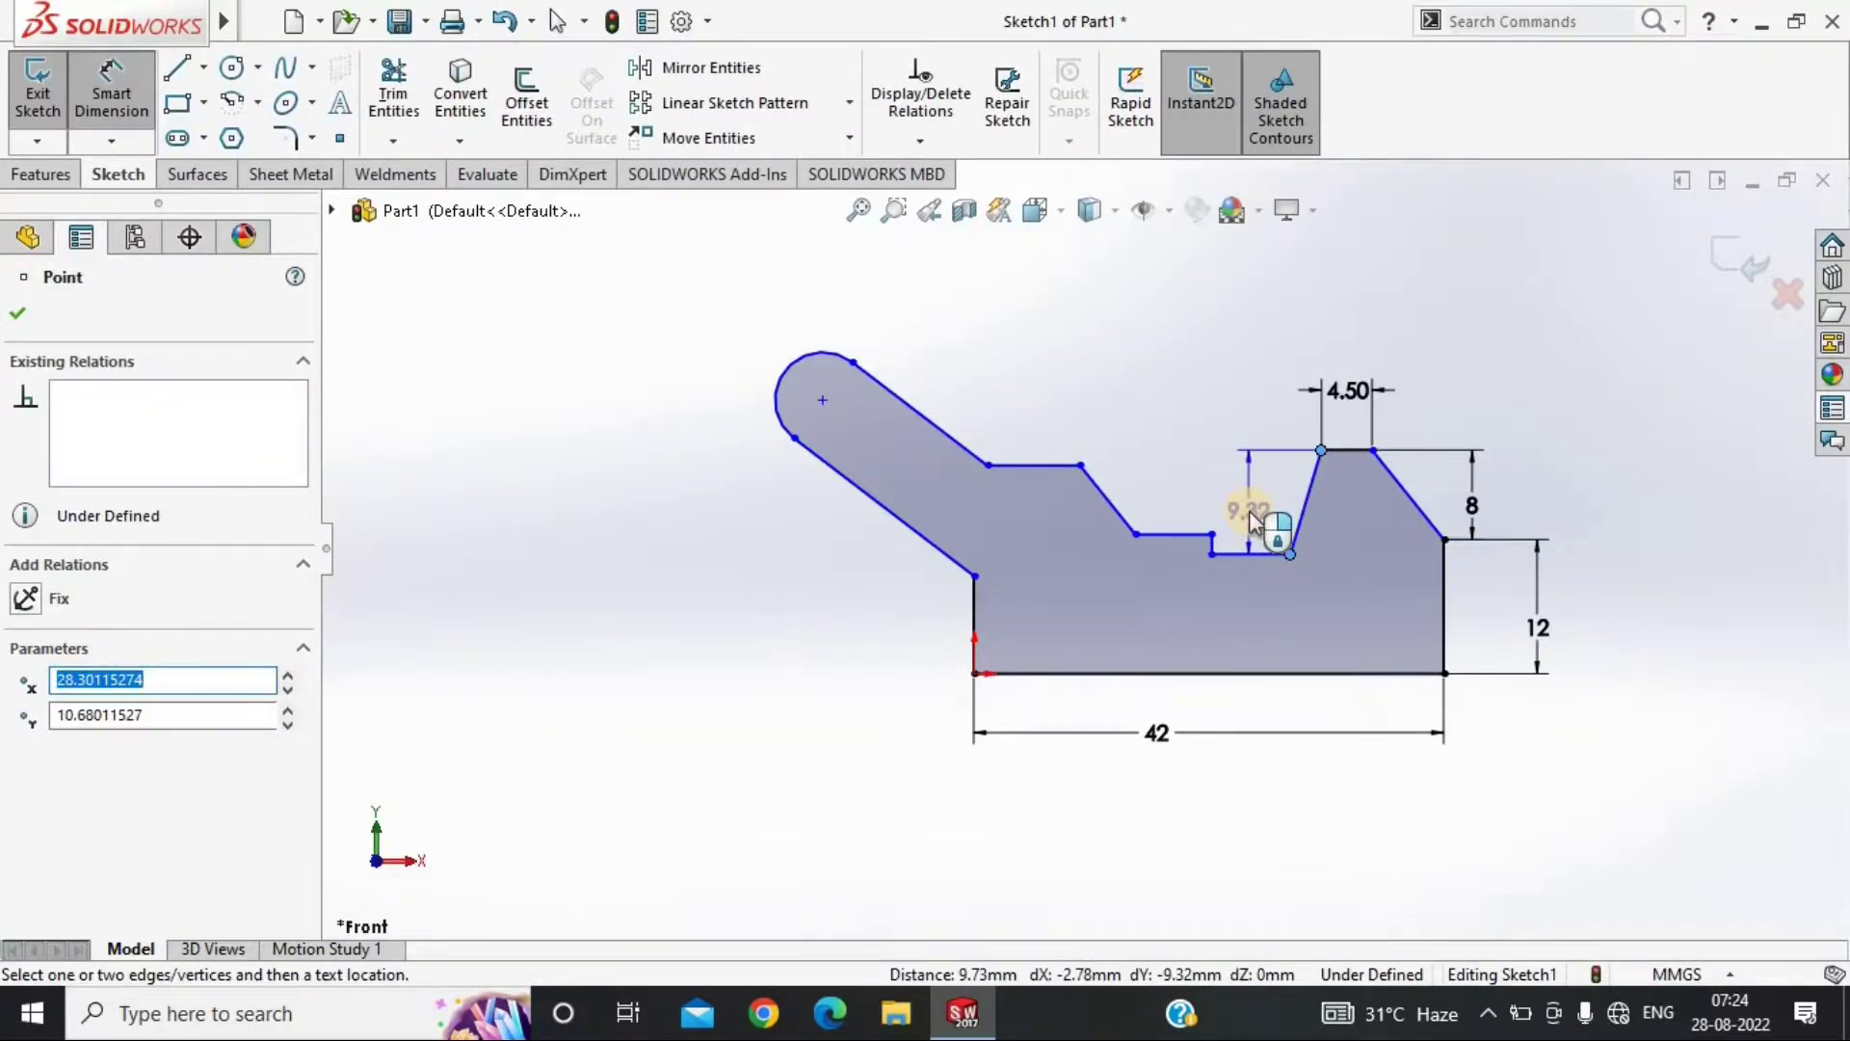
pyautogui.press('Escape')
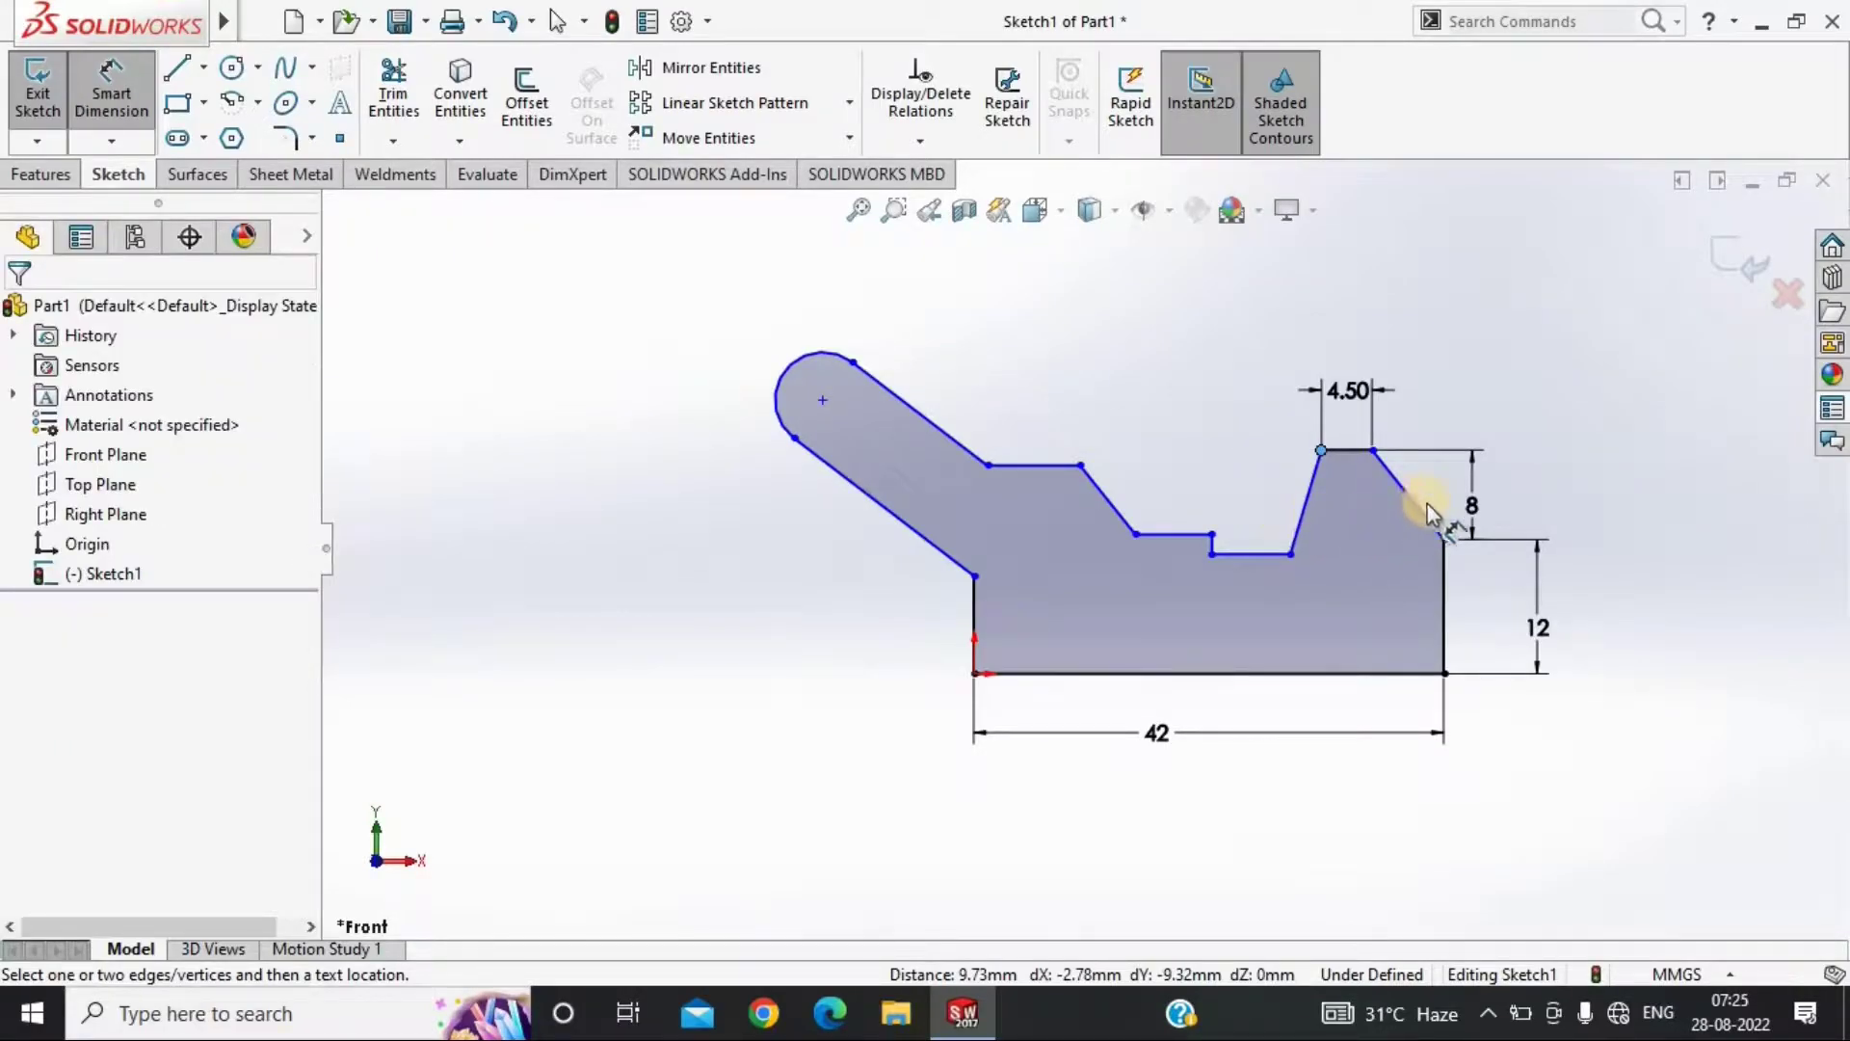
# Dimension the slanted top-right edge and undo the conflicting top width dimension
pyautogui.click(1431, 516)
pyautogui.press('Escape')
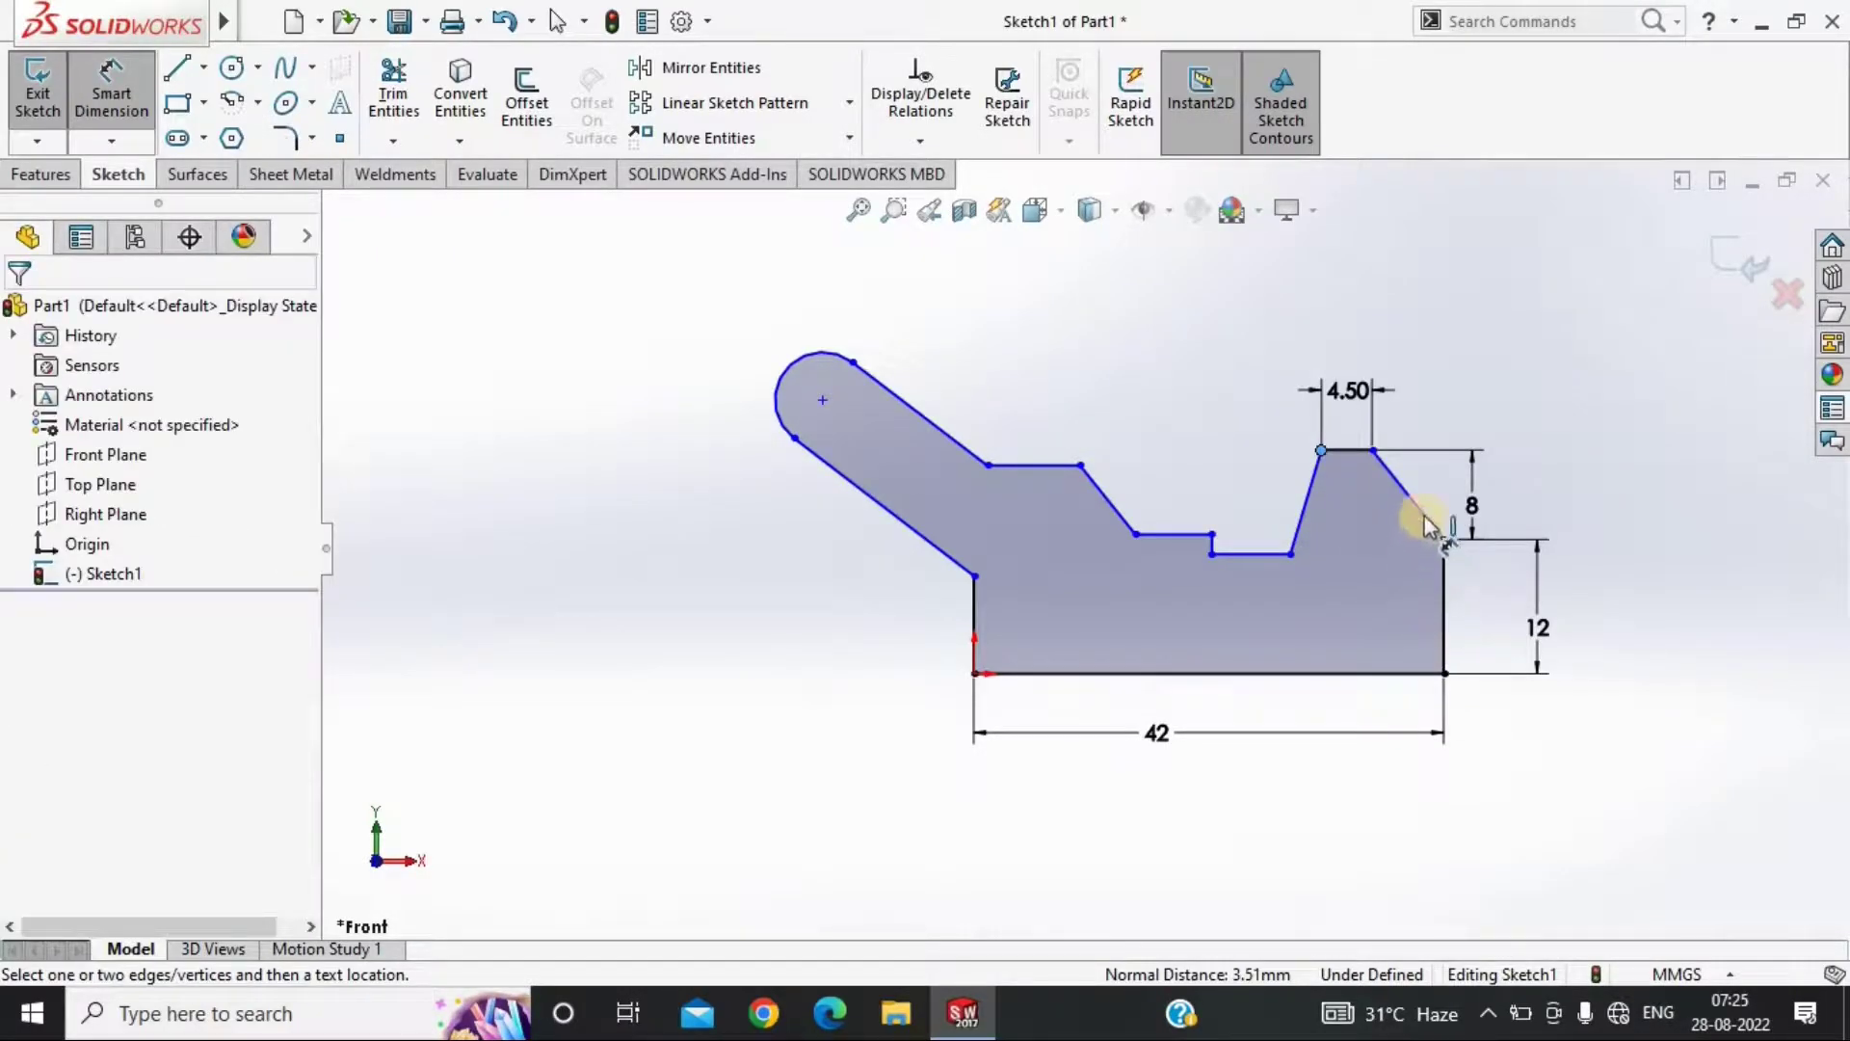
pyautogui.click(1426, 523)
pyautogui.click(1415, 498)
pyautogui.press('Return')
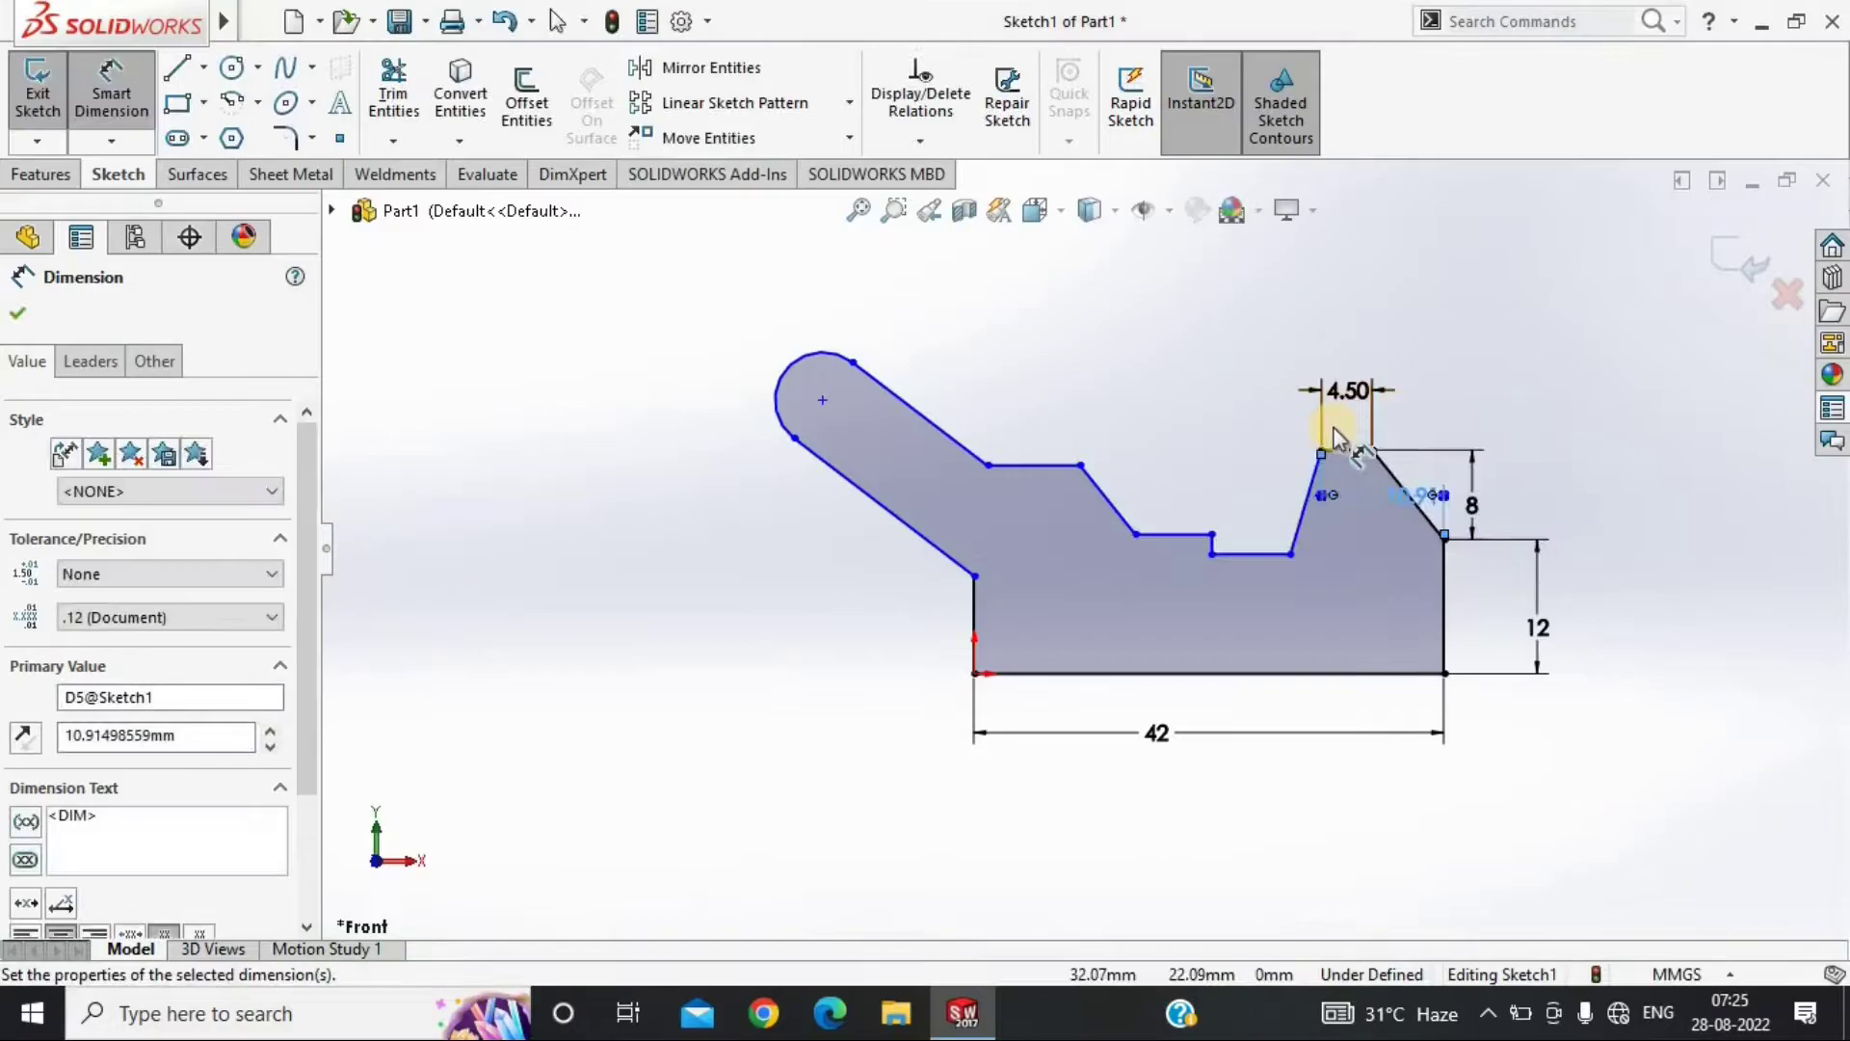
pyautogui.scroll(-3, 1461, 518)
pyautogui.hotkey('ctrl', 'z')
pyautogui.hotkey('ctrl', 'z')
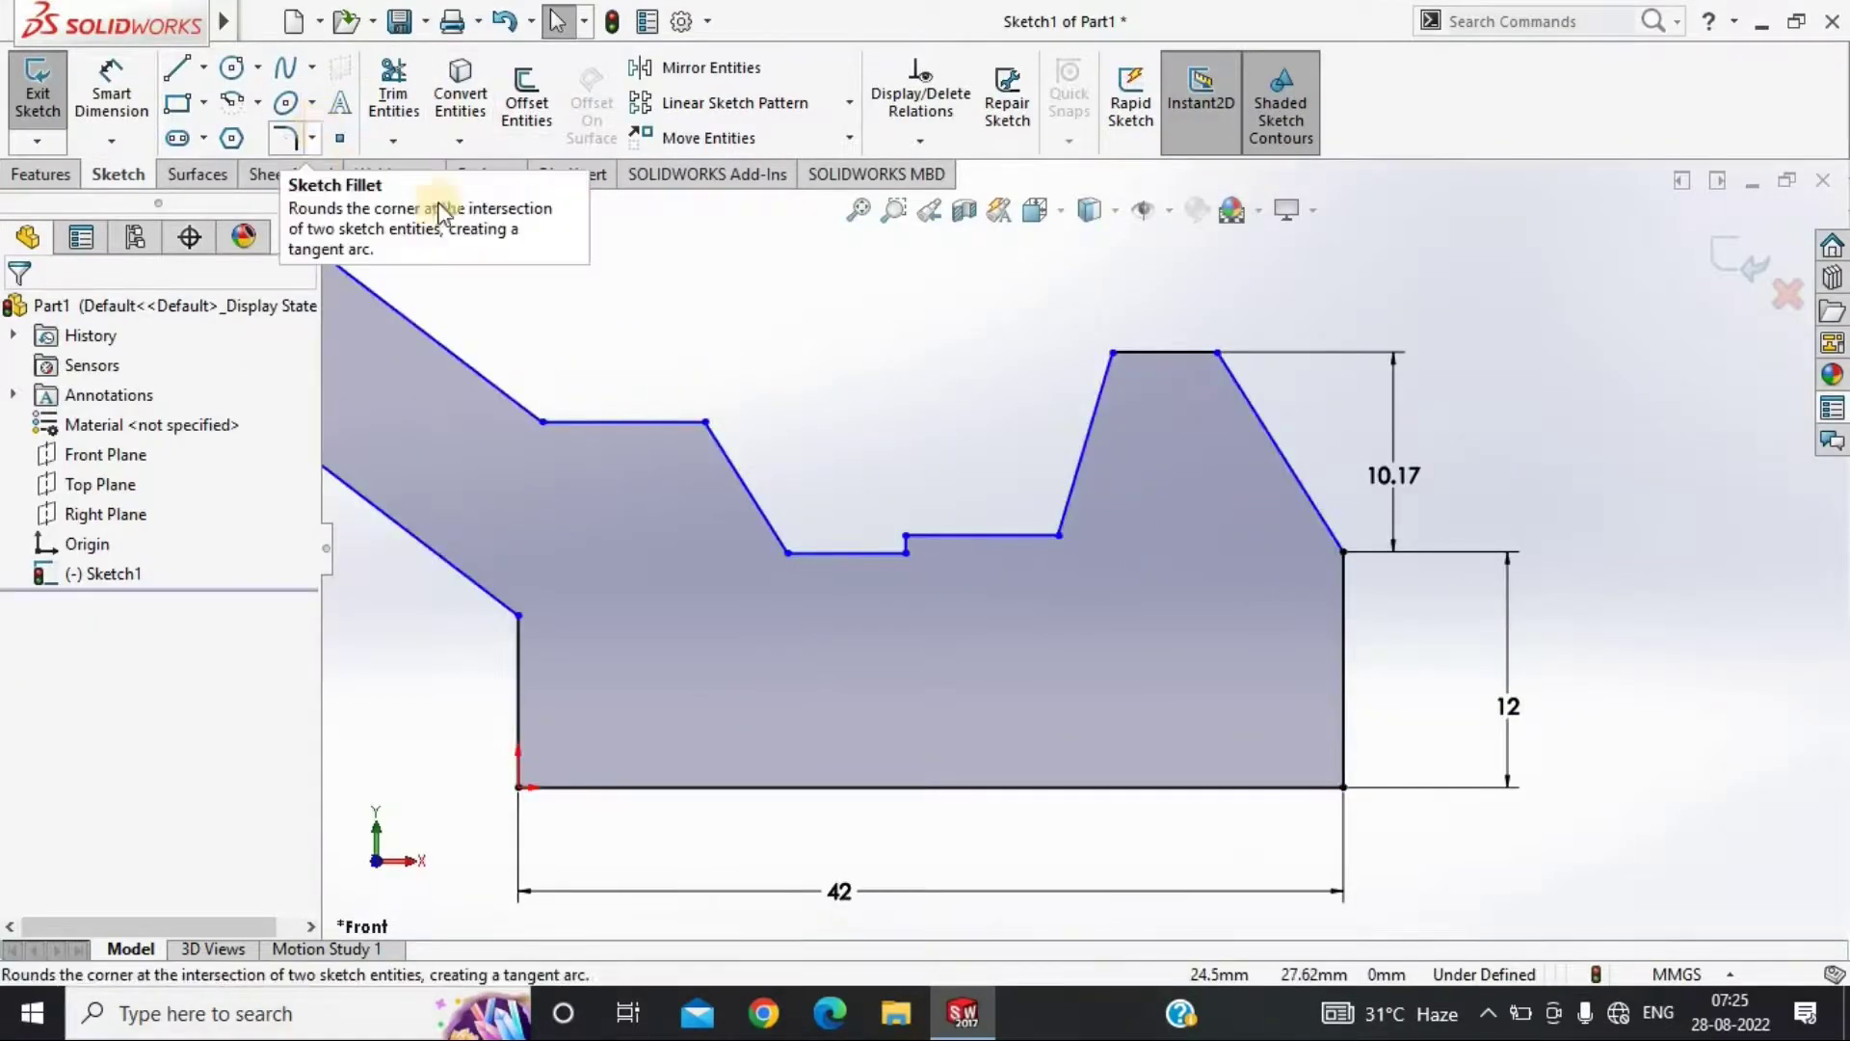
# Set the raised section height to 8 and add a 150° slope angle
pyautogui.click(1394, 475)
pyautogui.write('8')
pyautogui.press('Return')
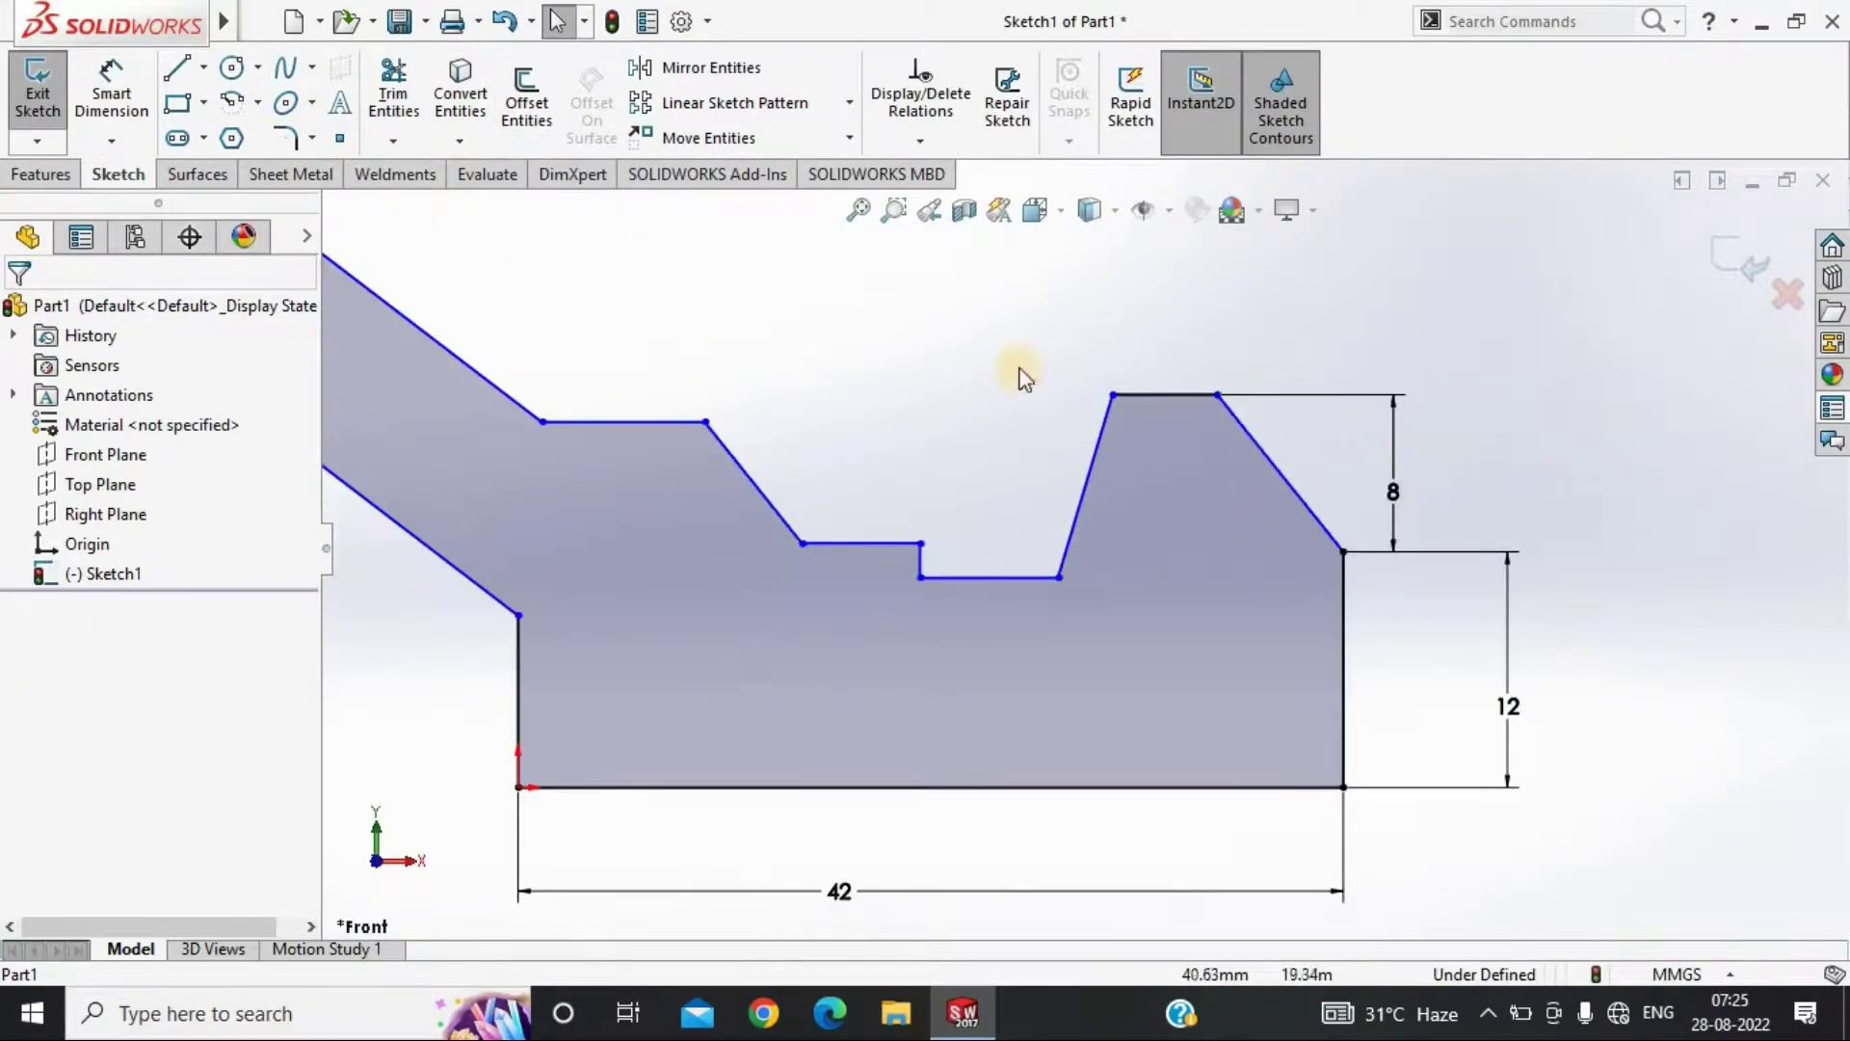
pyautogui.click(1318, 580)
pyautogui.click(1278, 568)
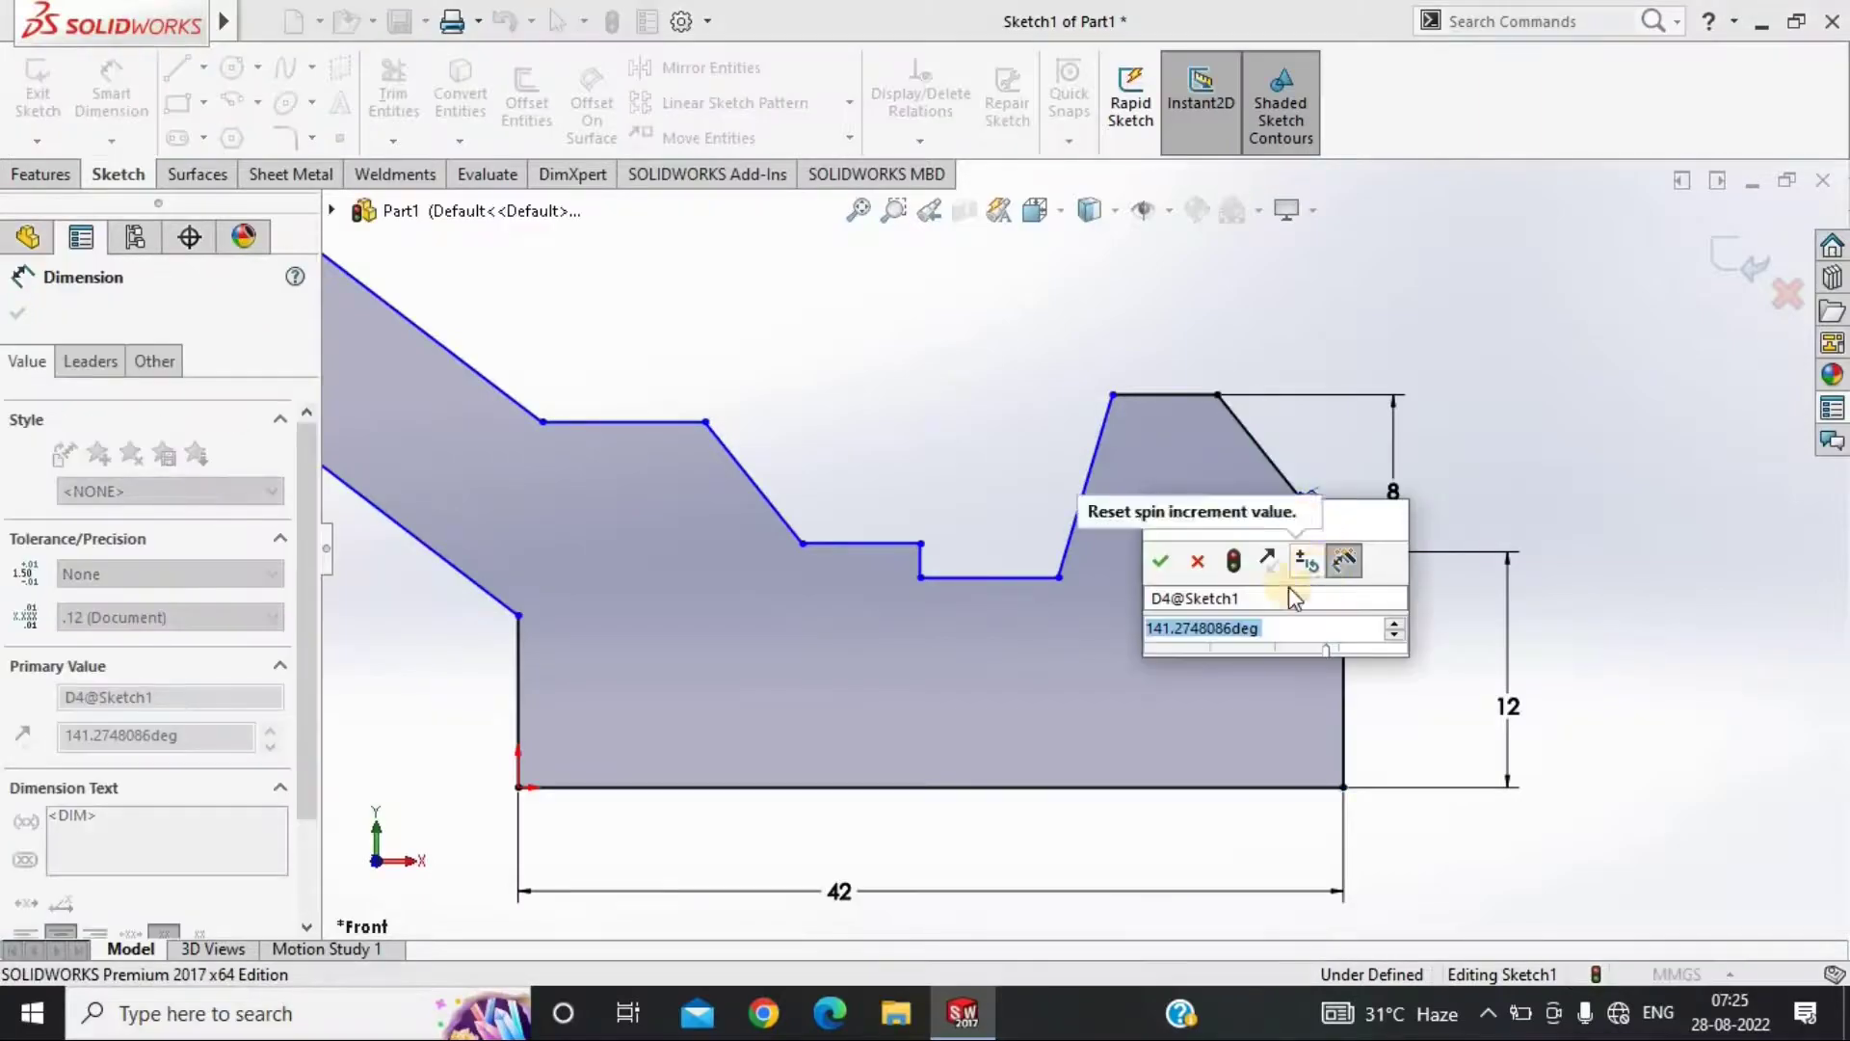
pyautogui.write('150')
pyautogui.press('Return')
# Set the raised section's top width to 4.50
pyautogui.click(1199, 322)
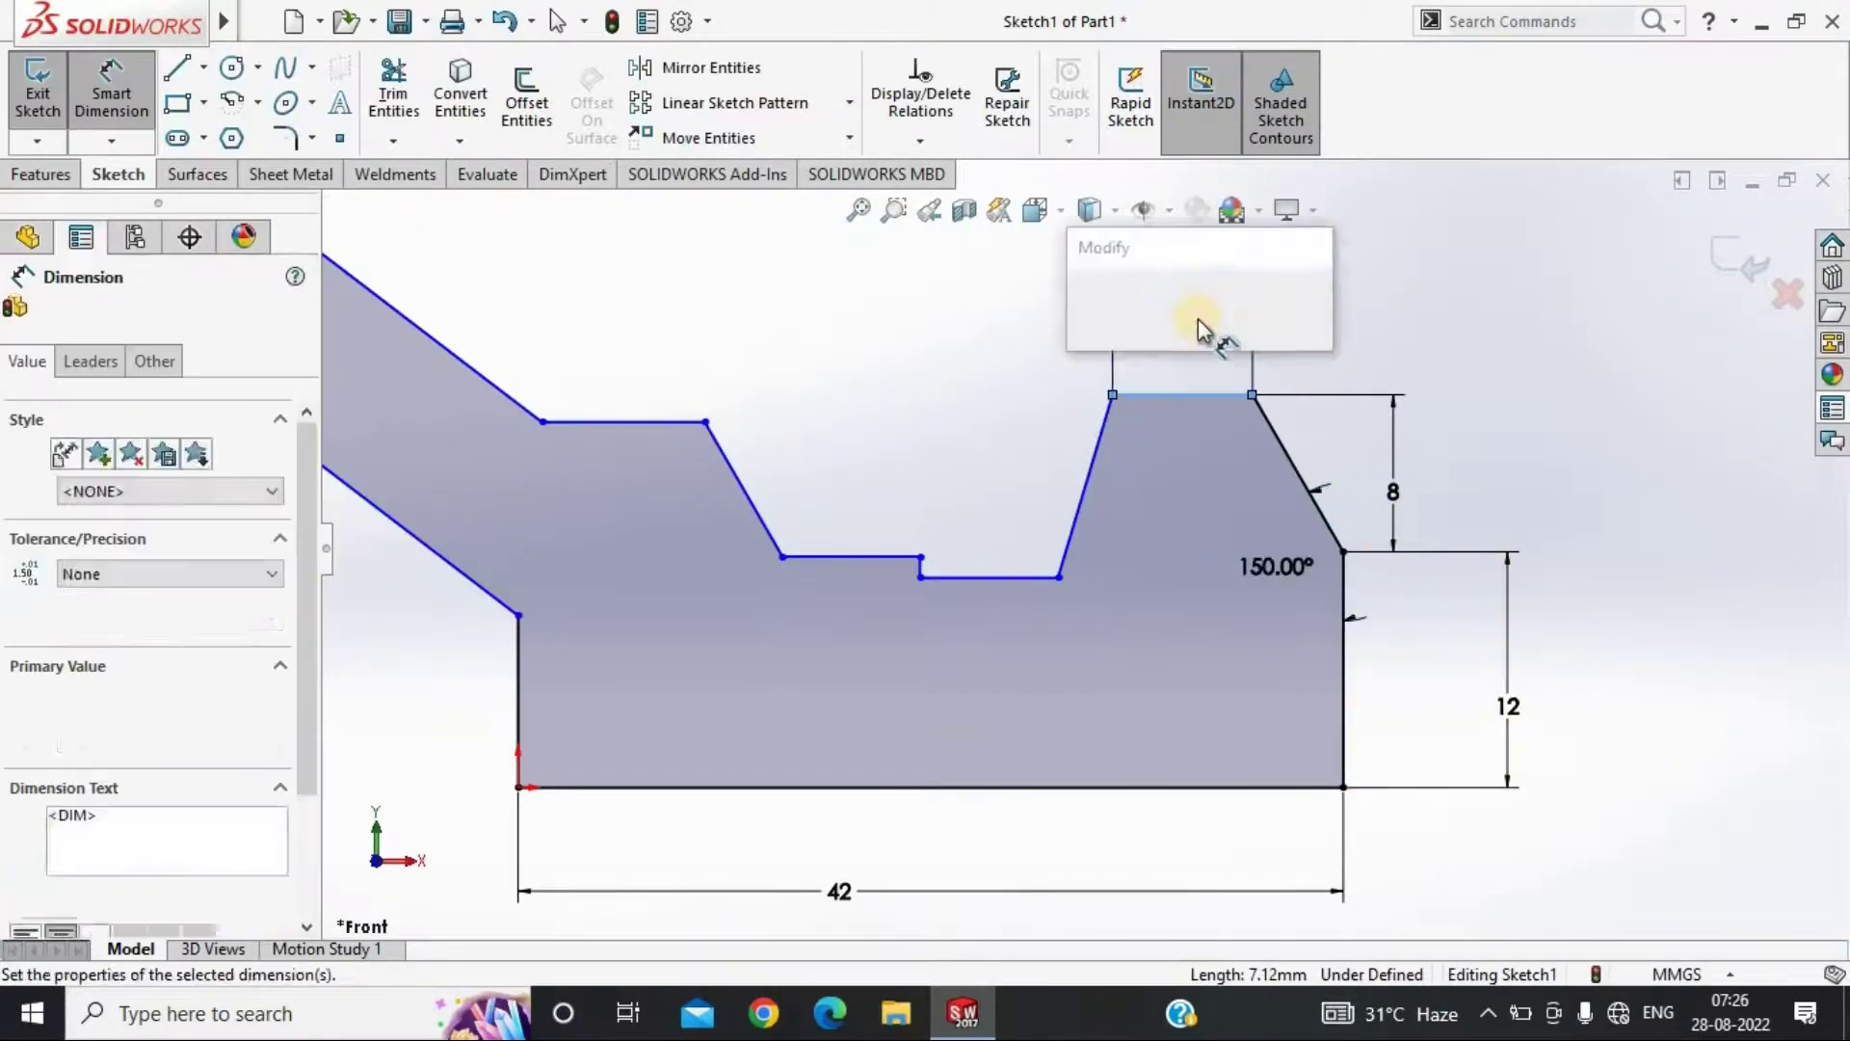
pyautogui.press('Return')
pyautogui.scroll(5, 1009, 801)
pyautogui.scroll(-5, 1009, 802)
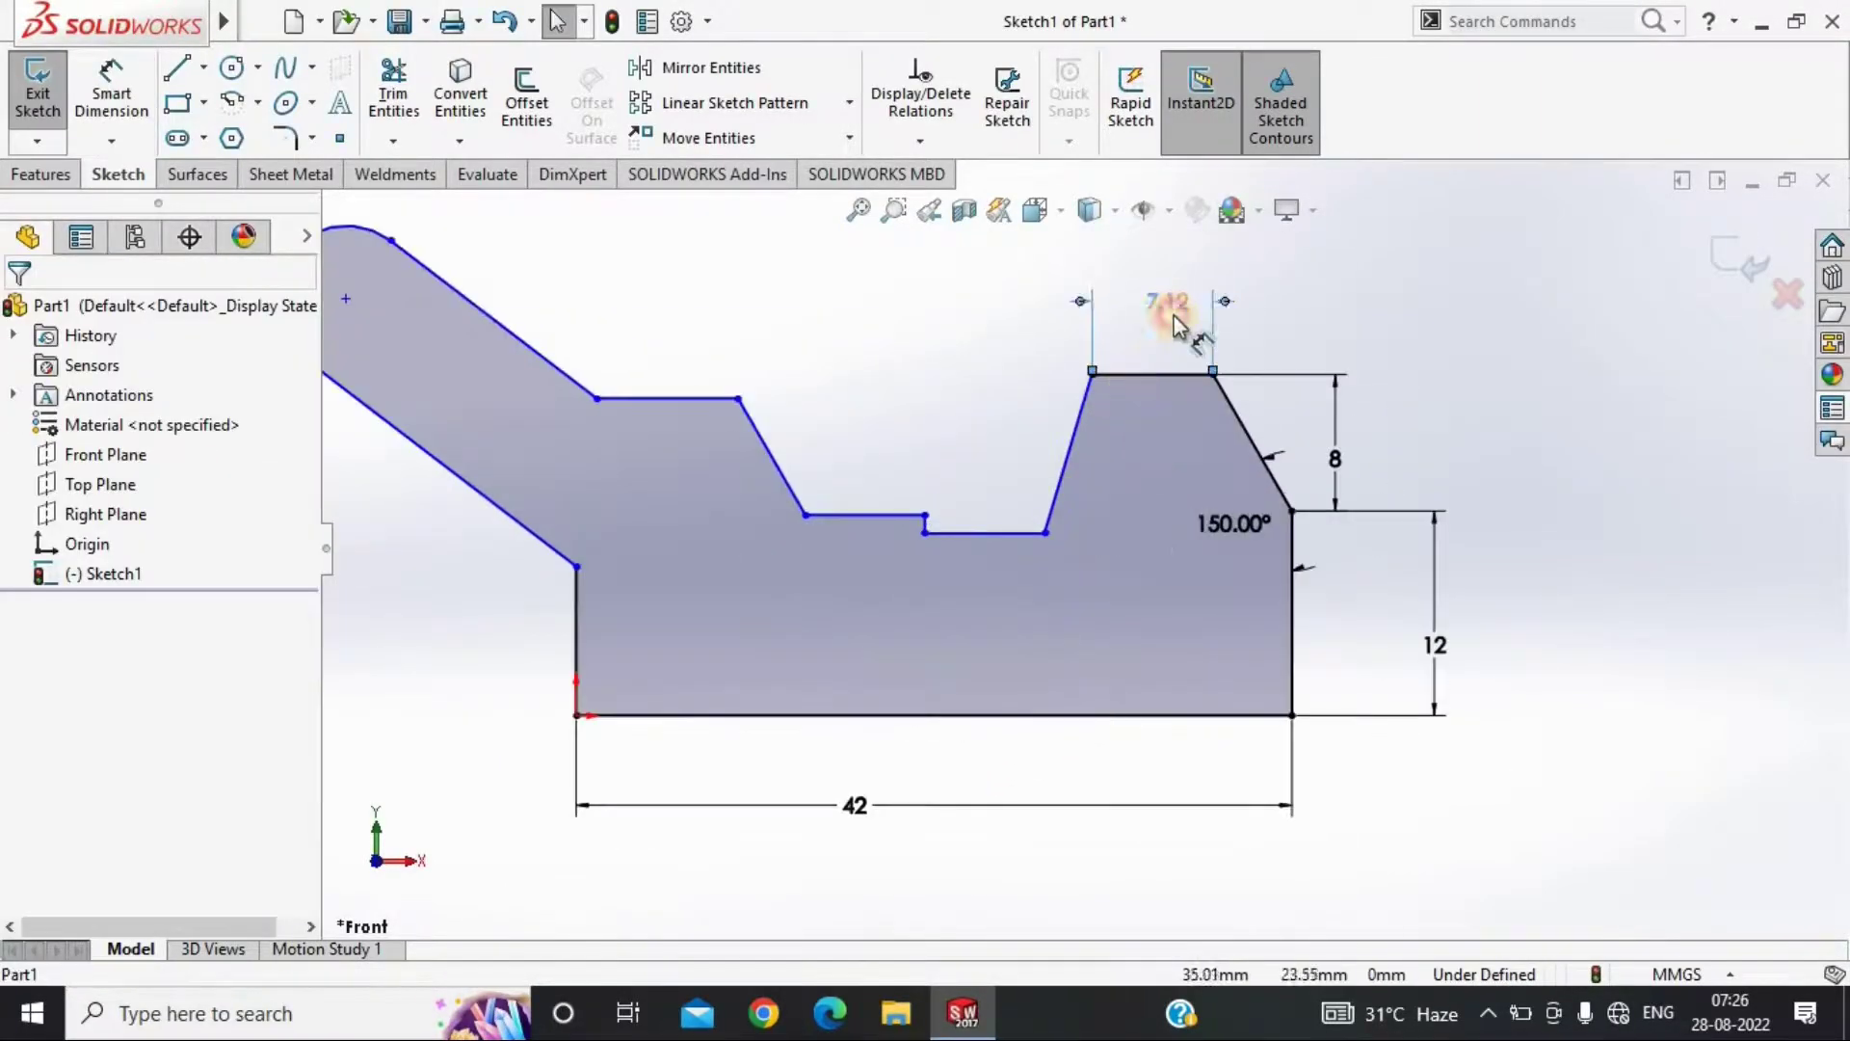
pyautogui.write('5')
pyautogui.press('Return')
# Lower the notch's bottom line and place it 23 from the origin
pyautogui.click(881, 513)
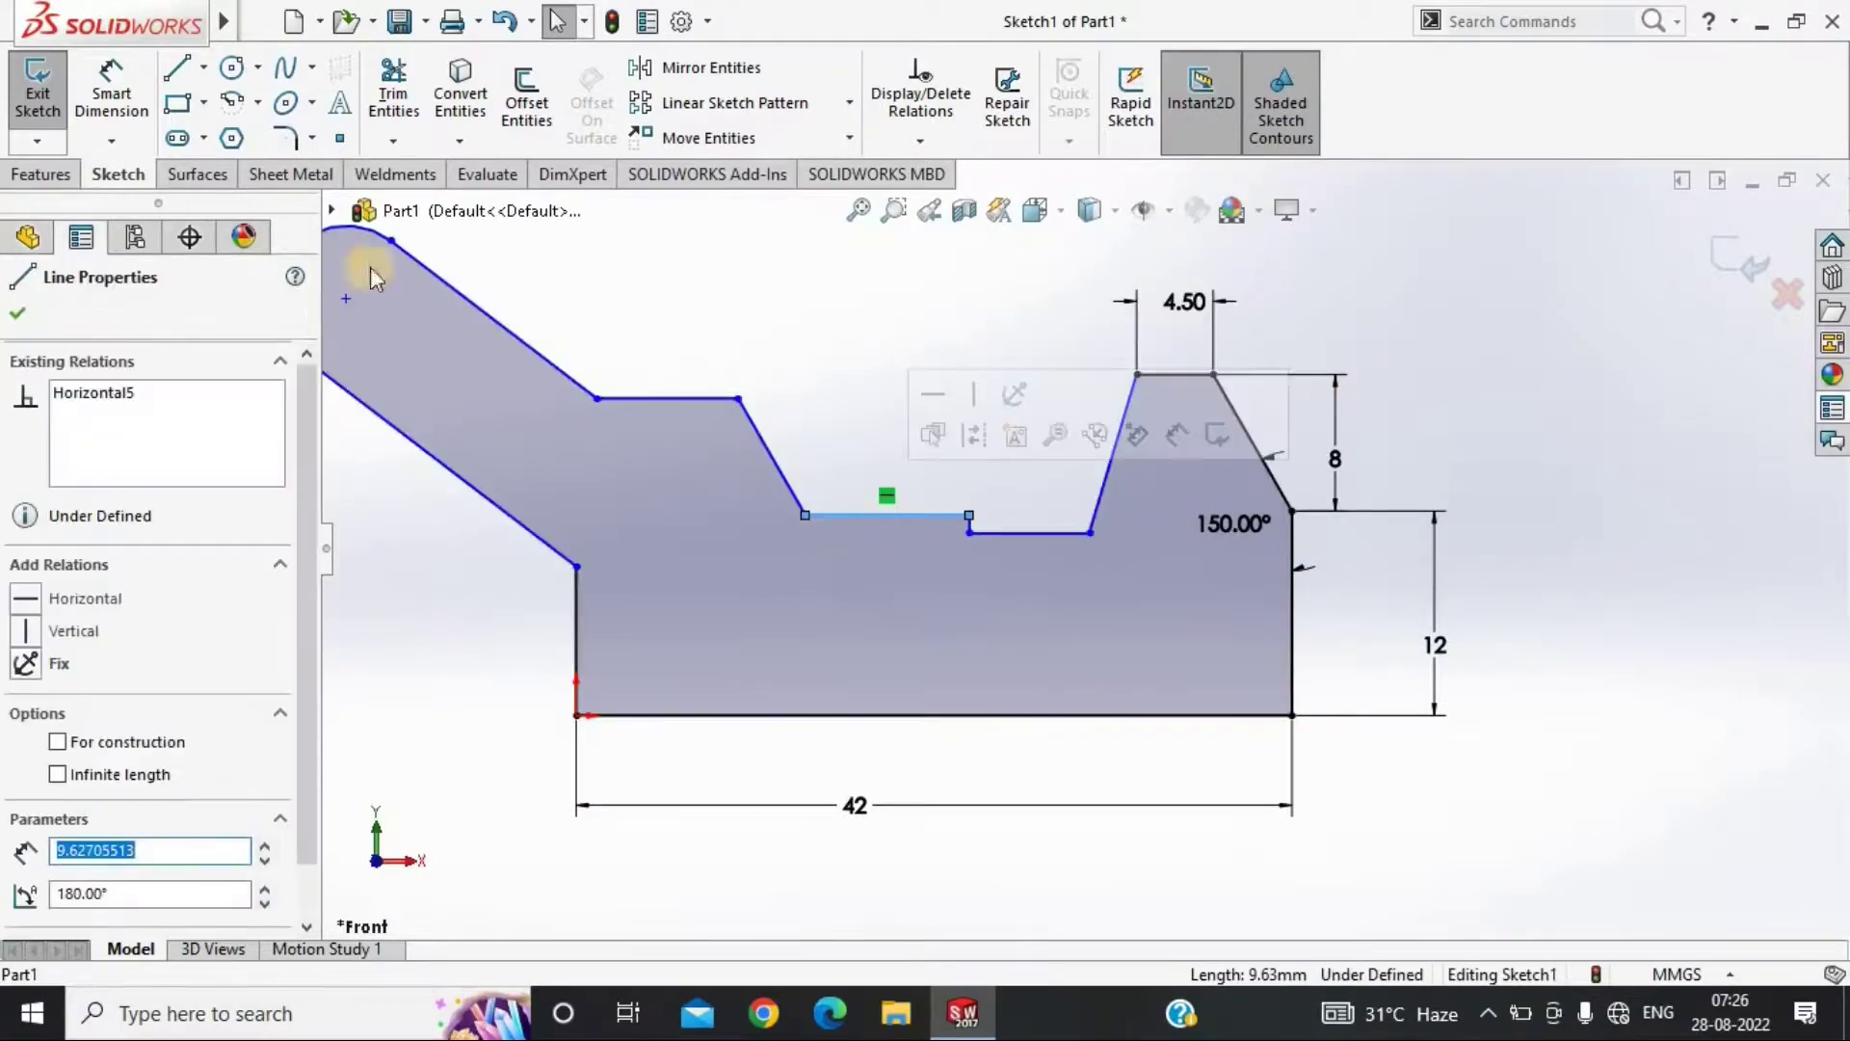
pyautogui.press('d')
pyautogui.moveTo(880, 517); pyautogui.dragTo(883, 611)
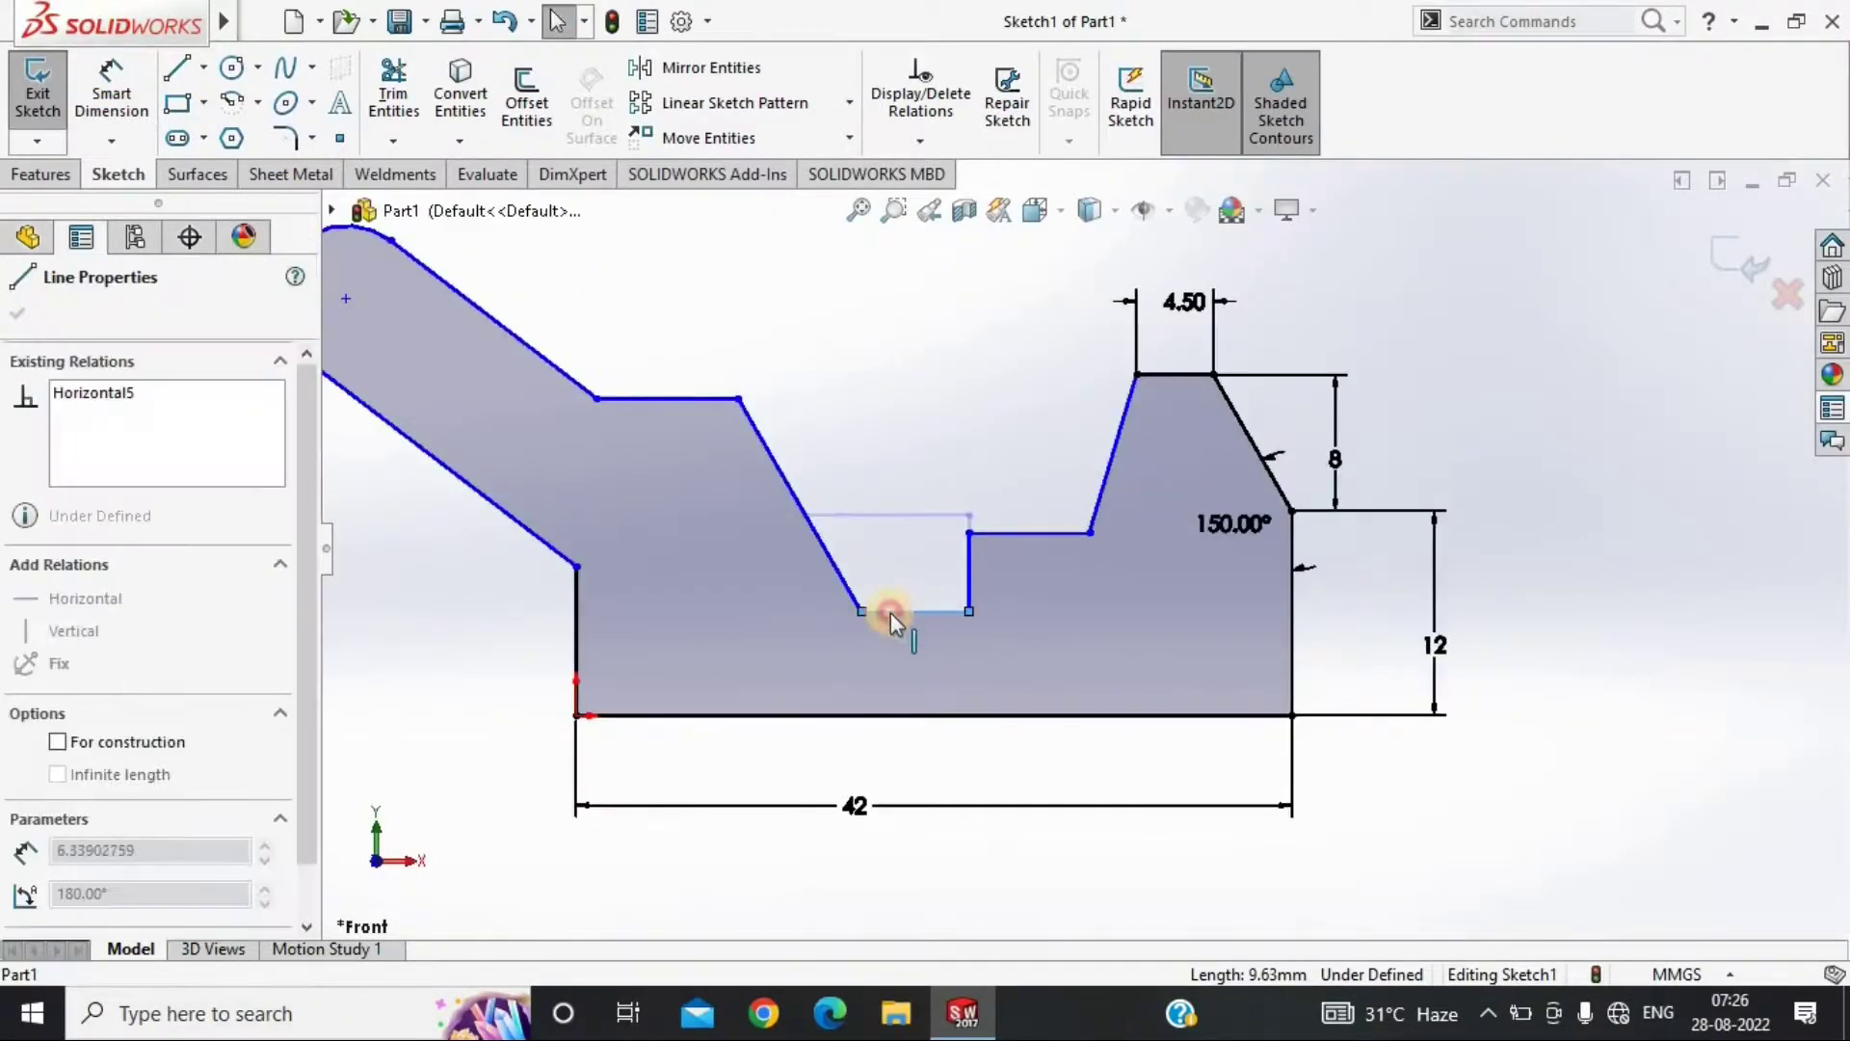
pyautogui.click(126, 96)
pyautogui.click(577, 715)
pyautogui.click(862, 611)
pyautogui.click(1094, 761)
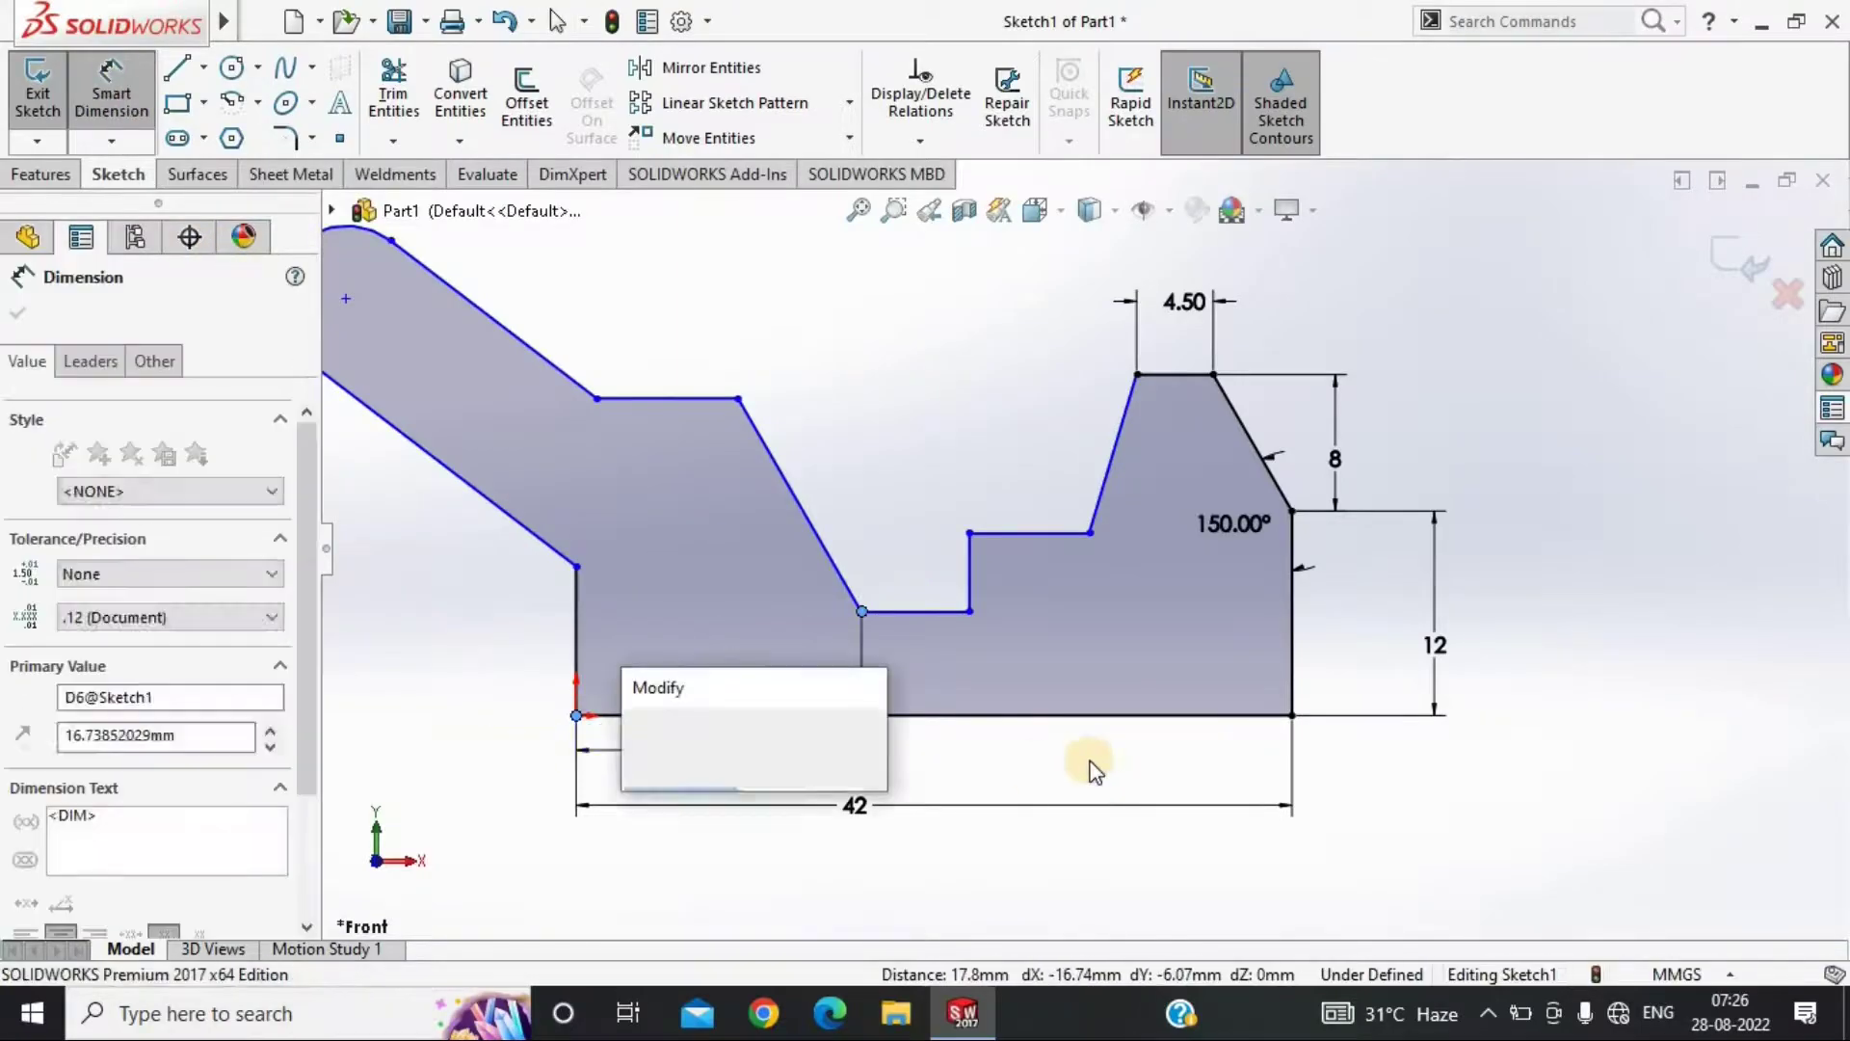
pyautogui.write('23')
pyautogui.press('Return')
# Add a 120° angle between the notch's slanted and short horizontal lines
pyautogui.scroll(-5, 1095, 737)
pyautogui.click(1072, 436)
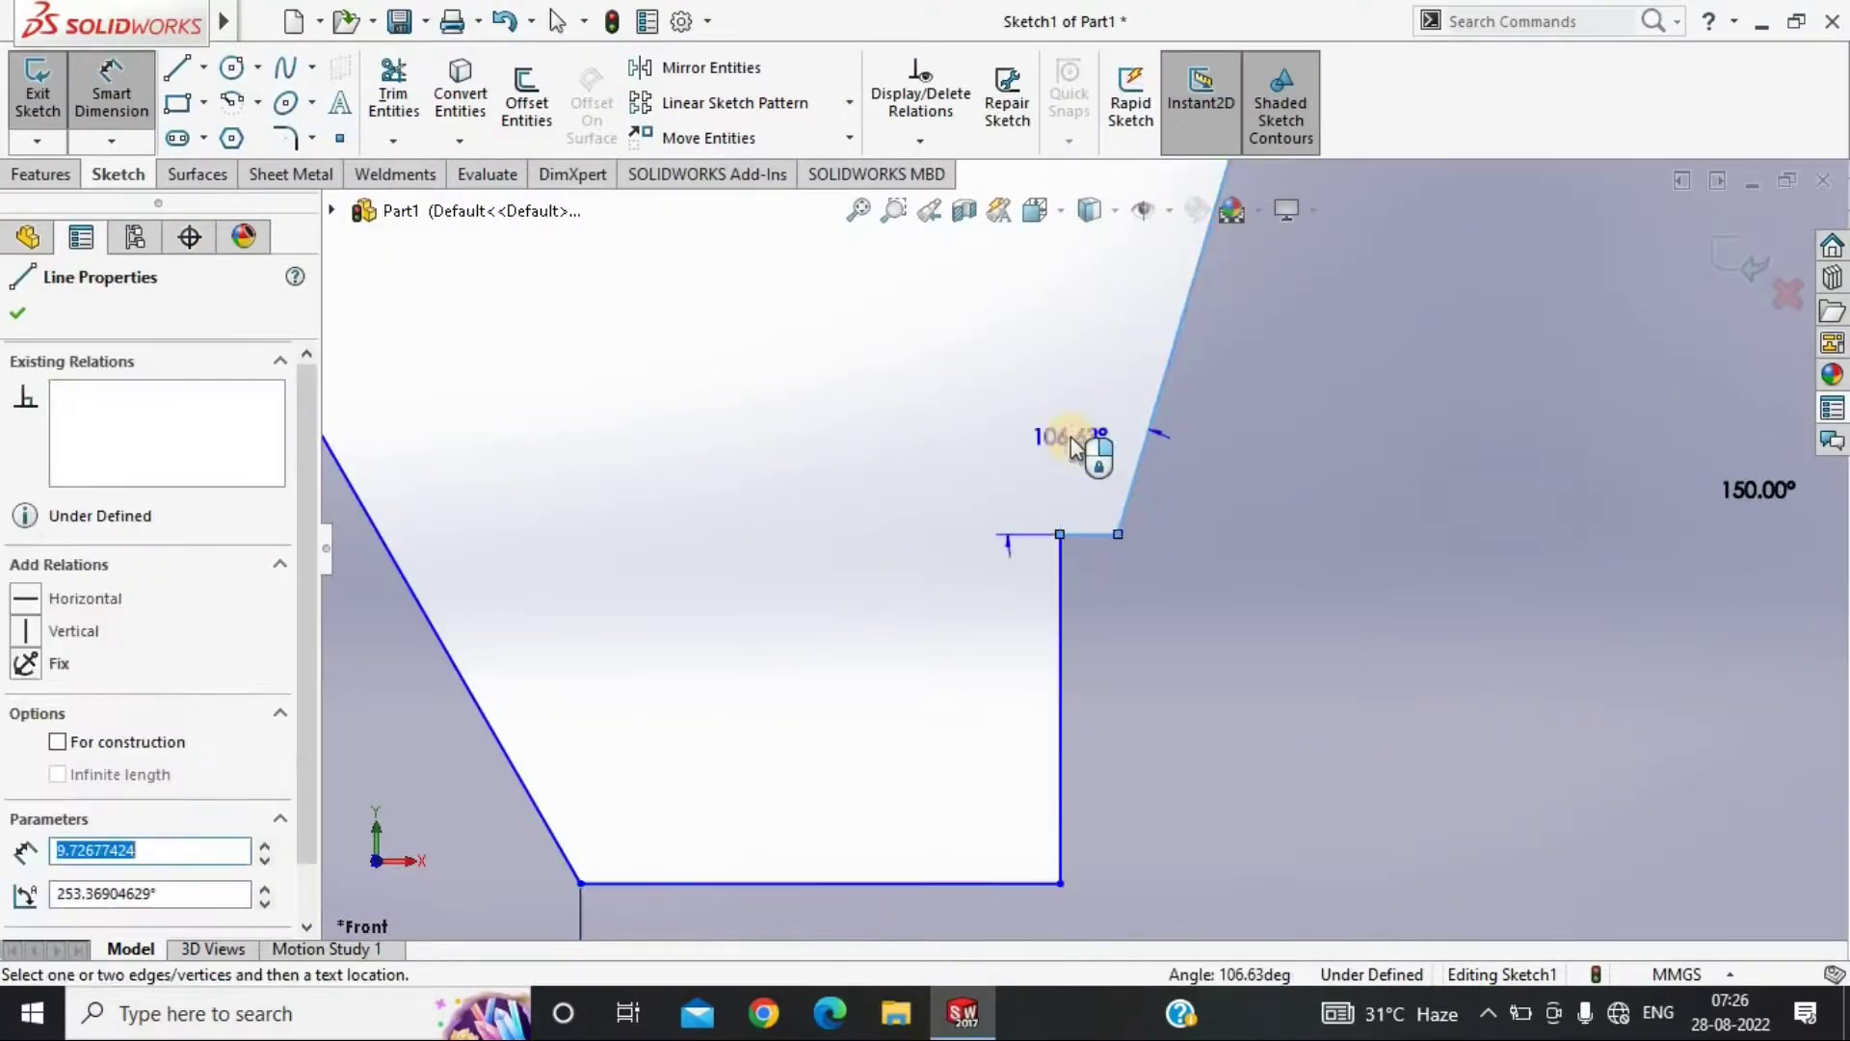
pyautogui.click(757, 474)
pyautogui.write('120')
pyautogui.press('Return')
pyautogui.press('Escape')
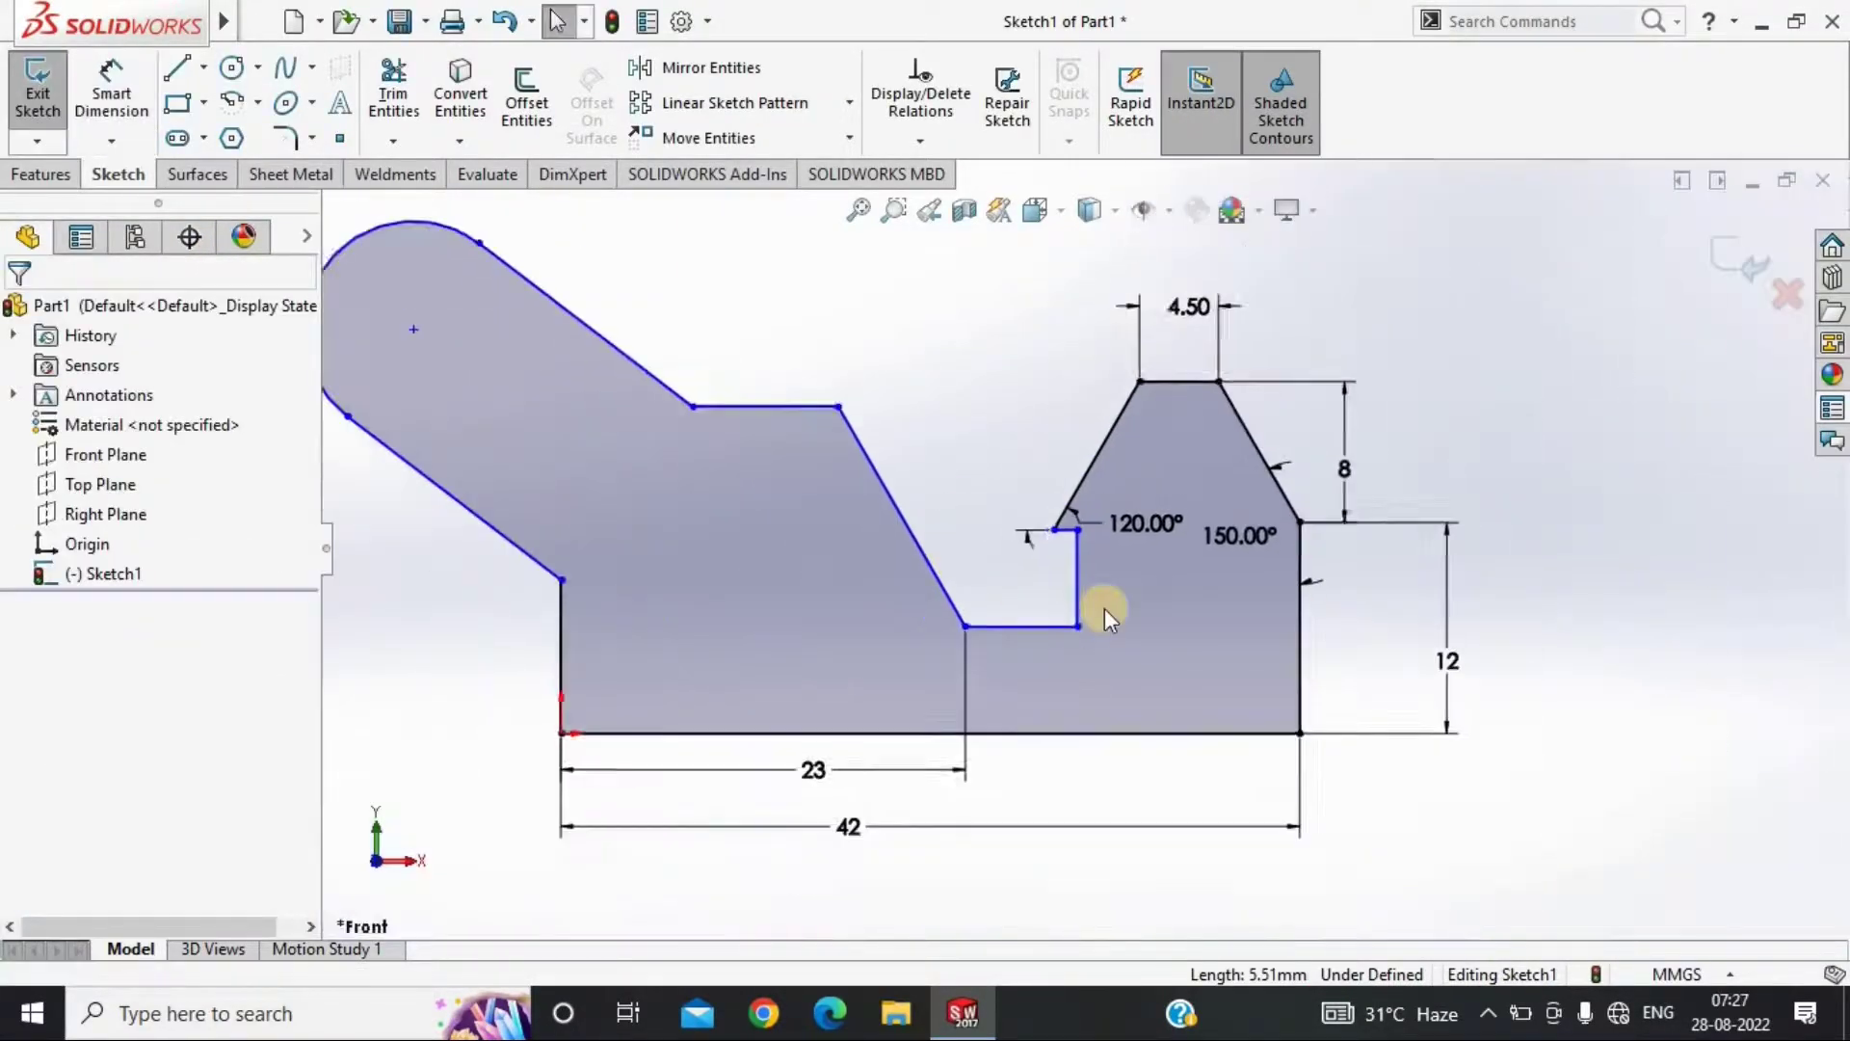
# Add an angle dimension at the notch step and set it to 100°
pyautogui.scroll(5, 1104, 609)
pyautogui.click(112, 97)
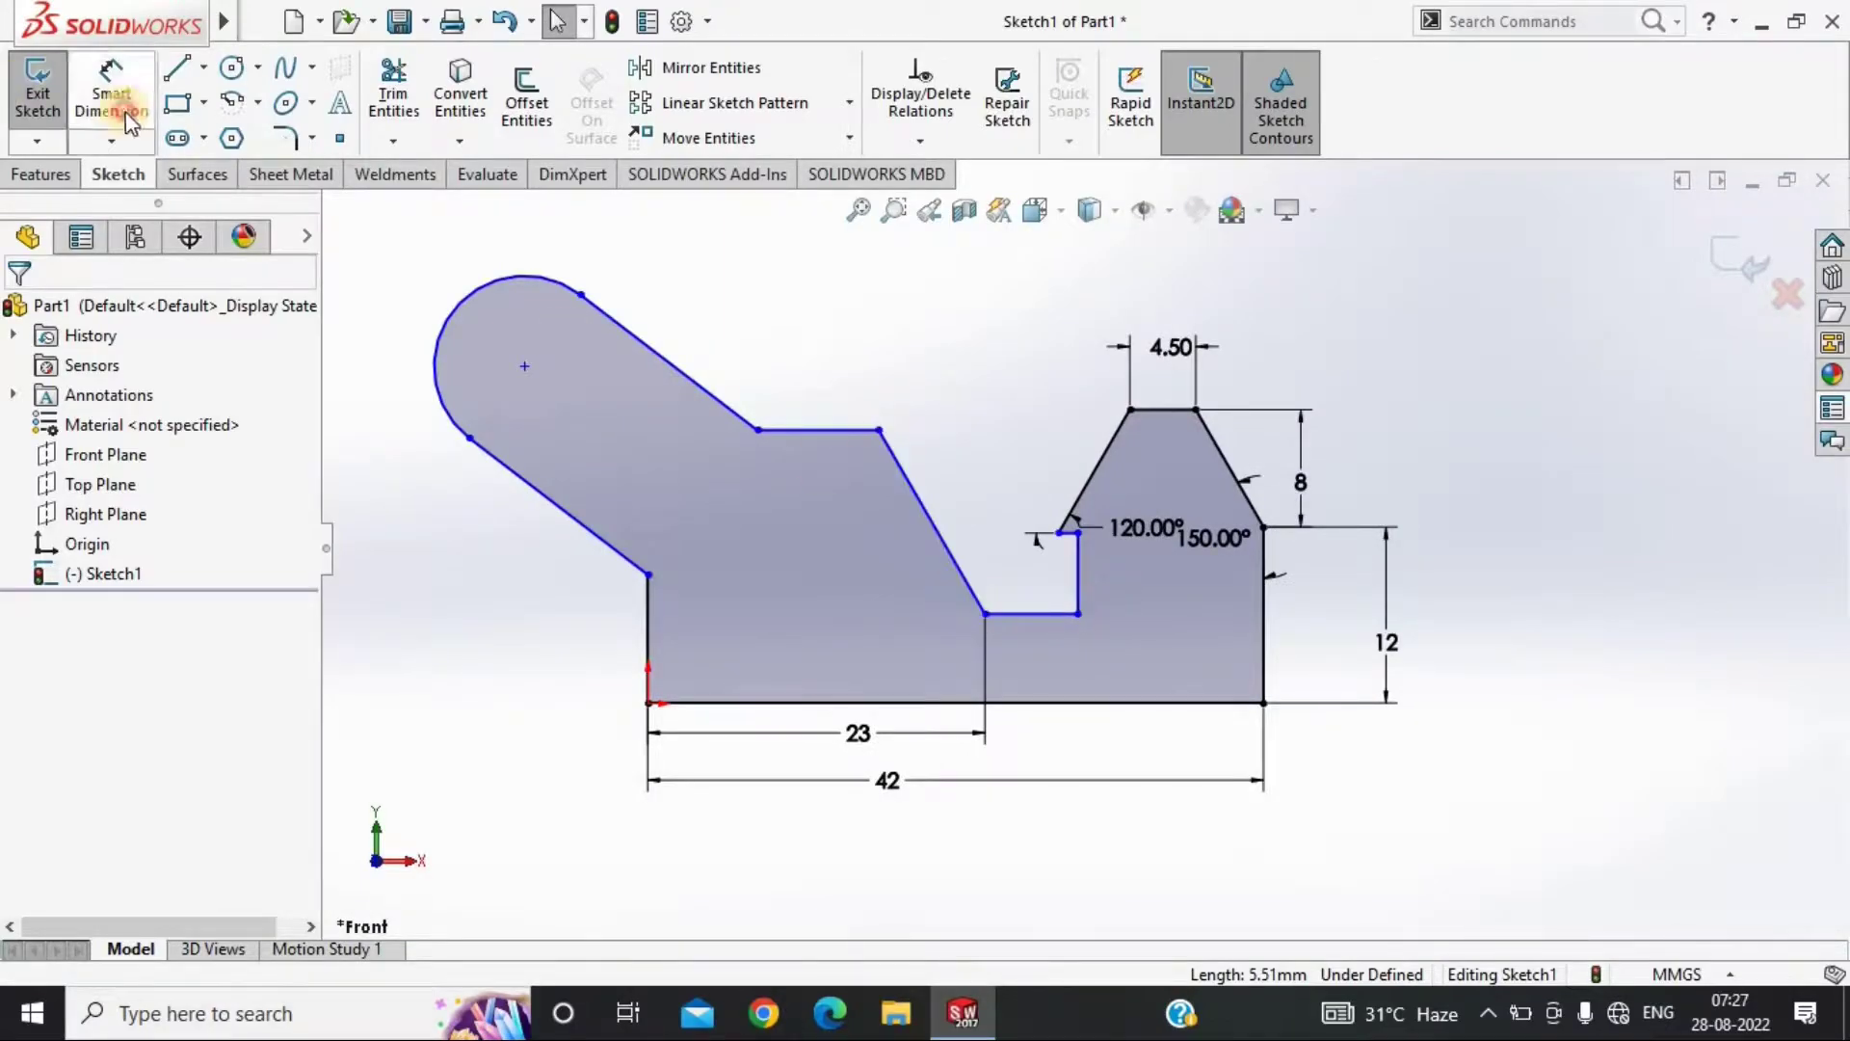
pyautogui.click(964, 578)
pyautogui.click(988, 590)
pyautogui.click(1103, 528)
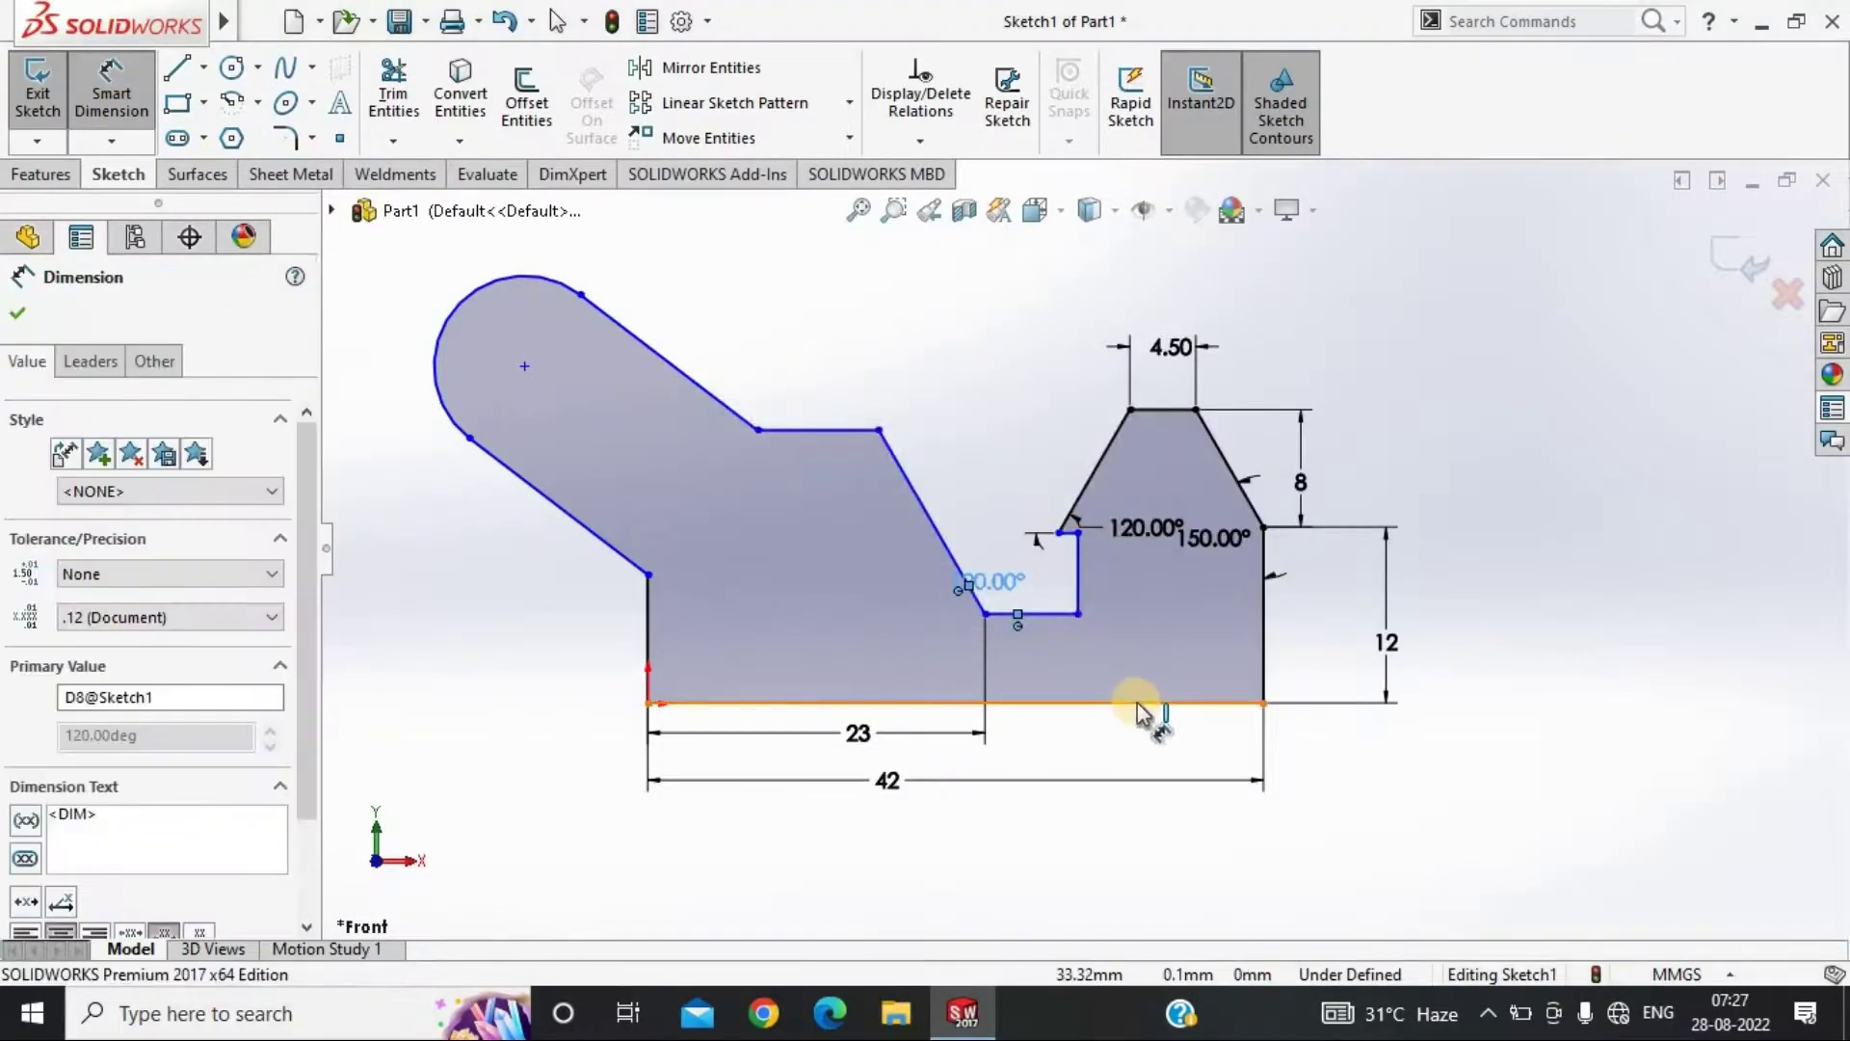
pyautogui.moveTo(1079, 632); pyautogui.dragTo(1037, 586)
pyautogui.press('Escape')
pyautogui.scroll(-3, 1044, 569)
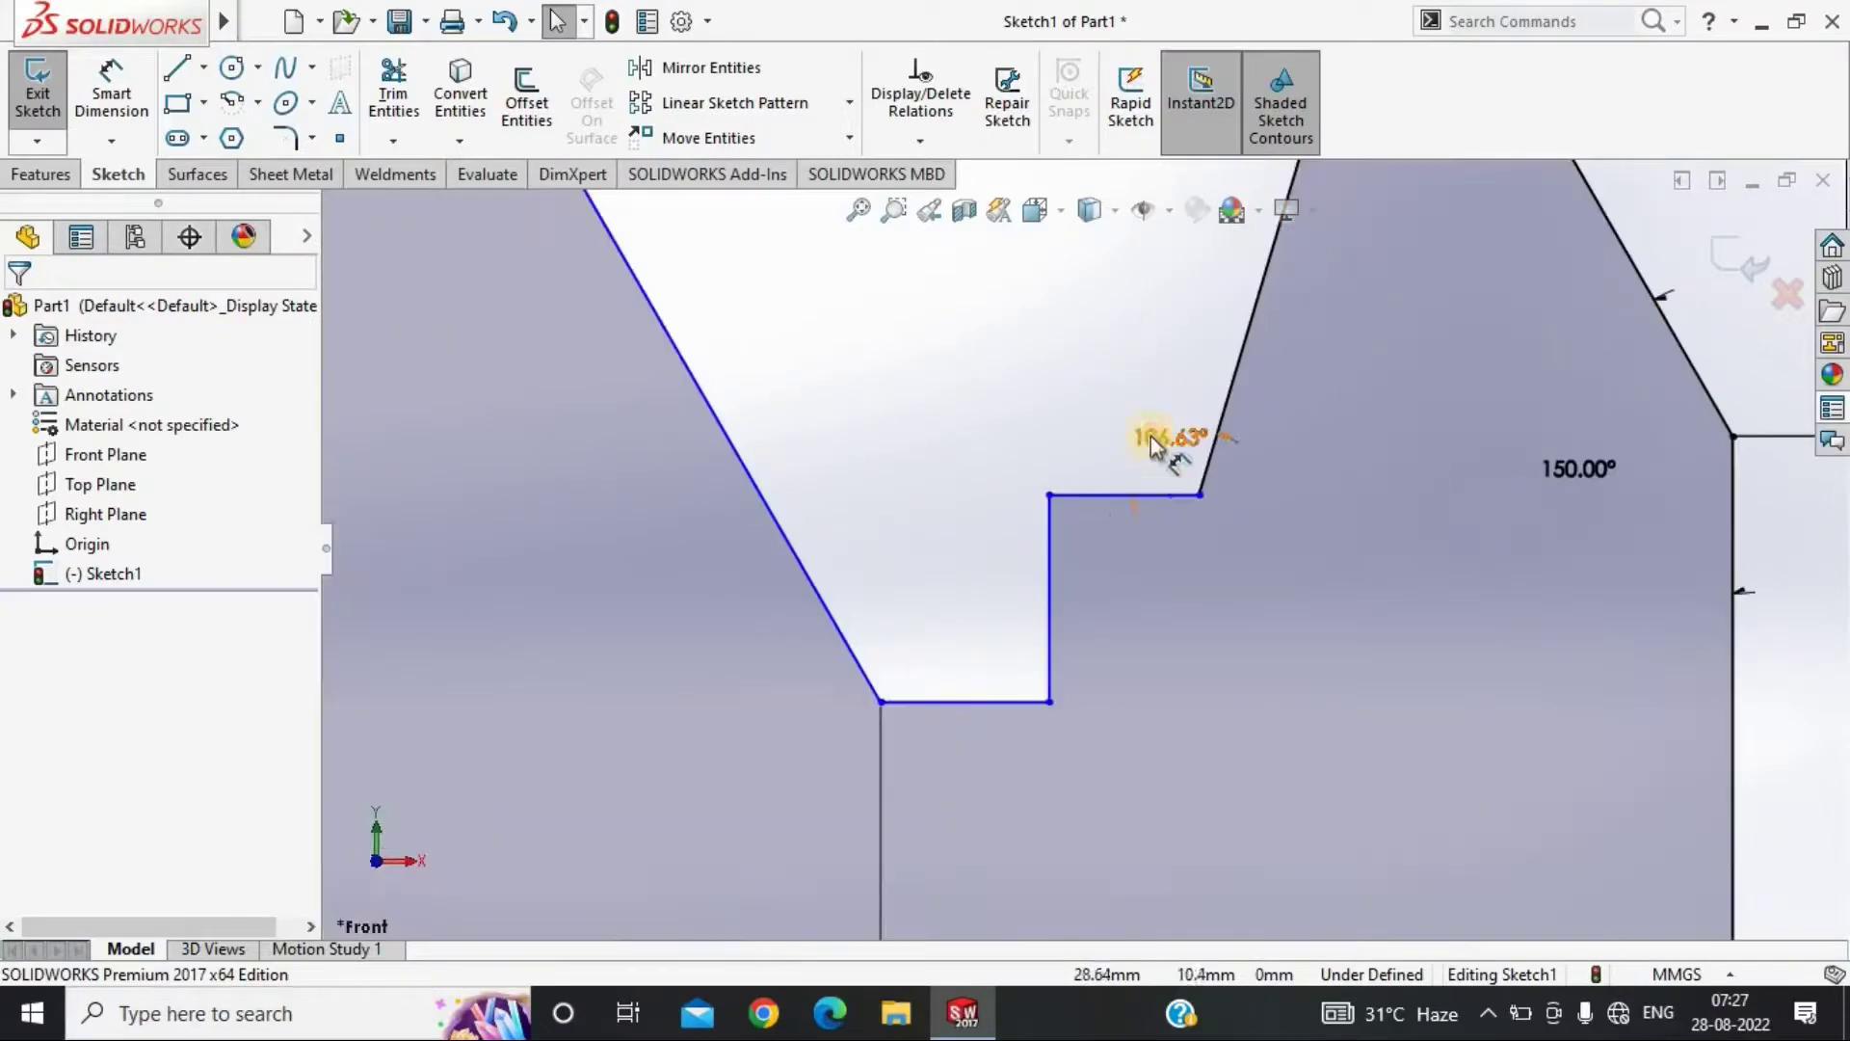
pyautogui.write('10')
pyautogui.press('Return')
# Try another angle dimension on the slanted line, then undo the conflict
pyautogui.scroll(3, 1079, 549)
pyautogui.click(112, 97)
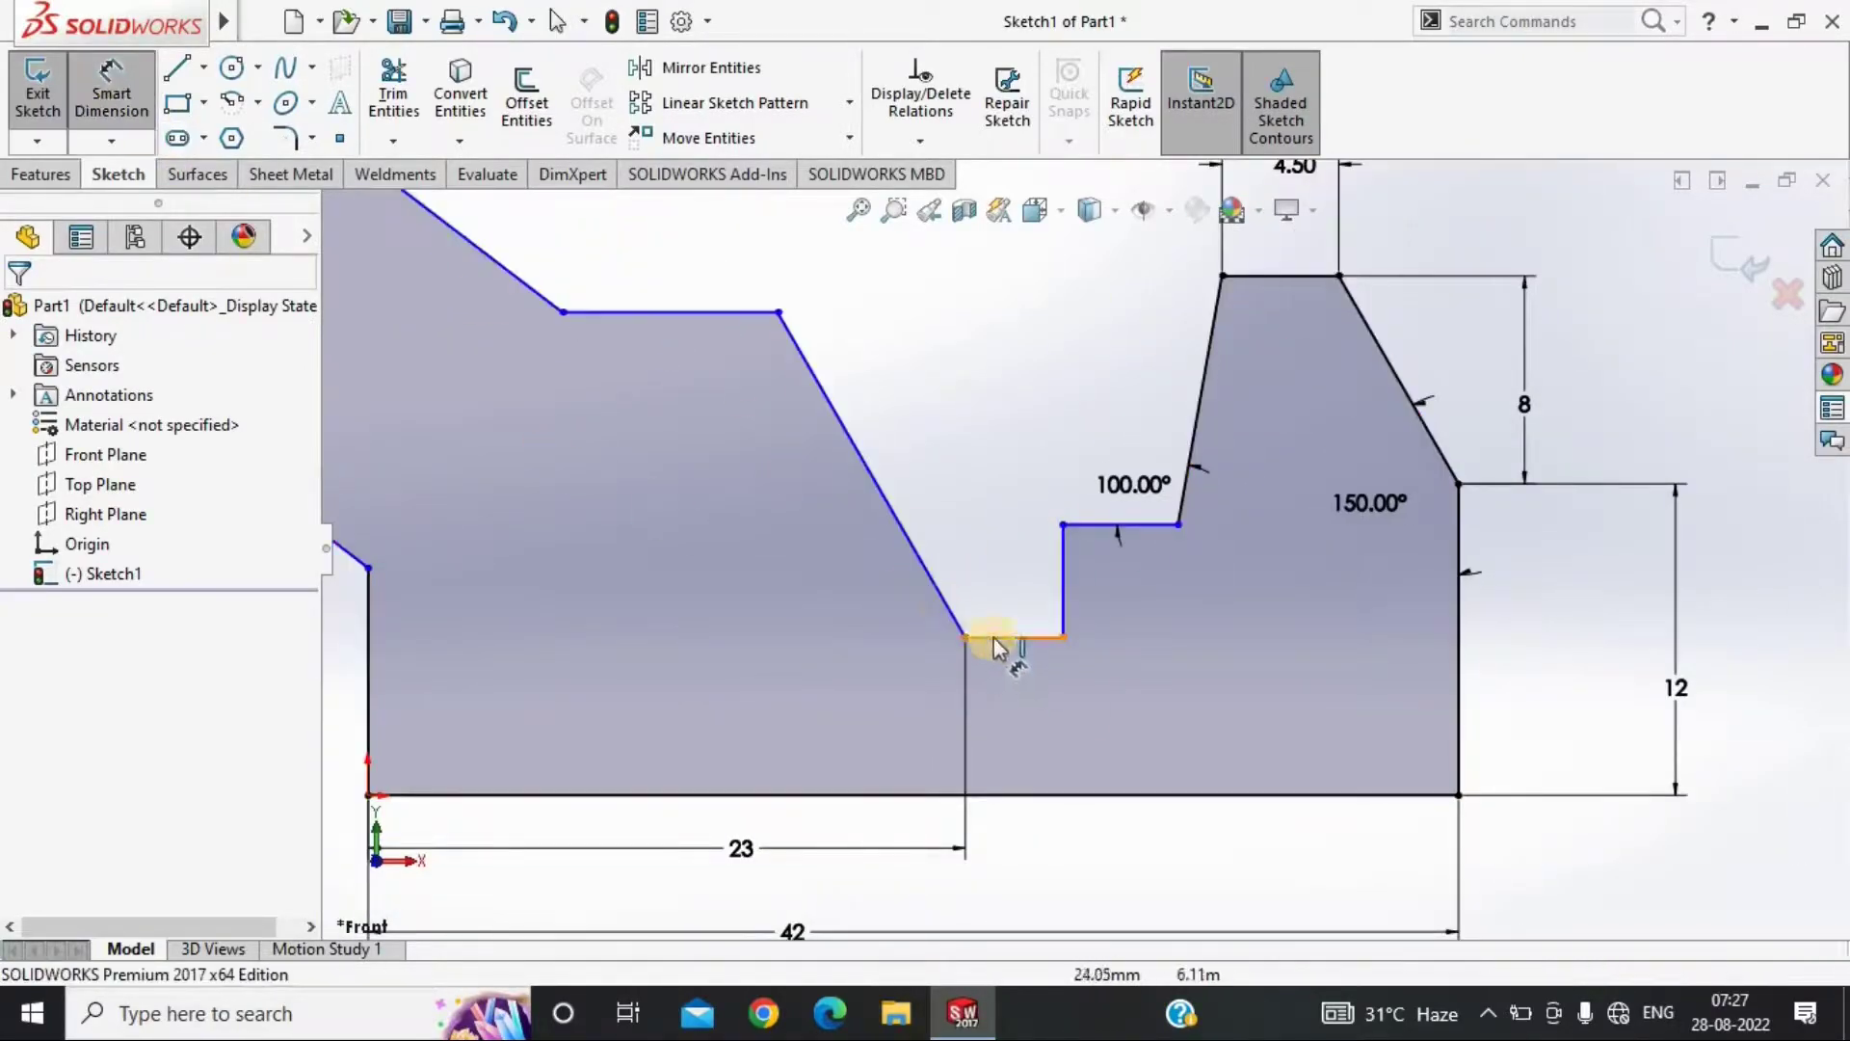
pyautogui.click(949, 607)
pyautogui.click(863, 574)
pyautogui.press('Return')
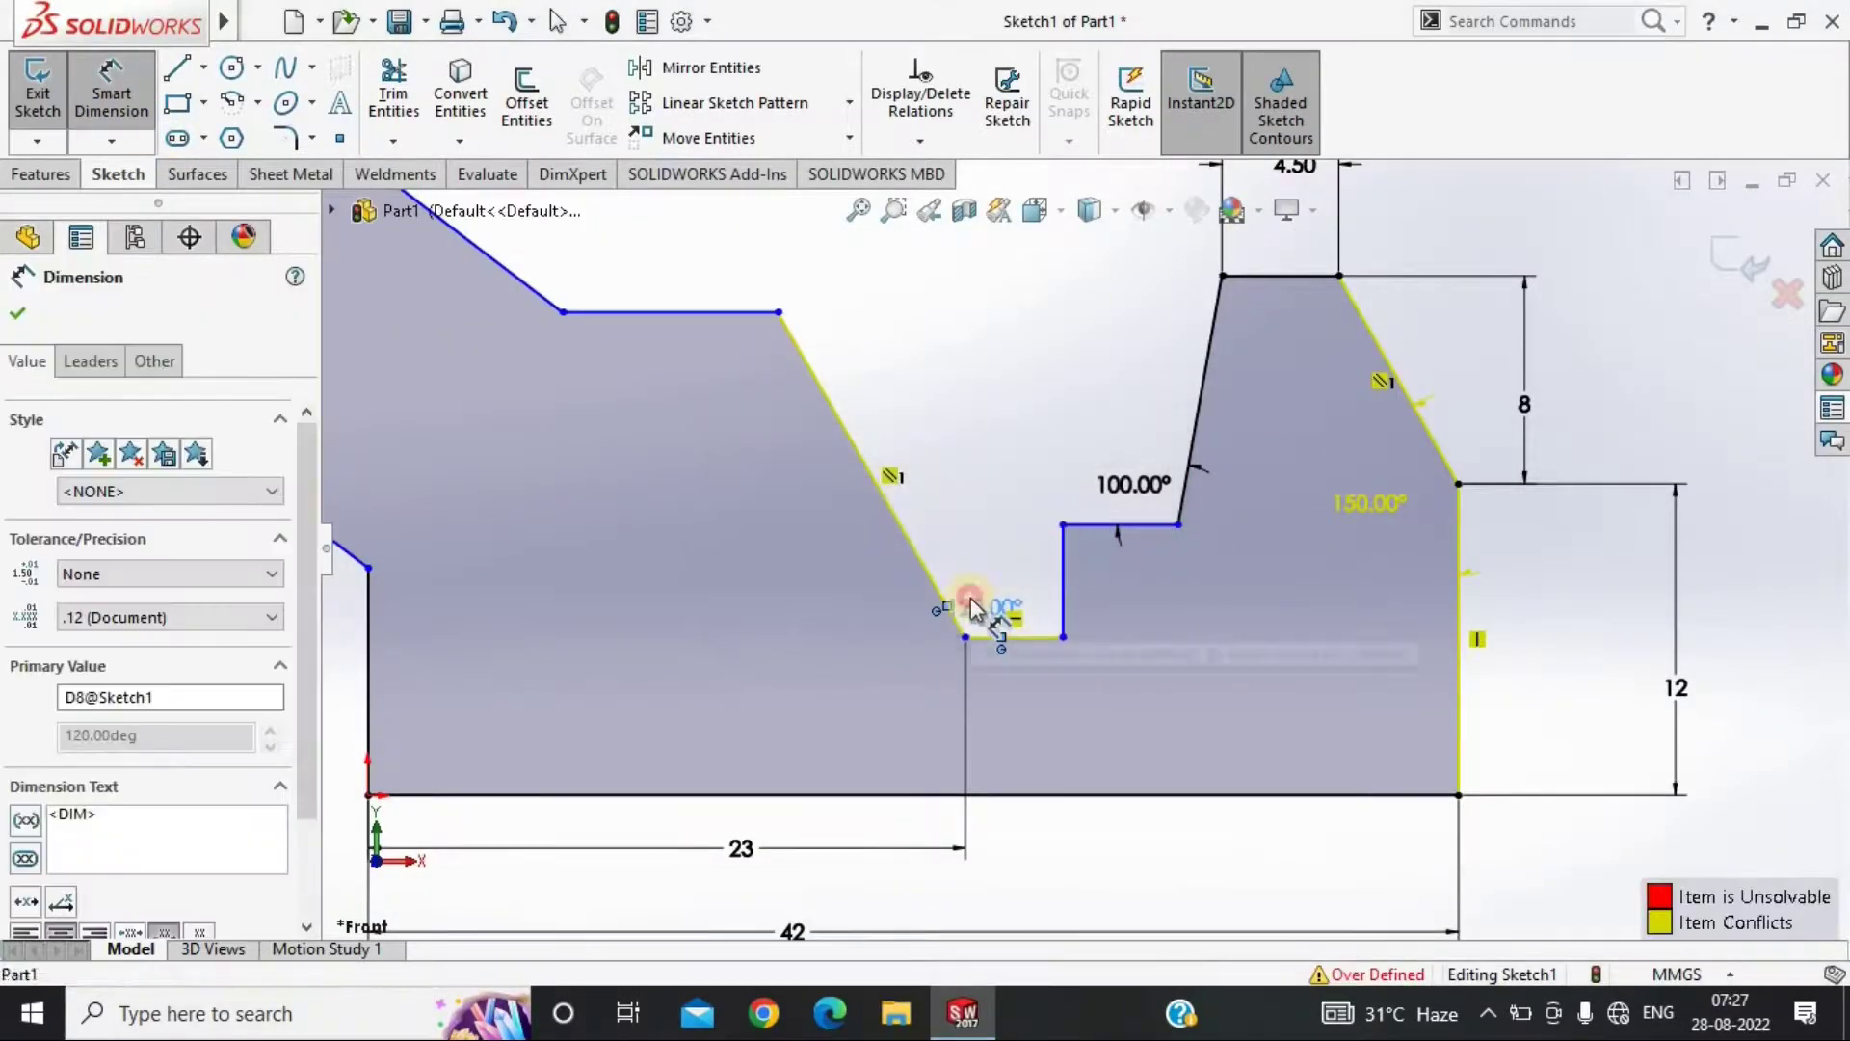
pyautogui.hotkey('ctrl', 'z')
# Add a driven 120° angle between the bottom and slanted notch lines
pyautogui.click(924, 563)
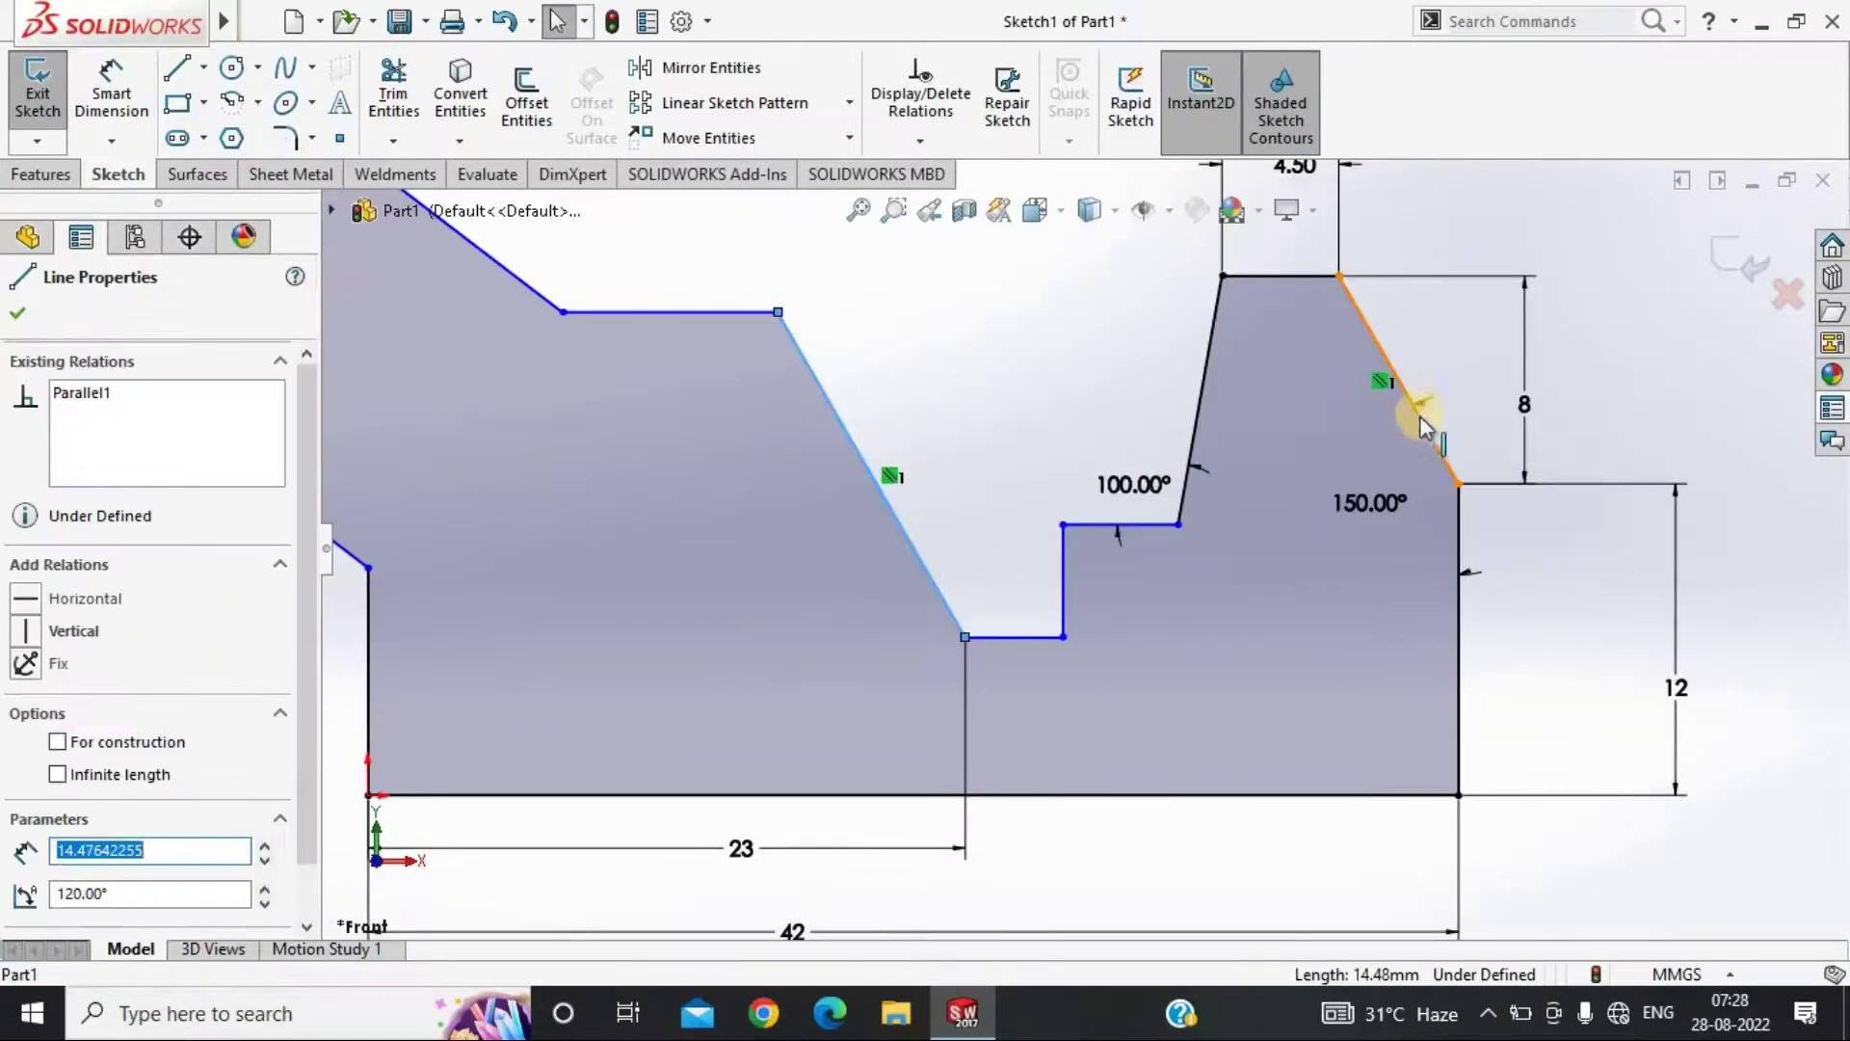
pyautogui.keyDown('ctrl'); pyautogui.click(1417, 413); pyautogui.keyUp('ctrl')
pyautogui.scroll(-3, 39, 857)
pyautogui.click(721, 654)
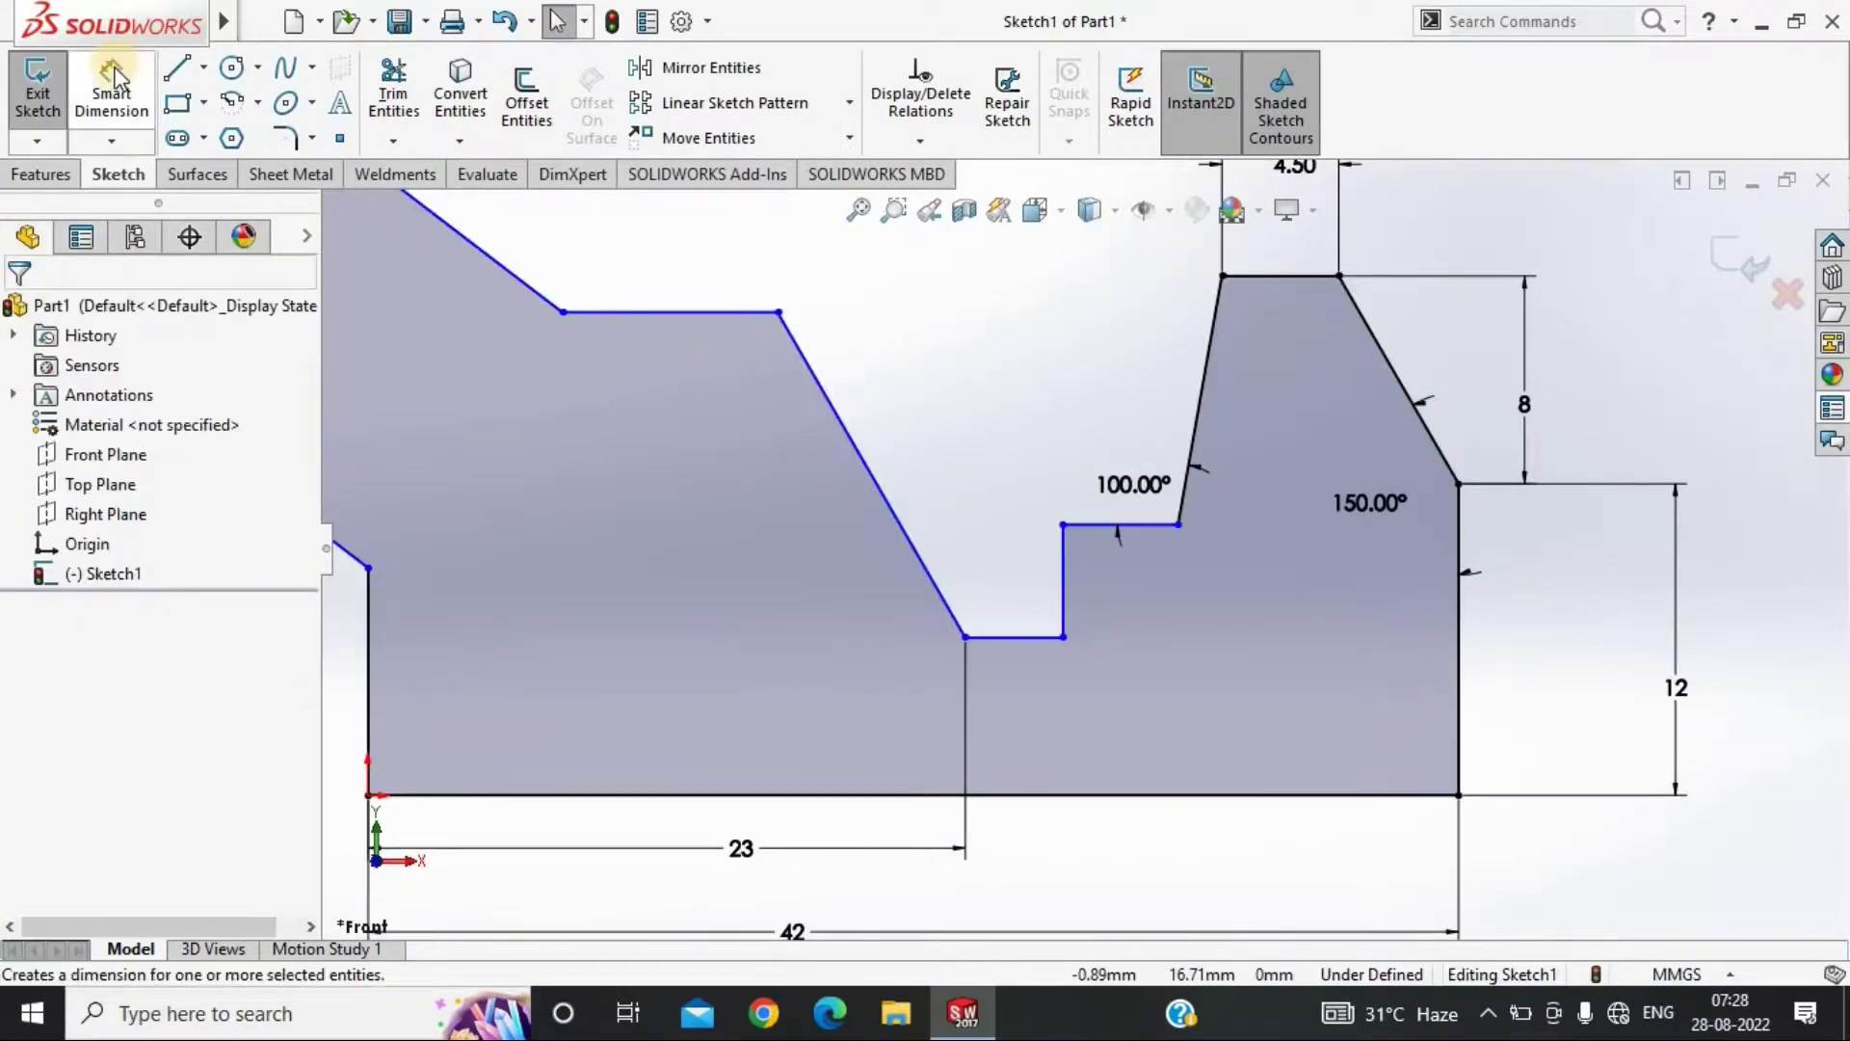
pyautogui.click(112, 93)
pyautogui.click(1012, 636)
pyautogui.click(930, 576)
pyautogui.click(992, 573)
pyautogui.press('Return')
pyautogui.press('Escape')
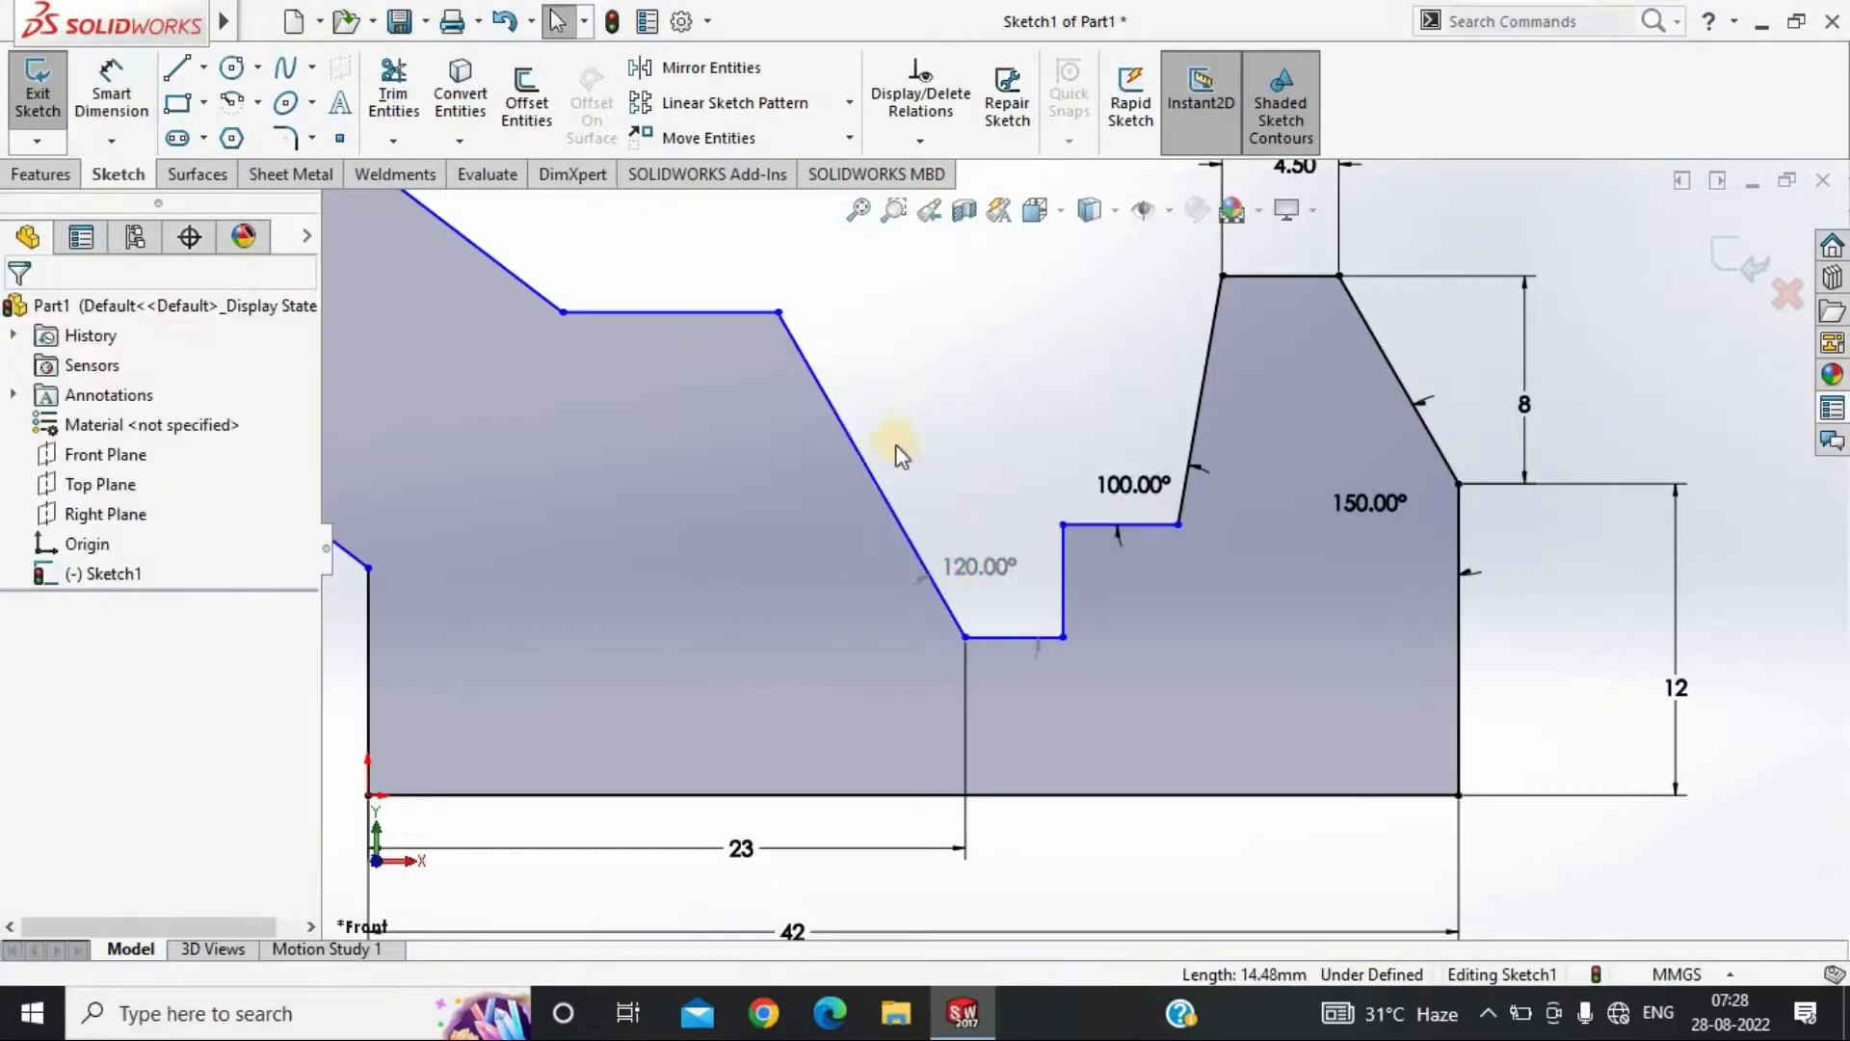
# Delete the slanted and top lines and redraw the slanted line to close the contour
pyautogui.click(848, 424)
pyautogui.press('Delete')
pyautogui.press('l')
pyautogui.click(564, 311)
pyautogui.click(674, 308)
pyautogui.click(965, 636)
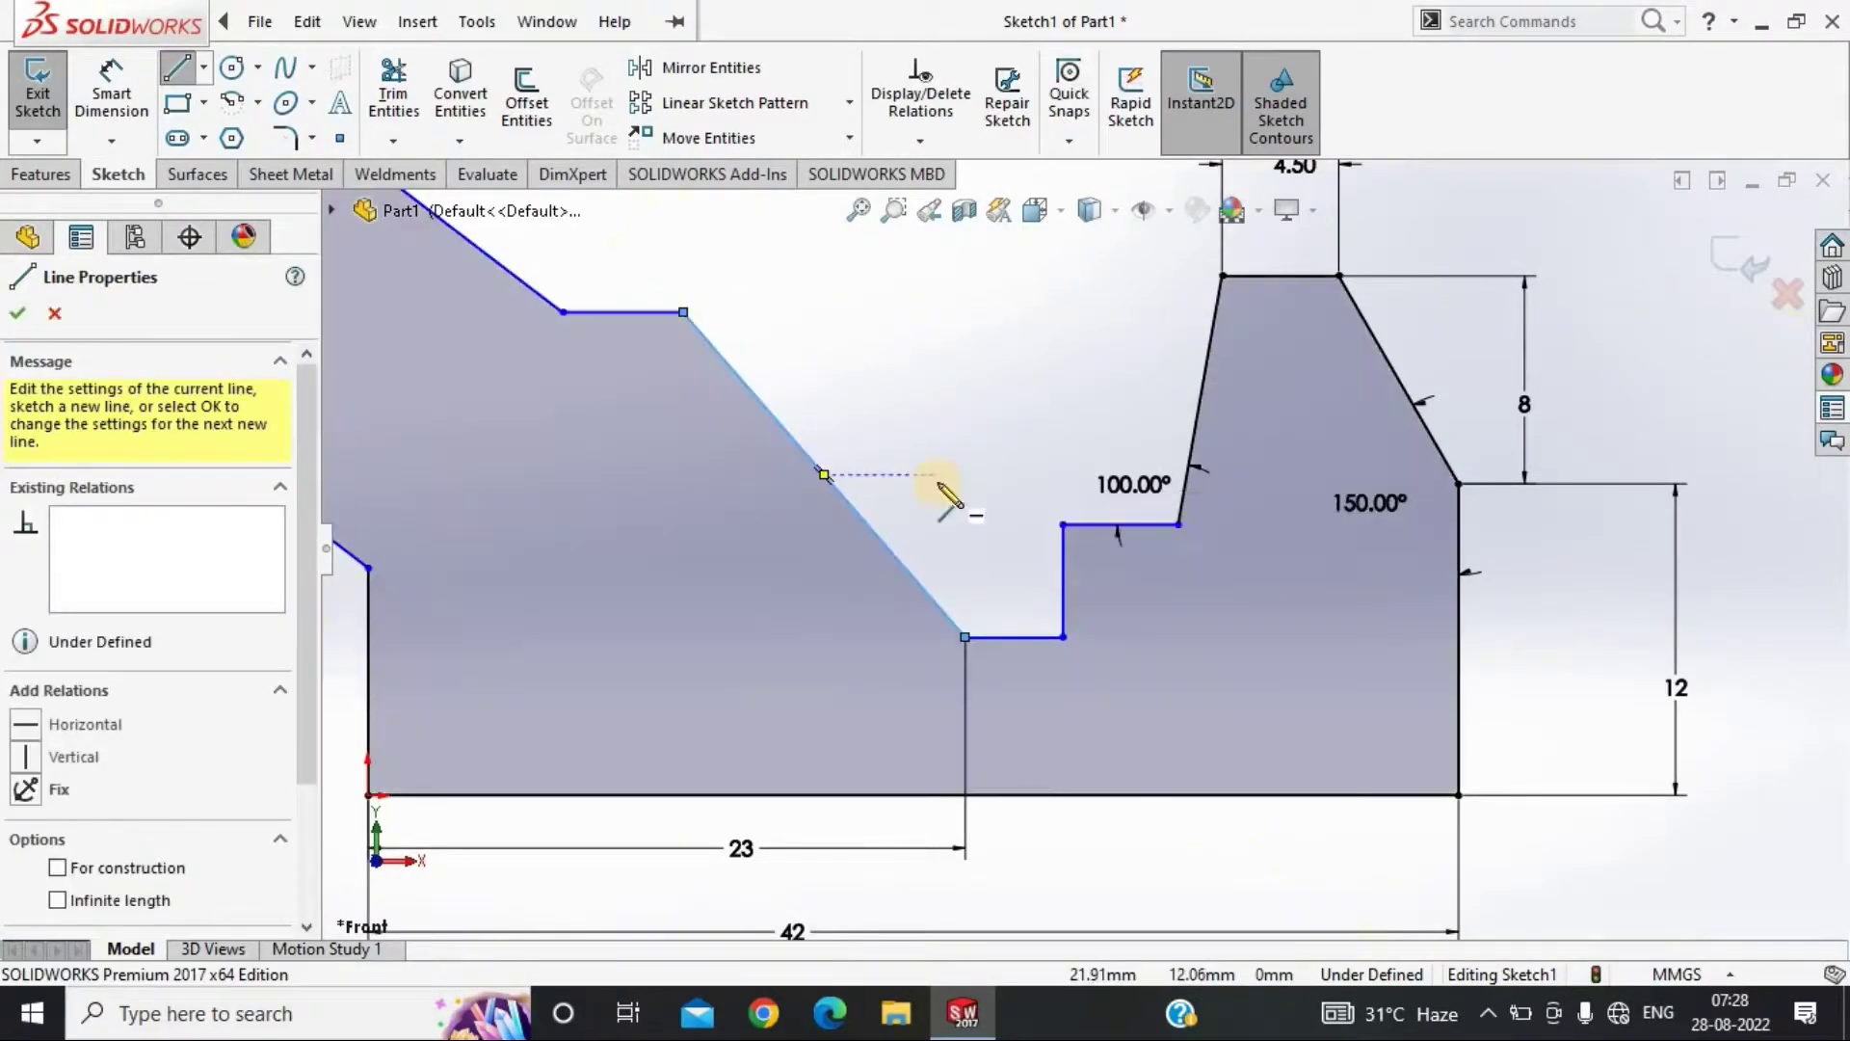
# Dimension the redrawn long sloped edge at 105°
pyautogui.click(900, 558)
pyautogui.click(1012, 637)
pyautogui.write('105')
pyautogui.press('Return')
# Add a driven 23 width dimension above the sketch
pyautogui.scroll(3, 925, 578)
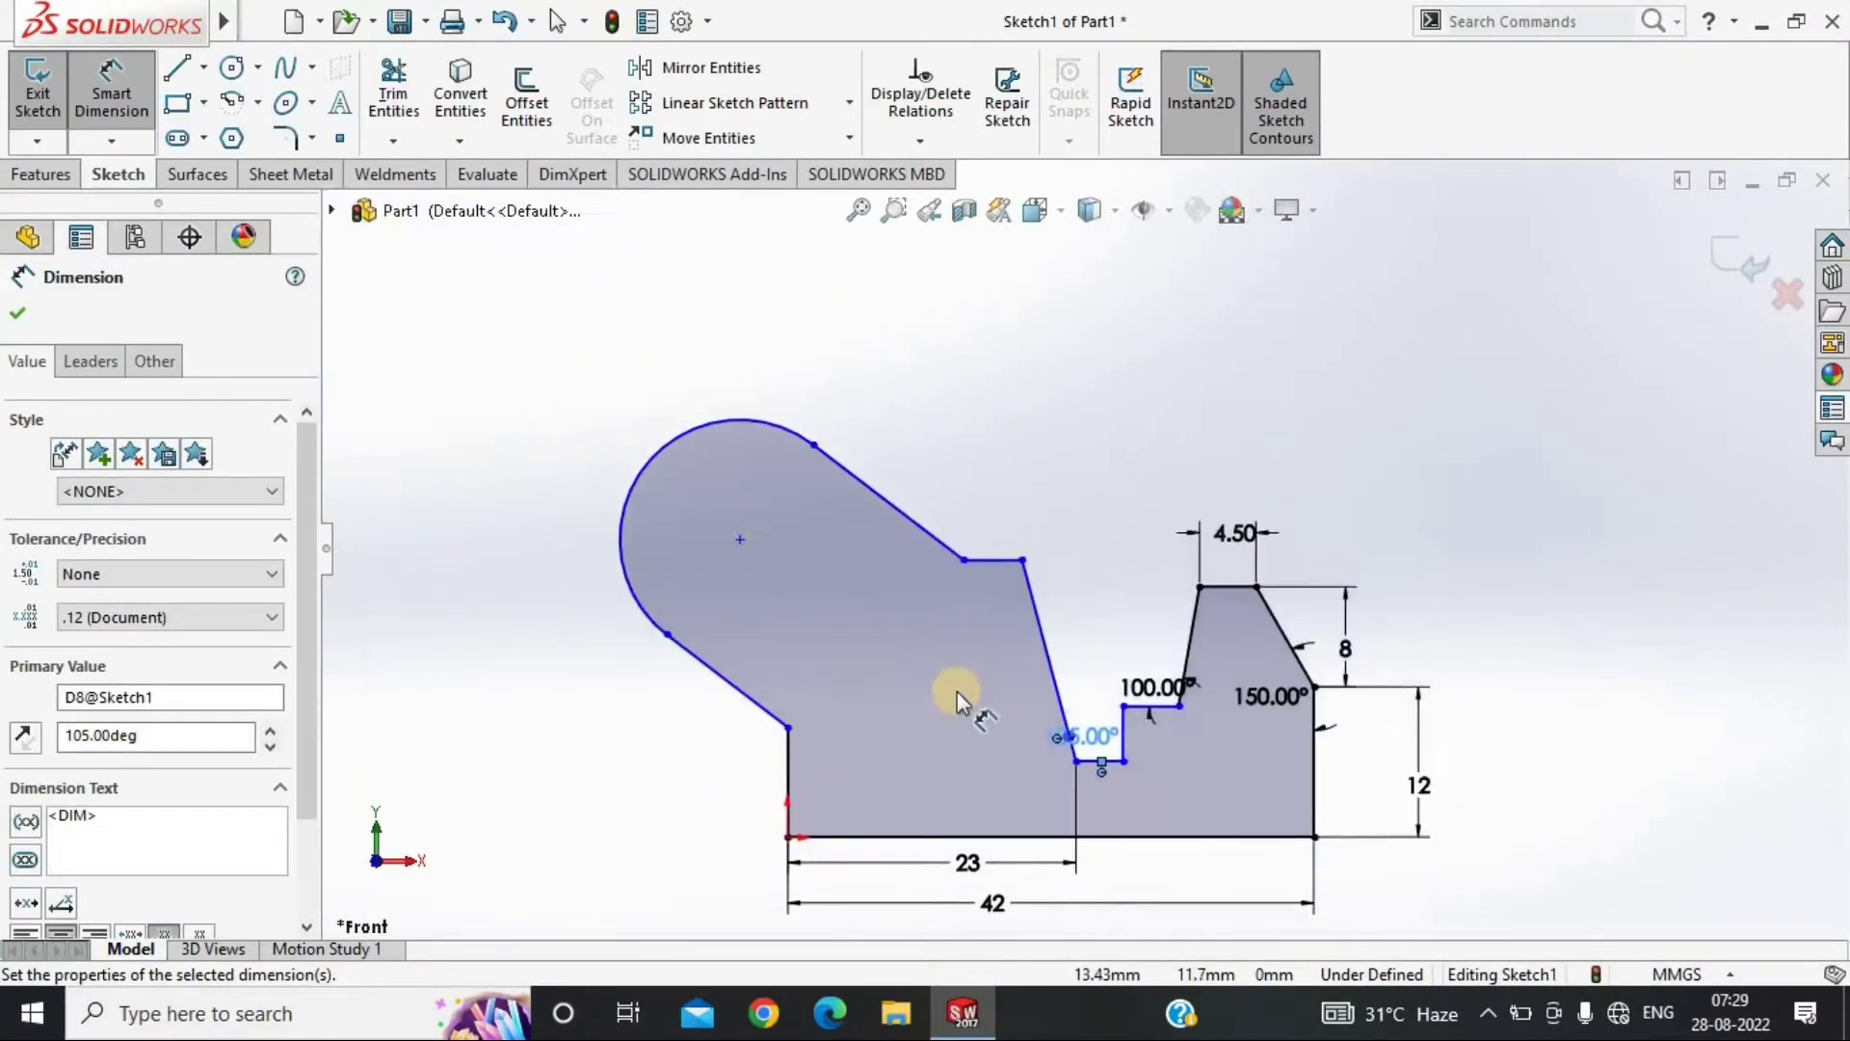
pyautogui.click(789, 722)
pyautogui.click(1075, 755)
pyautogui.click(976, 391)
pyautogui.click(1104, 532)
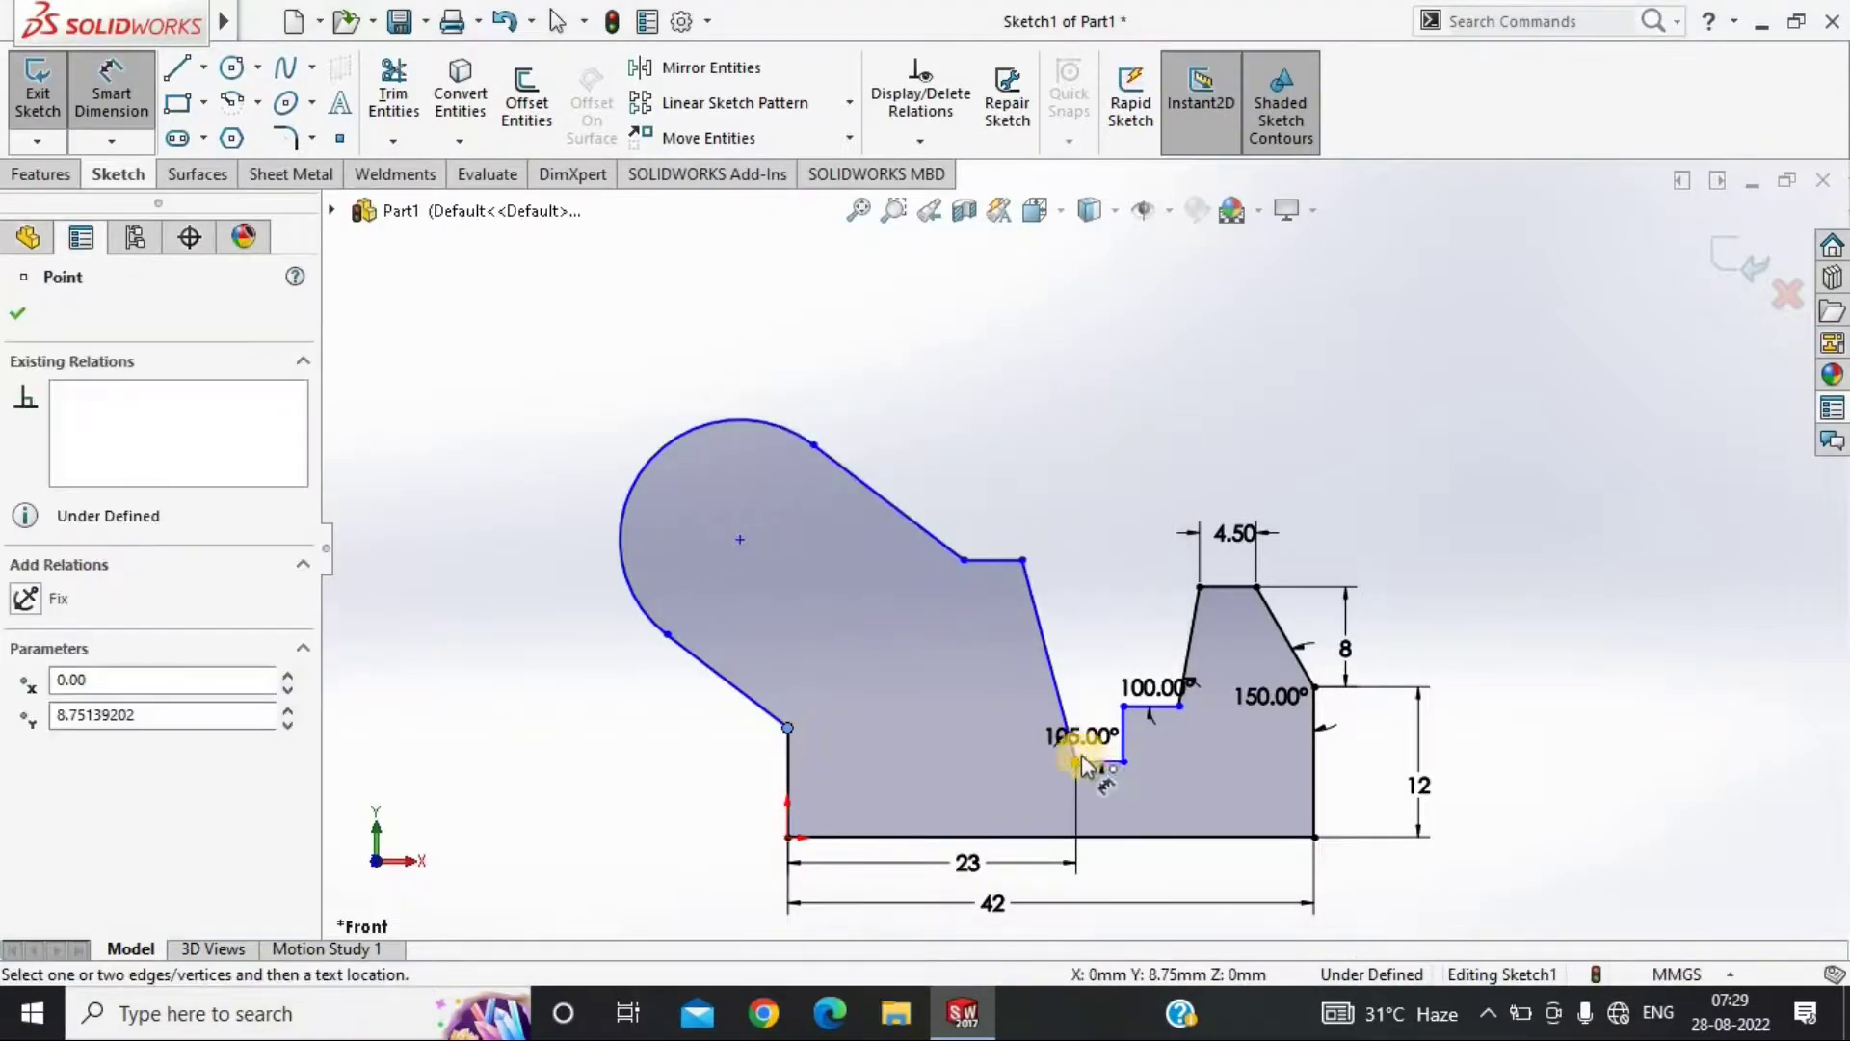
# Delete the rounded arm's line and arc and redraw the arm with new lines
pyautogui.press('Escape')
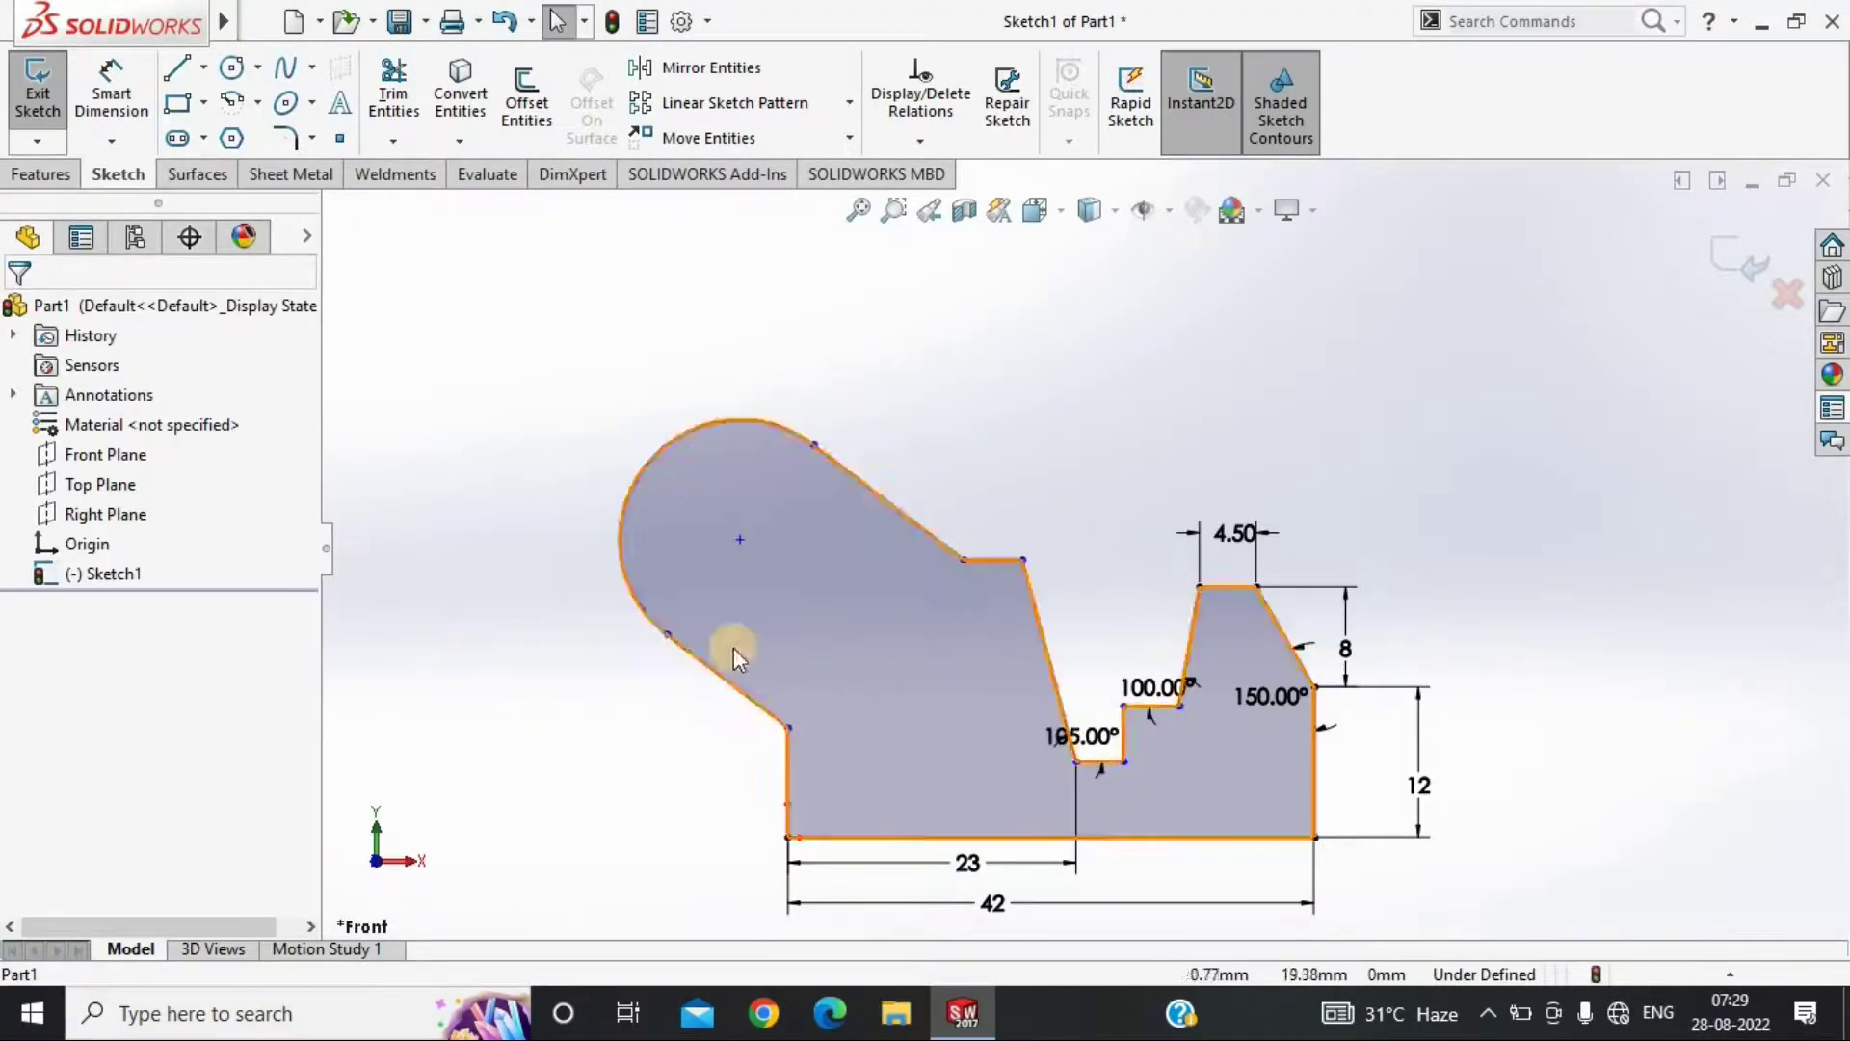
pyautogui.moveTo(736, 649); pyautogui.dragTo(568, 689)
pyautogui.press('Delete')
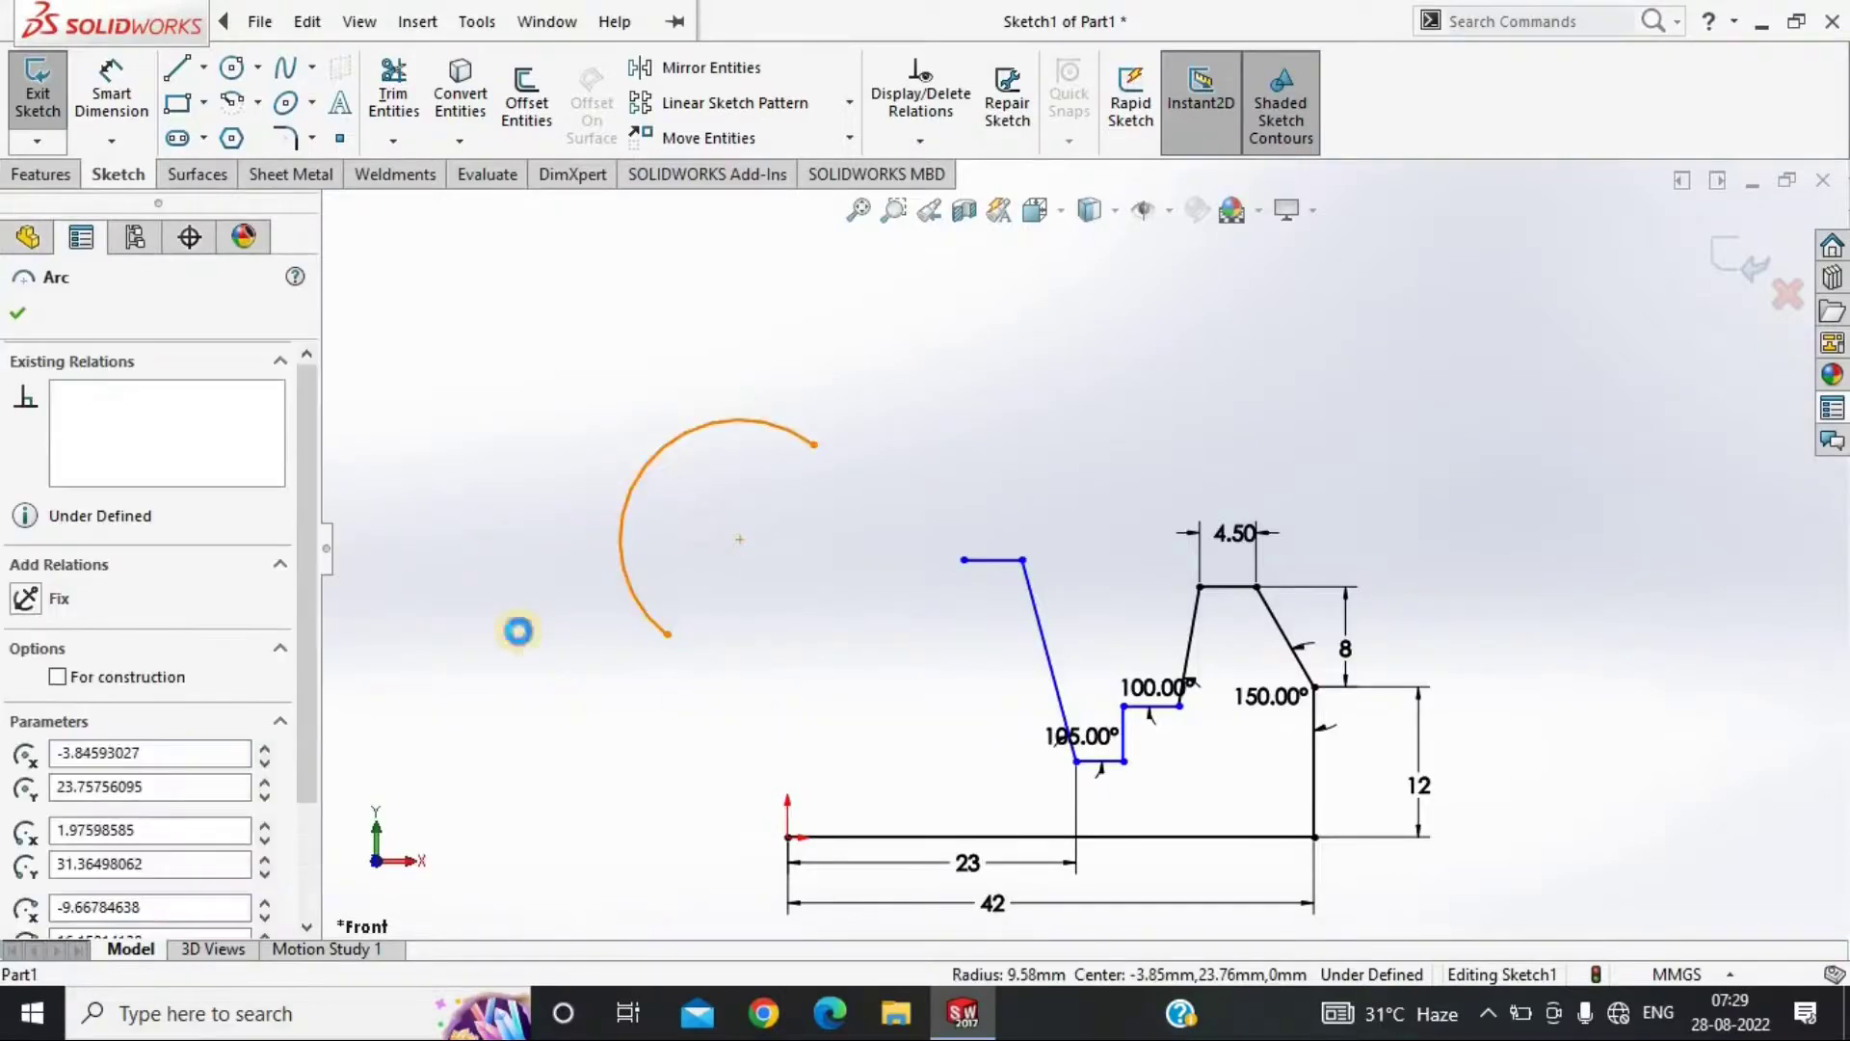
pyautogui.press('Delete')
pyautogui.press('l')
pyautogui.click(964, 559)
pyautogui.click(698, 399)
pyautogui.click(625, 523)
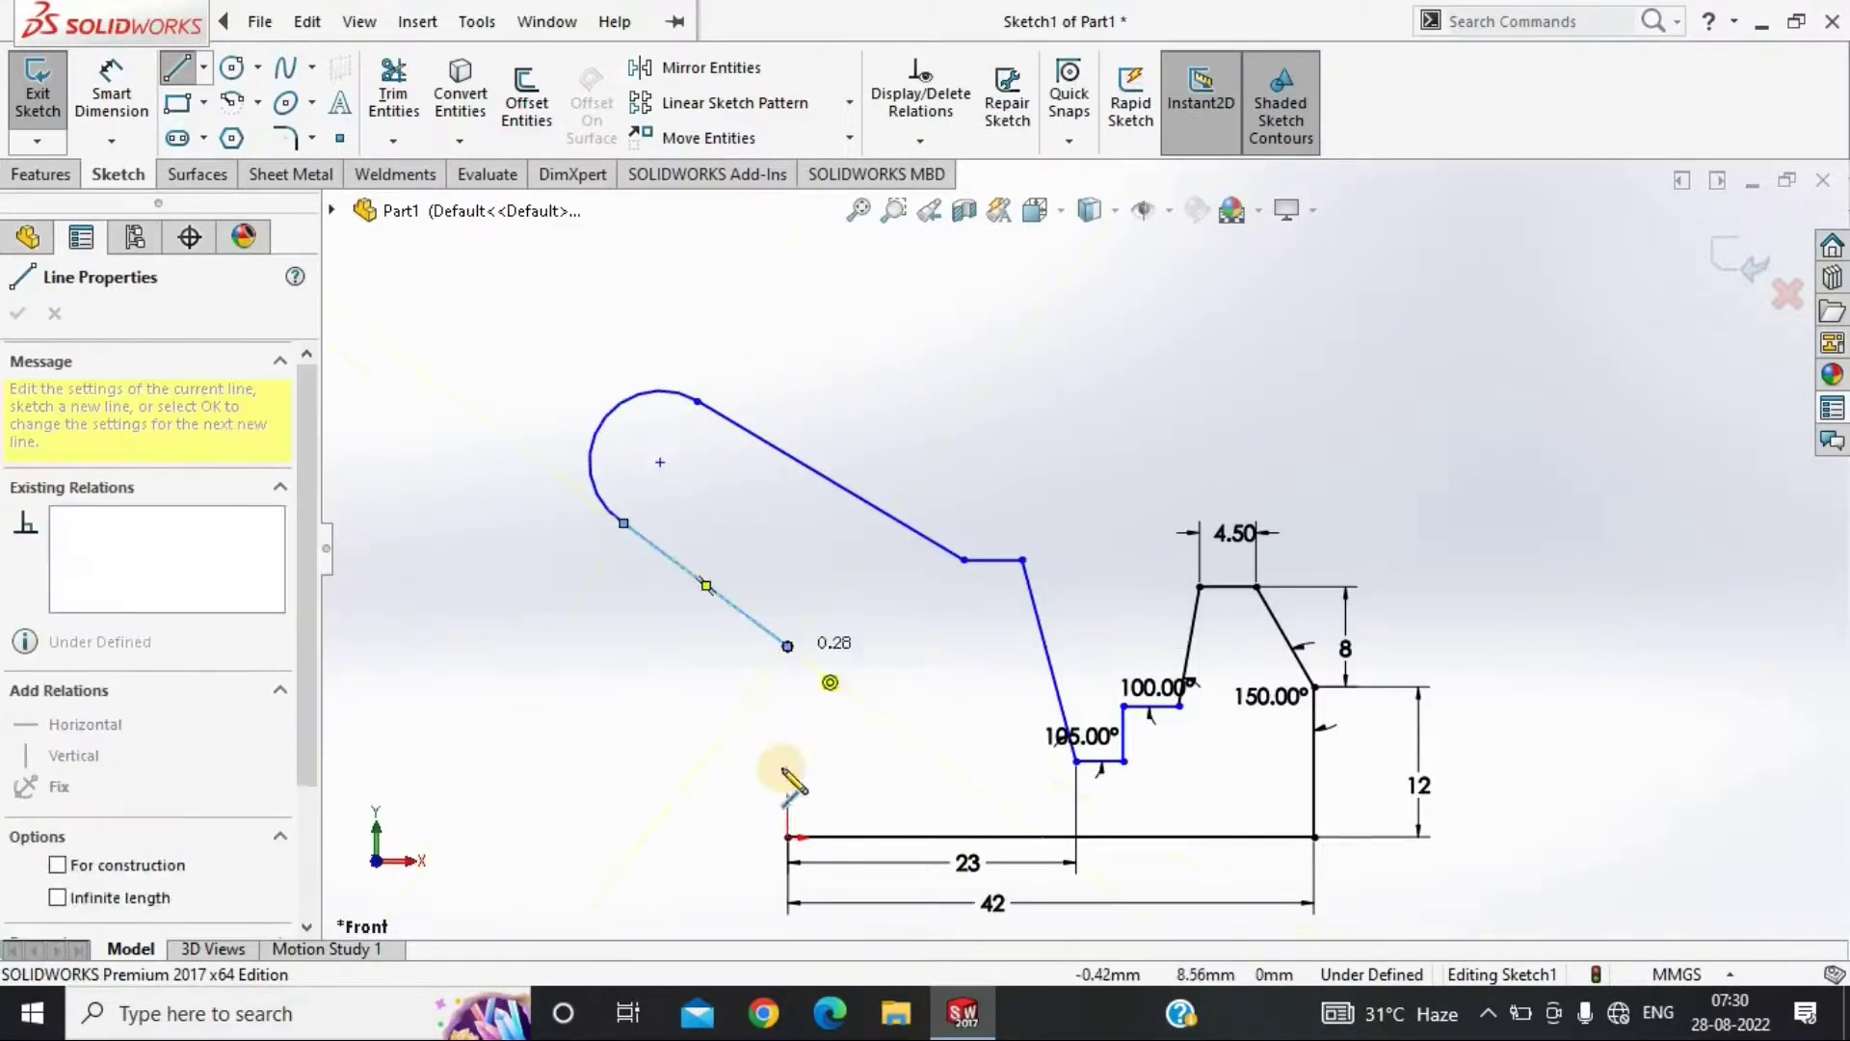
pyautogui.doubleClick(787, 645)
# Dimension the notch floor 13 from the left edge
pyautogui.click(787, 645)
pyautogui.click(1076, 761)
pyautogui.click(983, 407)
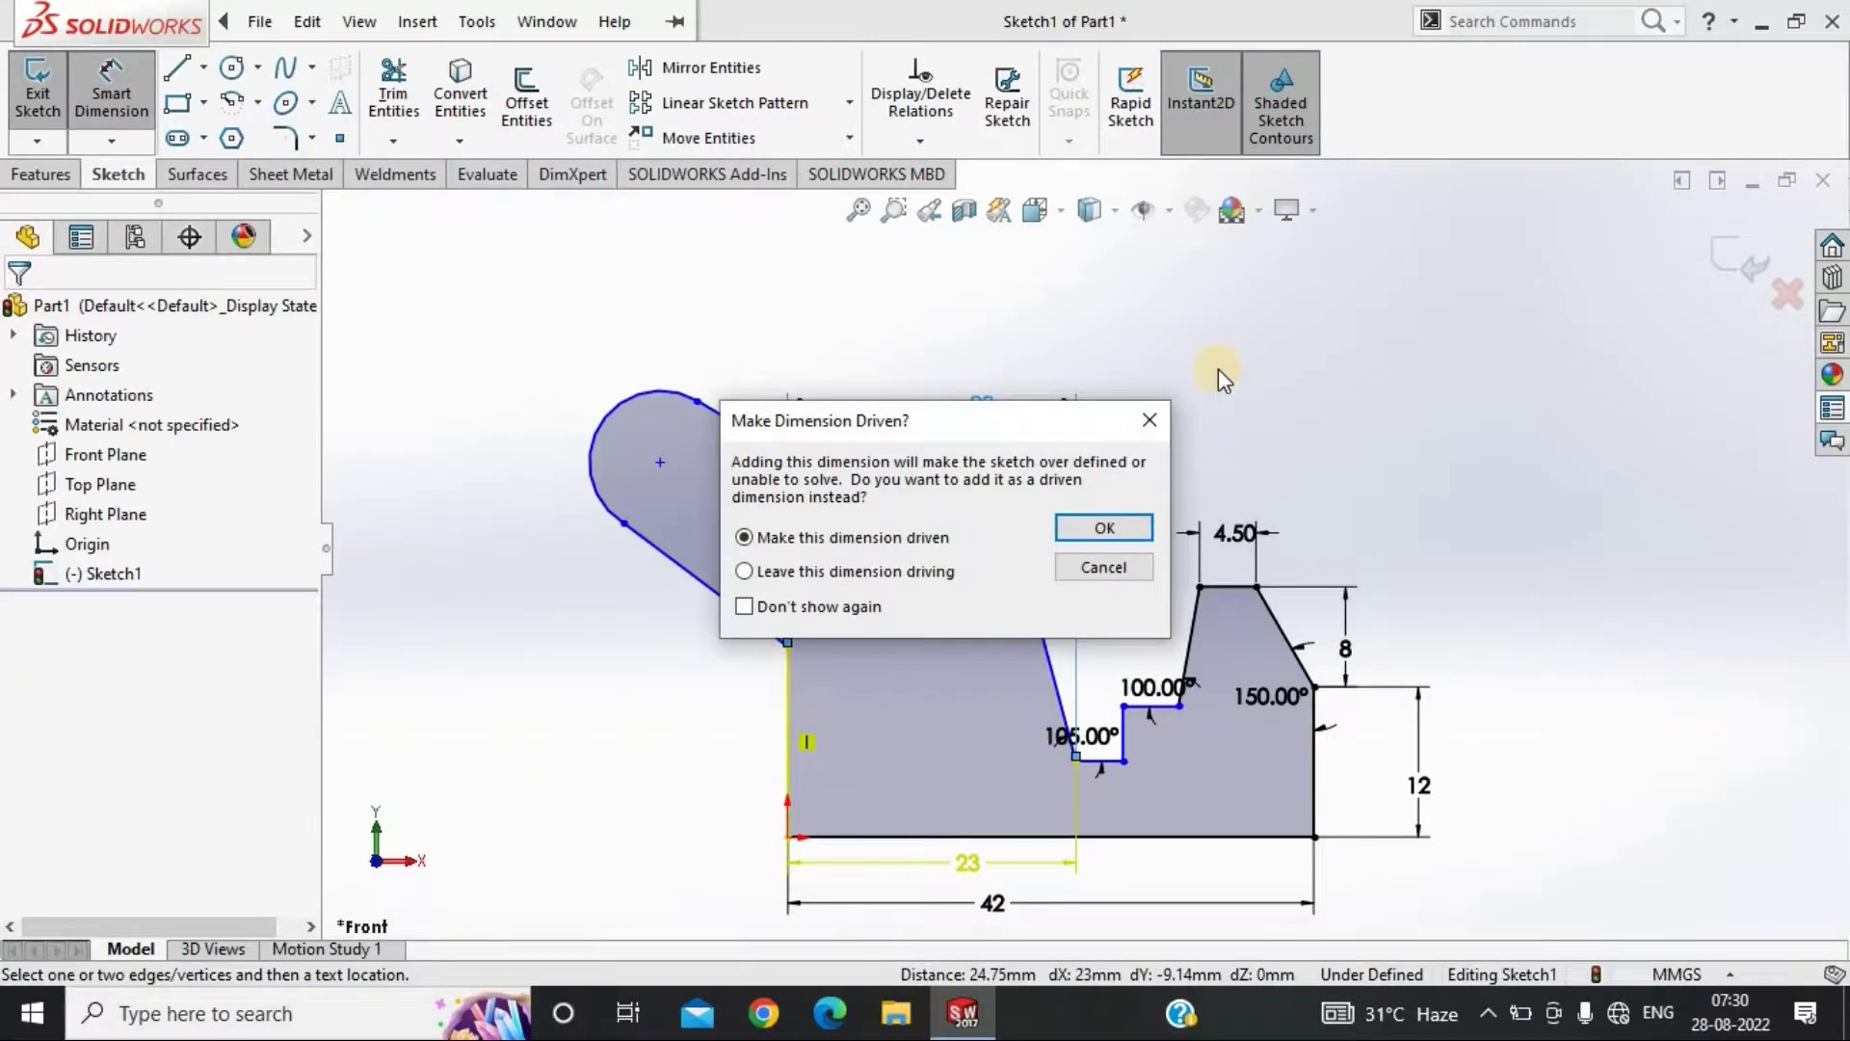
pyautogui.click(1149, 420)
# Dimension the top span to 23 and exit the sketch
pyautogui.click(997, 762)
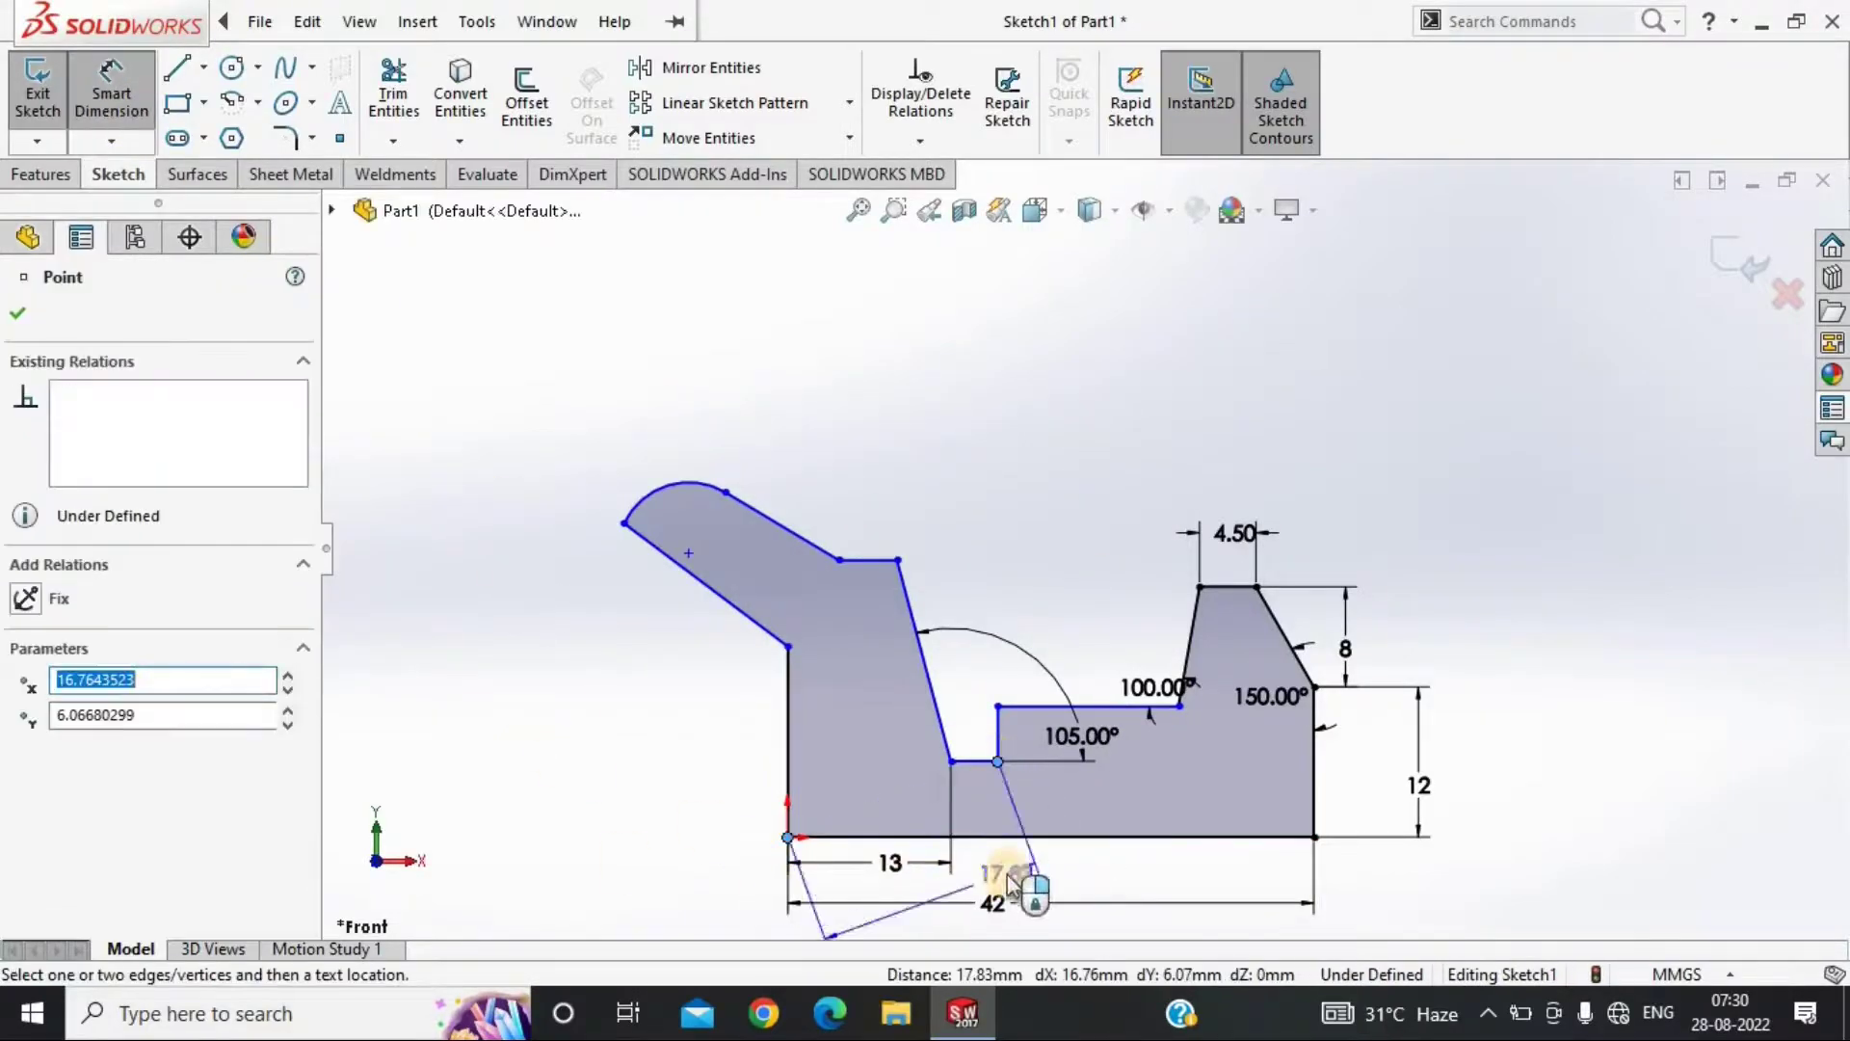
pyautogui.click(991, 367)
pyautogui.write('23')
pyautogui.press('Return')
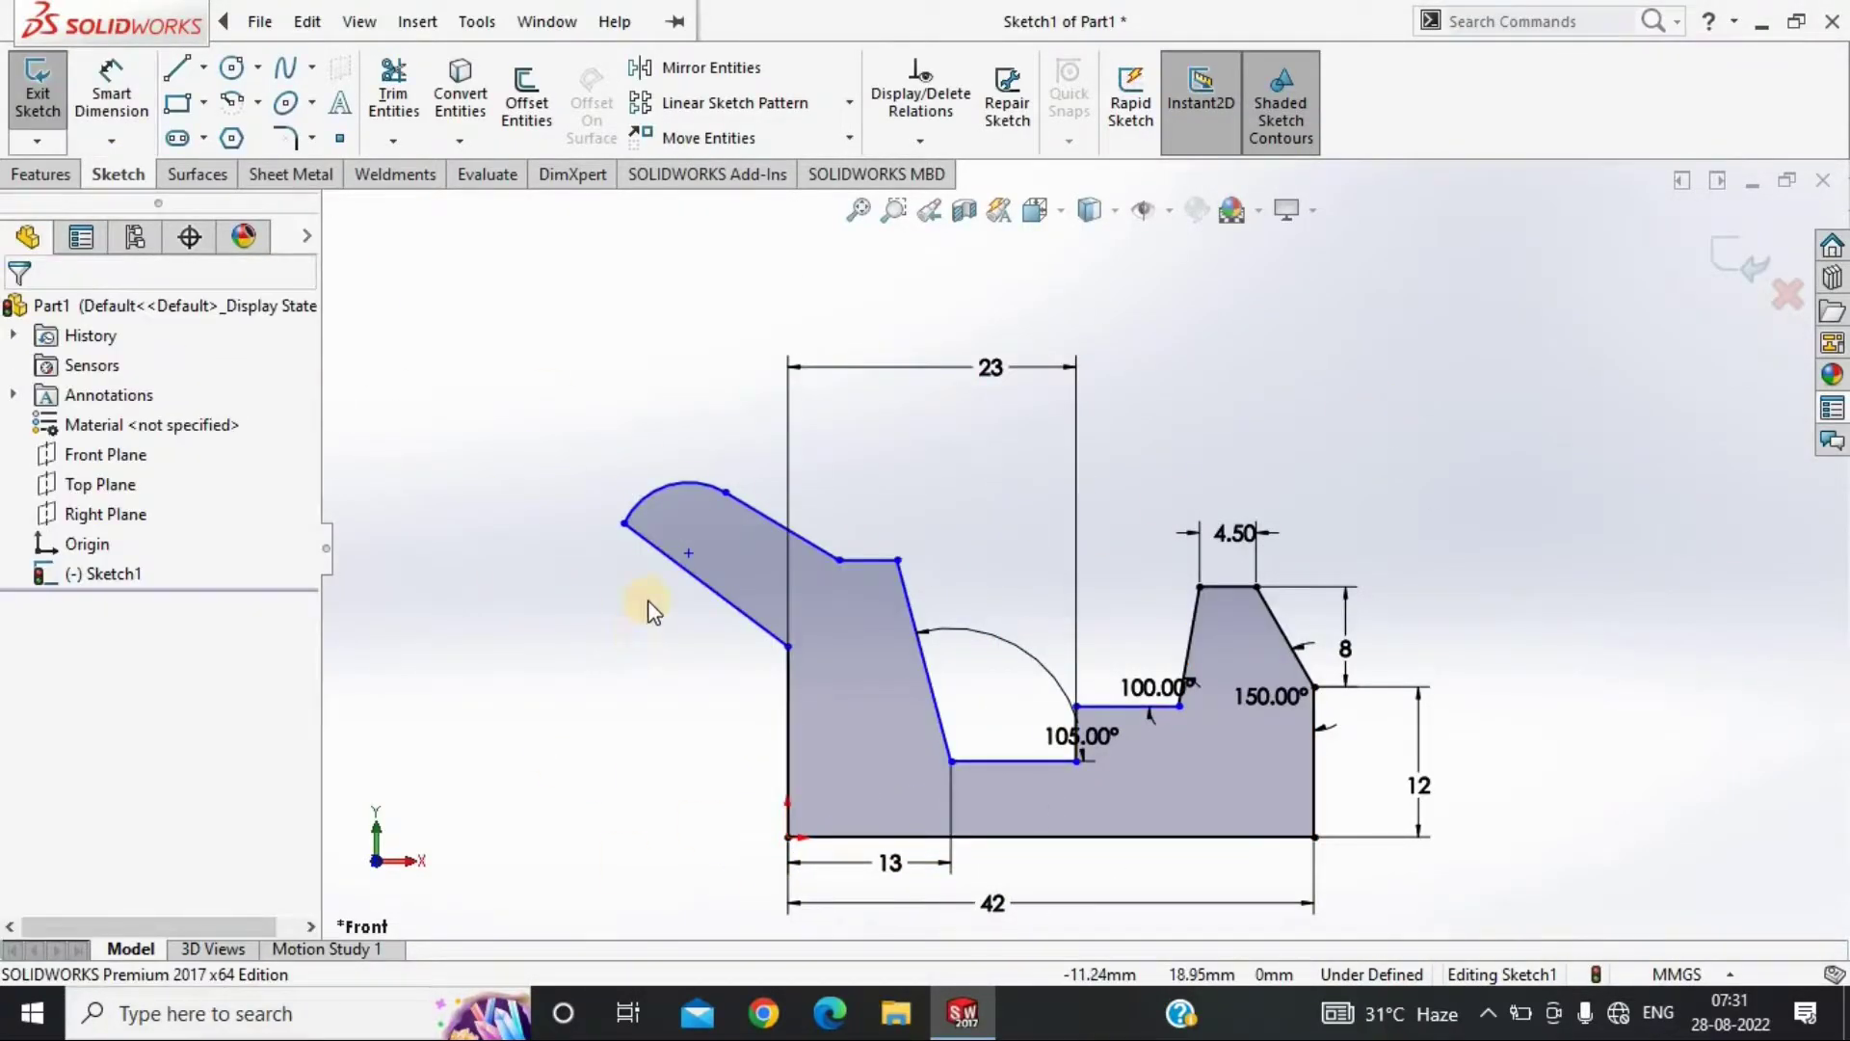
pyautogui.click(688, 552)
pyautogui.click(36, 86)
# Reopen the sketch and dimension the arm's top edge to a 7.50 width
pyautogui.click(112, 101)
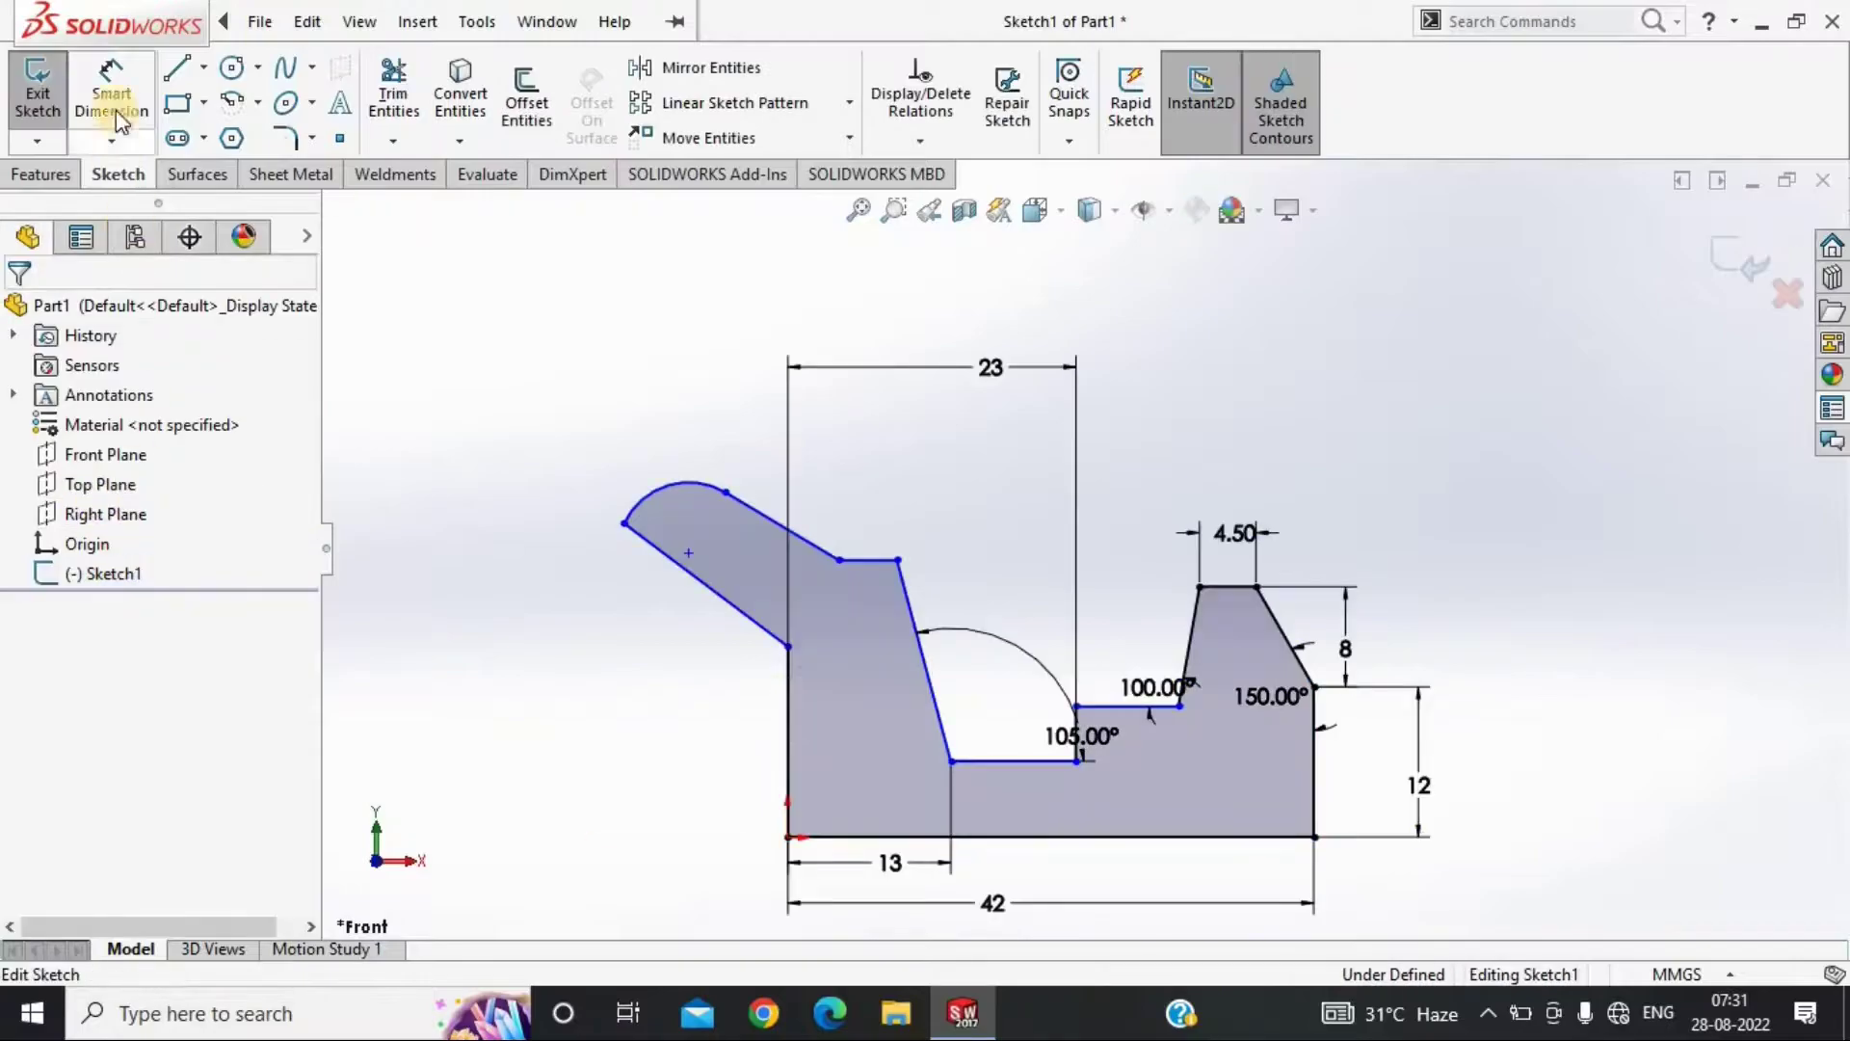
pyautogui.click(840, 559)
pyautogui.click(987, 500)
pyautogui.write('7.5')
pyautogui.press('Return')
# Dimension the arm's rounded tip arc to an R1.80 radius, redoing a misplaced attempt
pyautogui.click(665, 464)
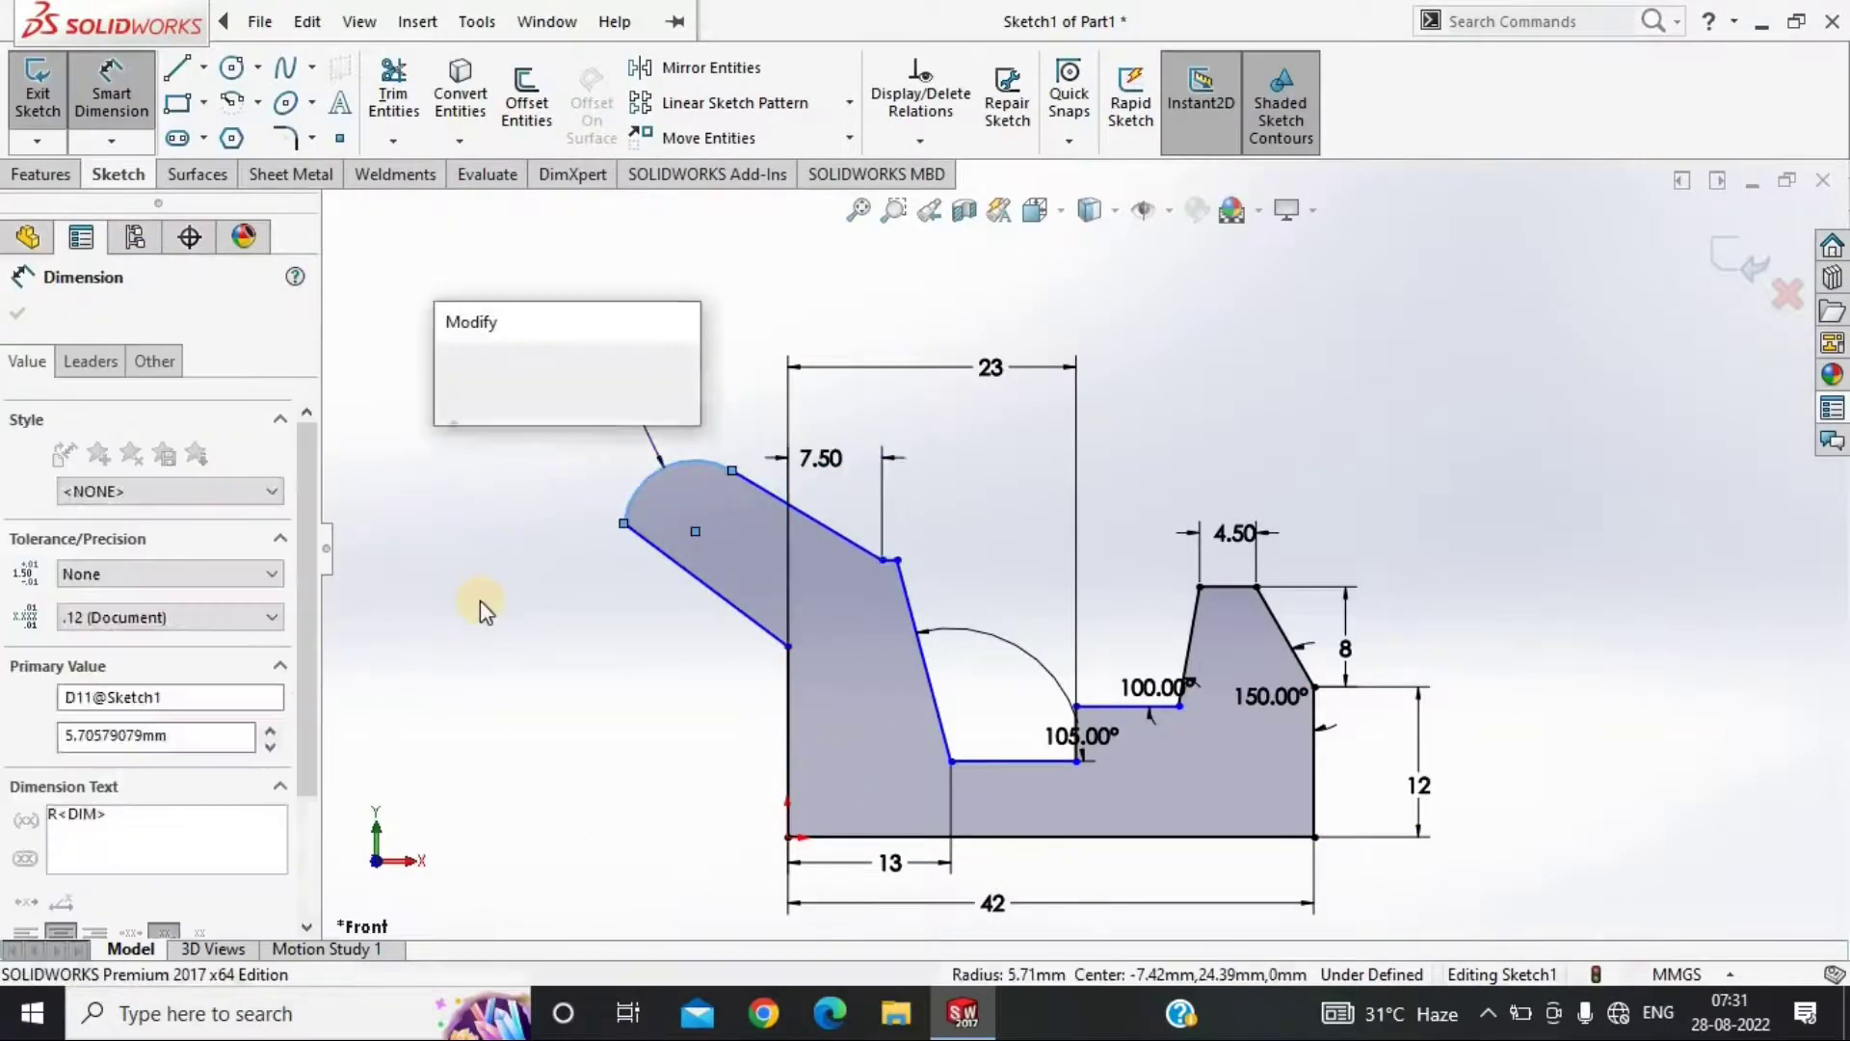
pyautogui.write('1.8')
pyautogui.press('Return')
pyautogui.click(713, 479)
pyautogui.press('Delete')
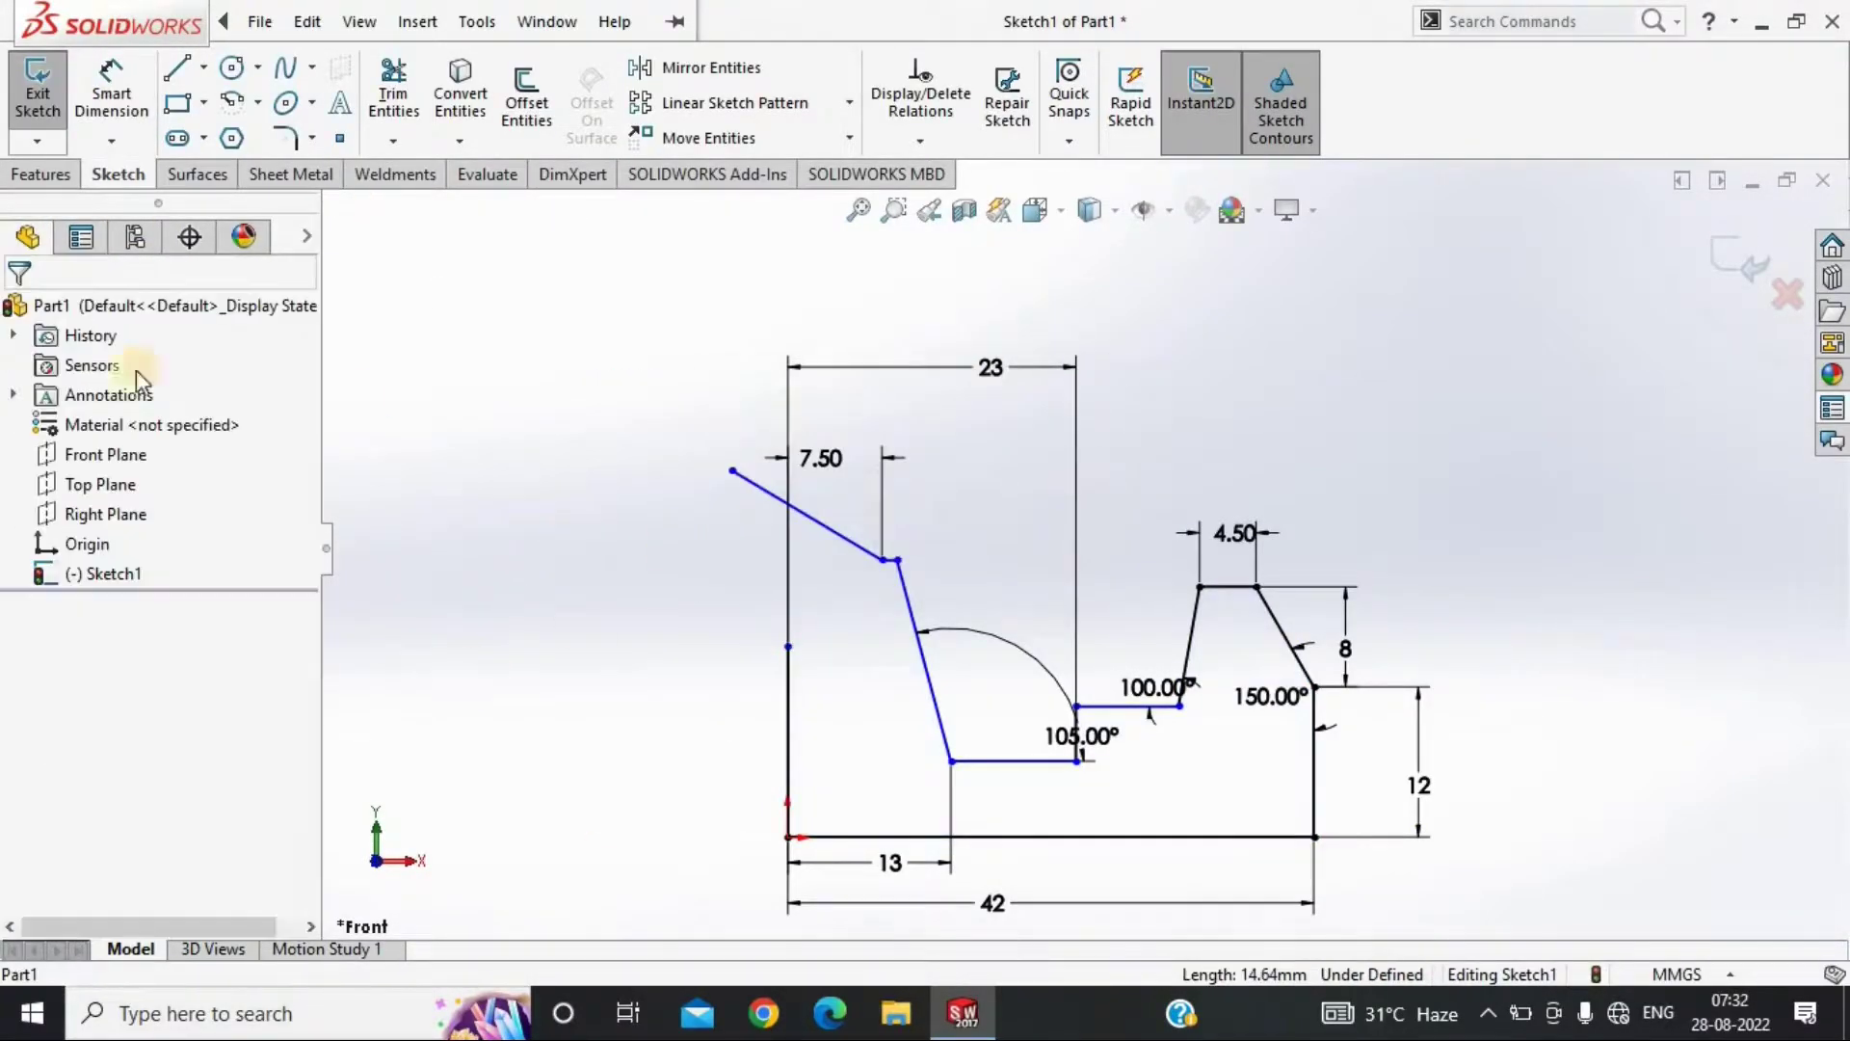
pyautogui.press('l')
pyautogui.click(543, 515)
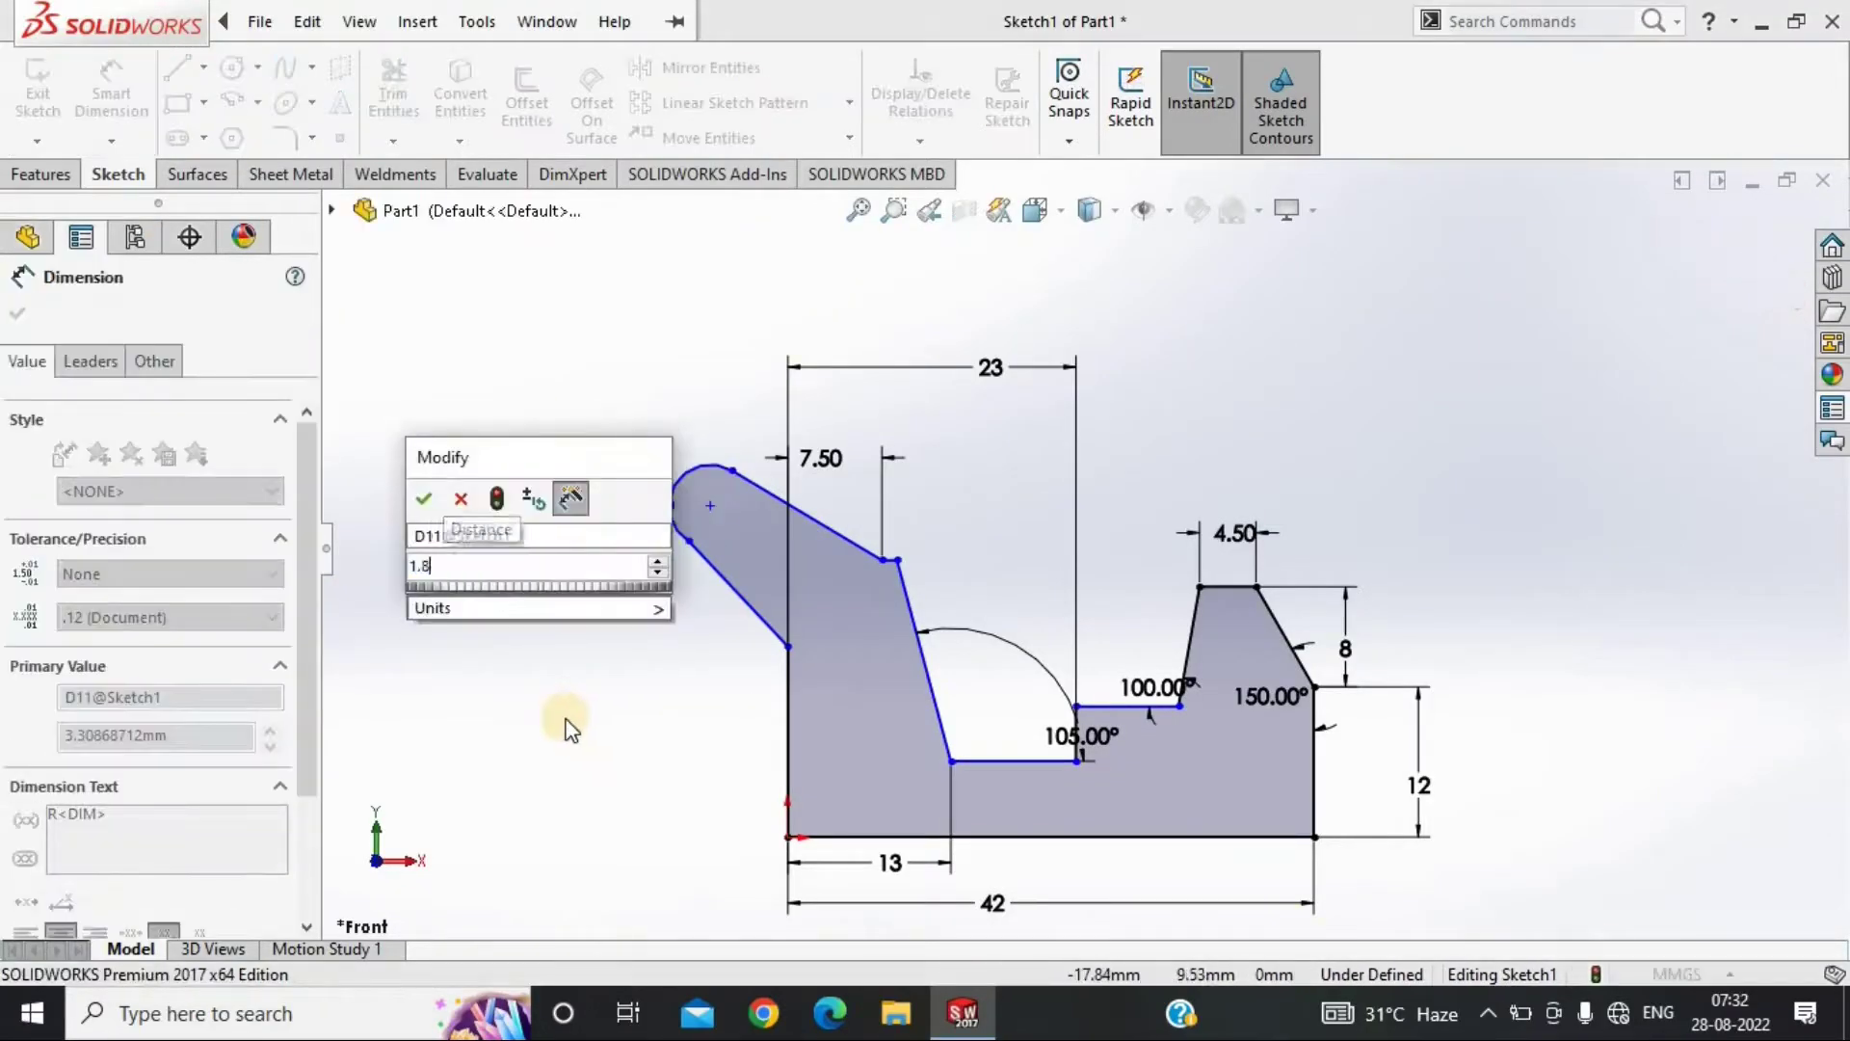
pyautogui.write('1.8')
pyautogui.press('Return')
# Dimension the arc centre 19 above the bottom-left corner
pyautogui.click(787, 837)
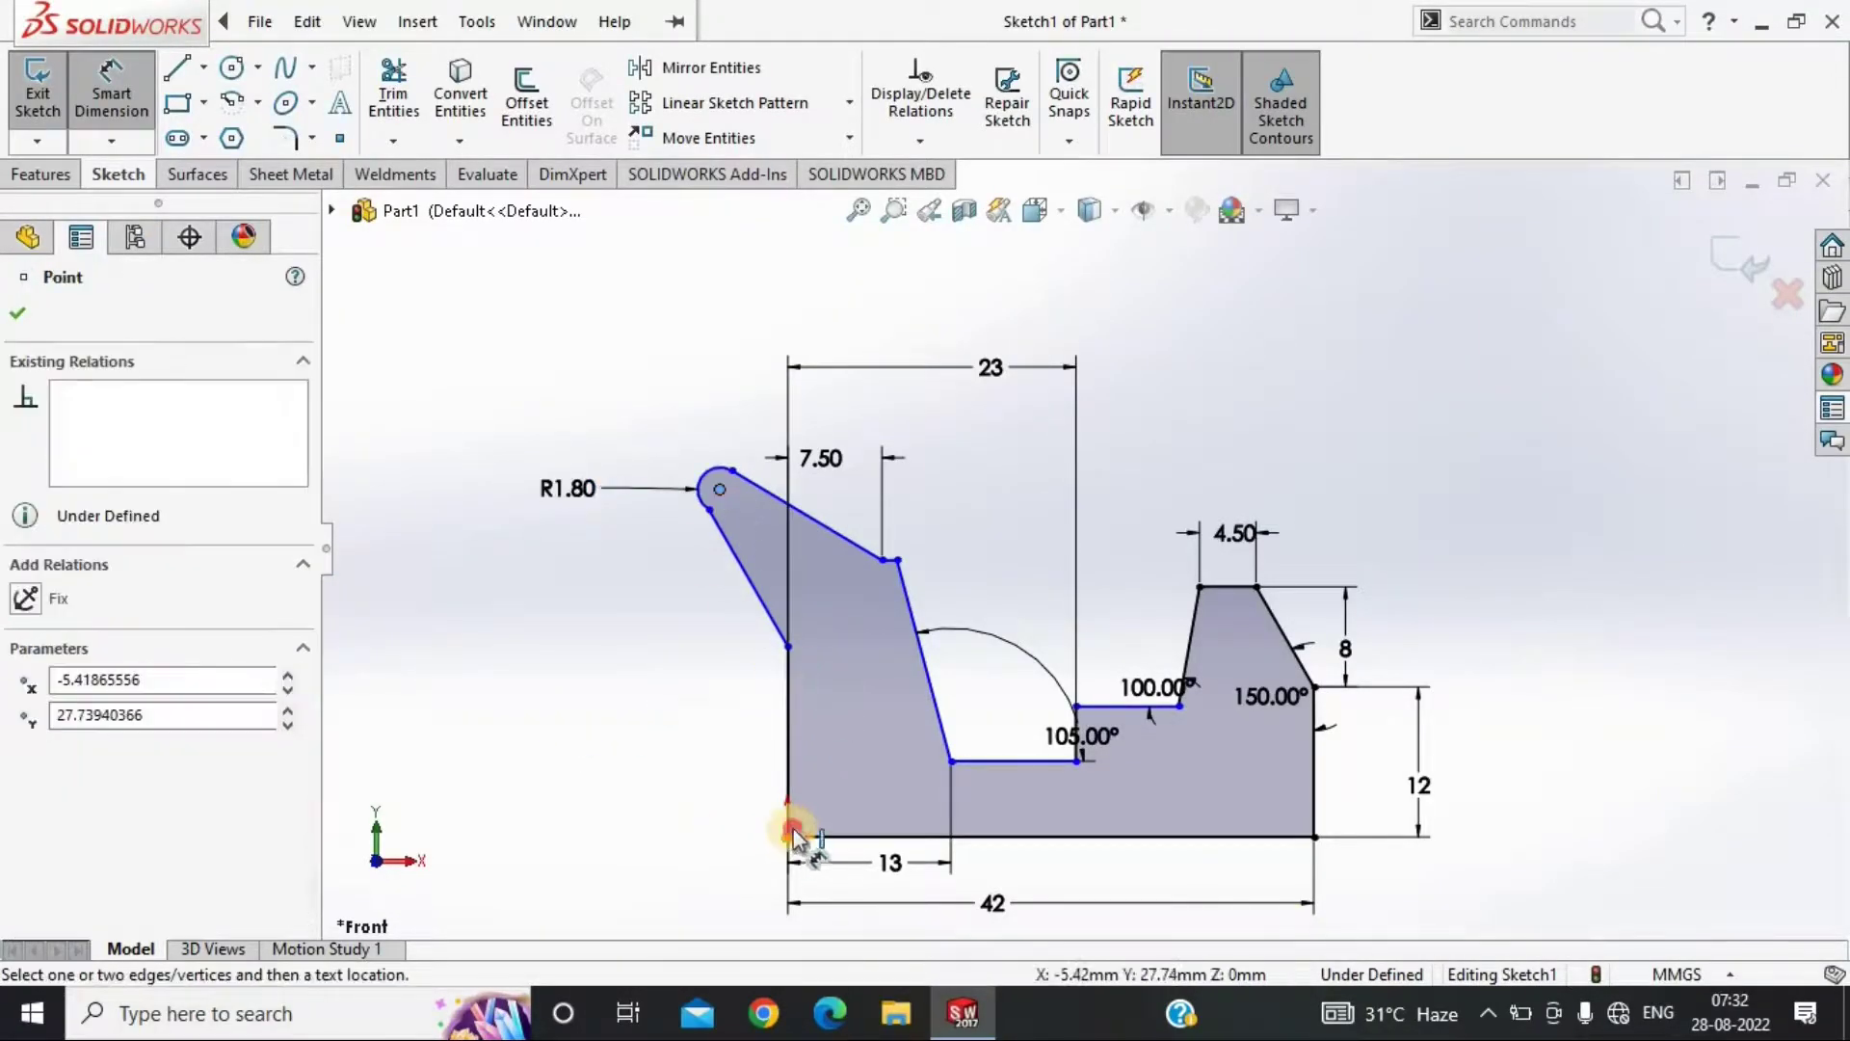
pyautogui.click(719, 489)
pyautogui.click(534, 771)
pyautogui.write('19')
pyautogui.press('Return')
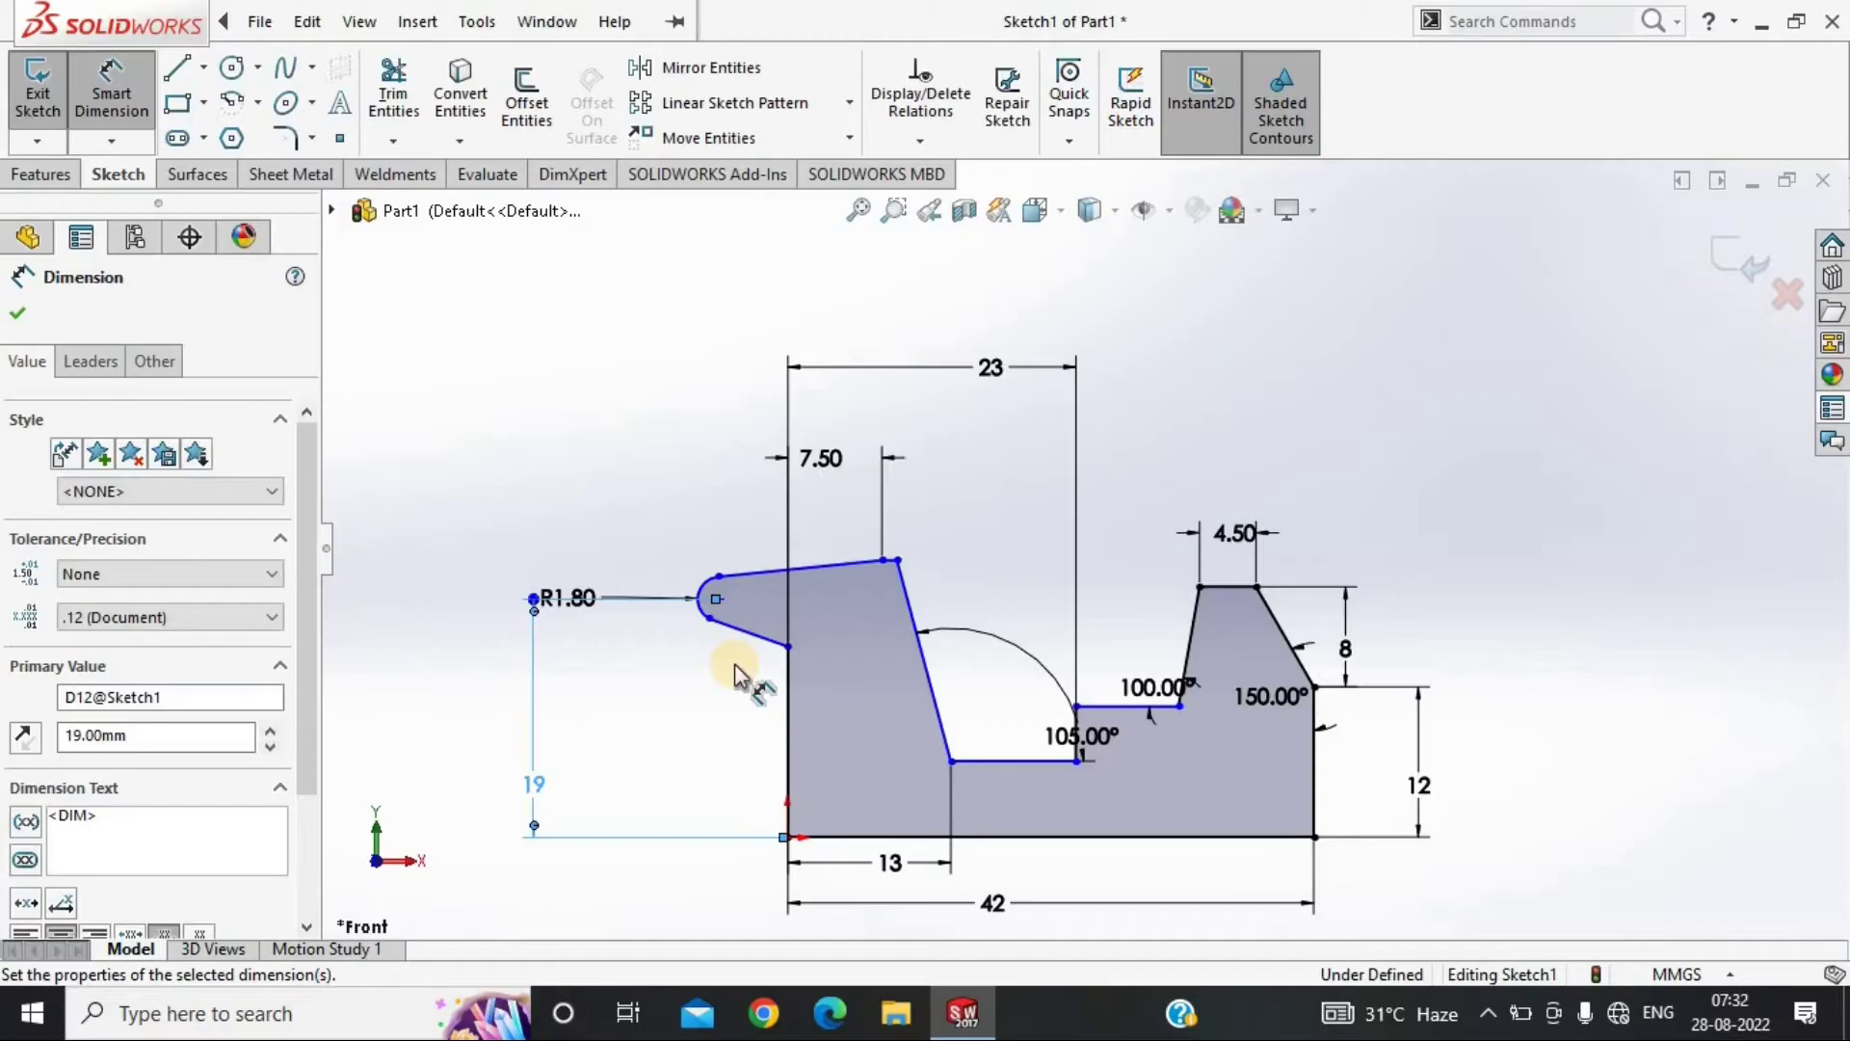
pyautogui.click(883, 562)
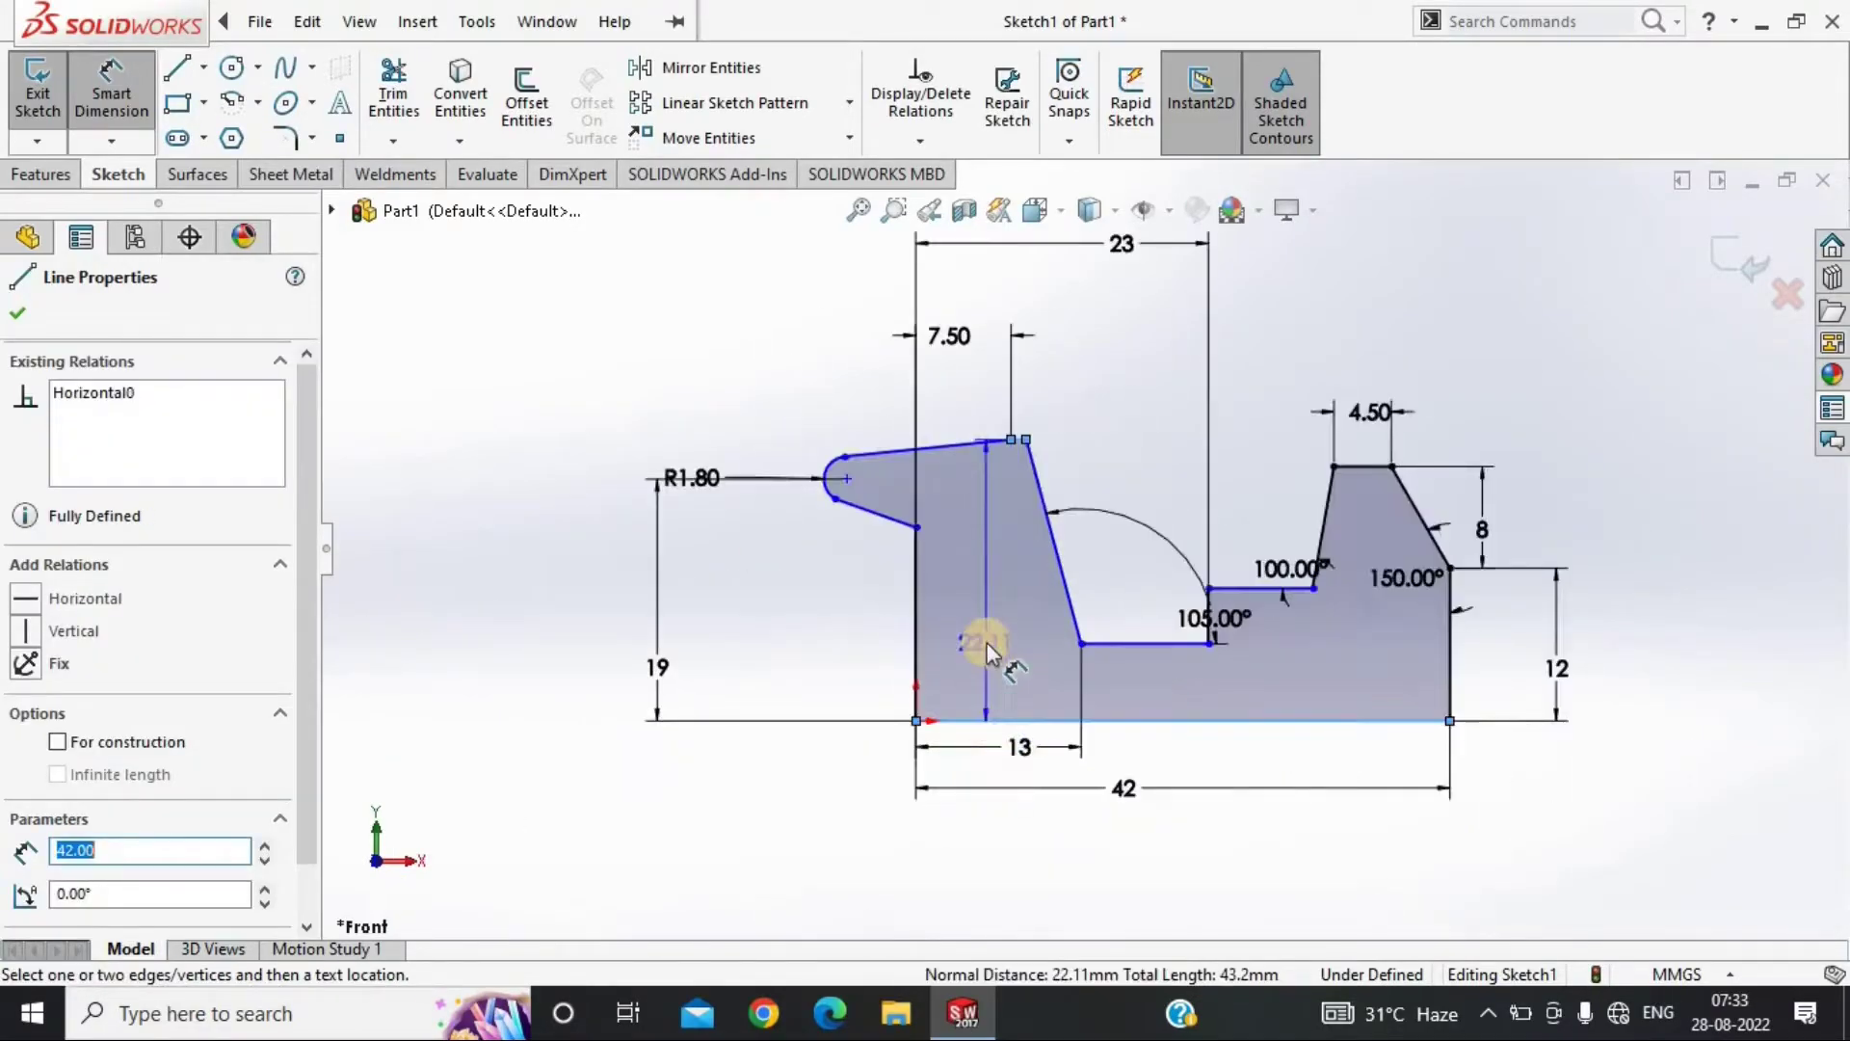
# Add a 13 mm vertical height dimension on the left of the profile
pyautogui.click(761, 728)
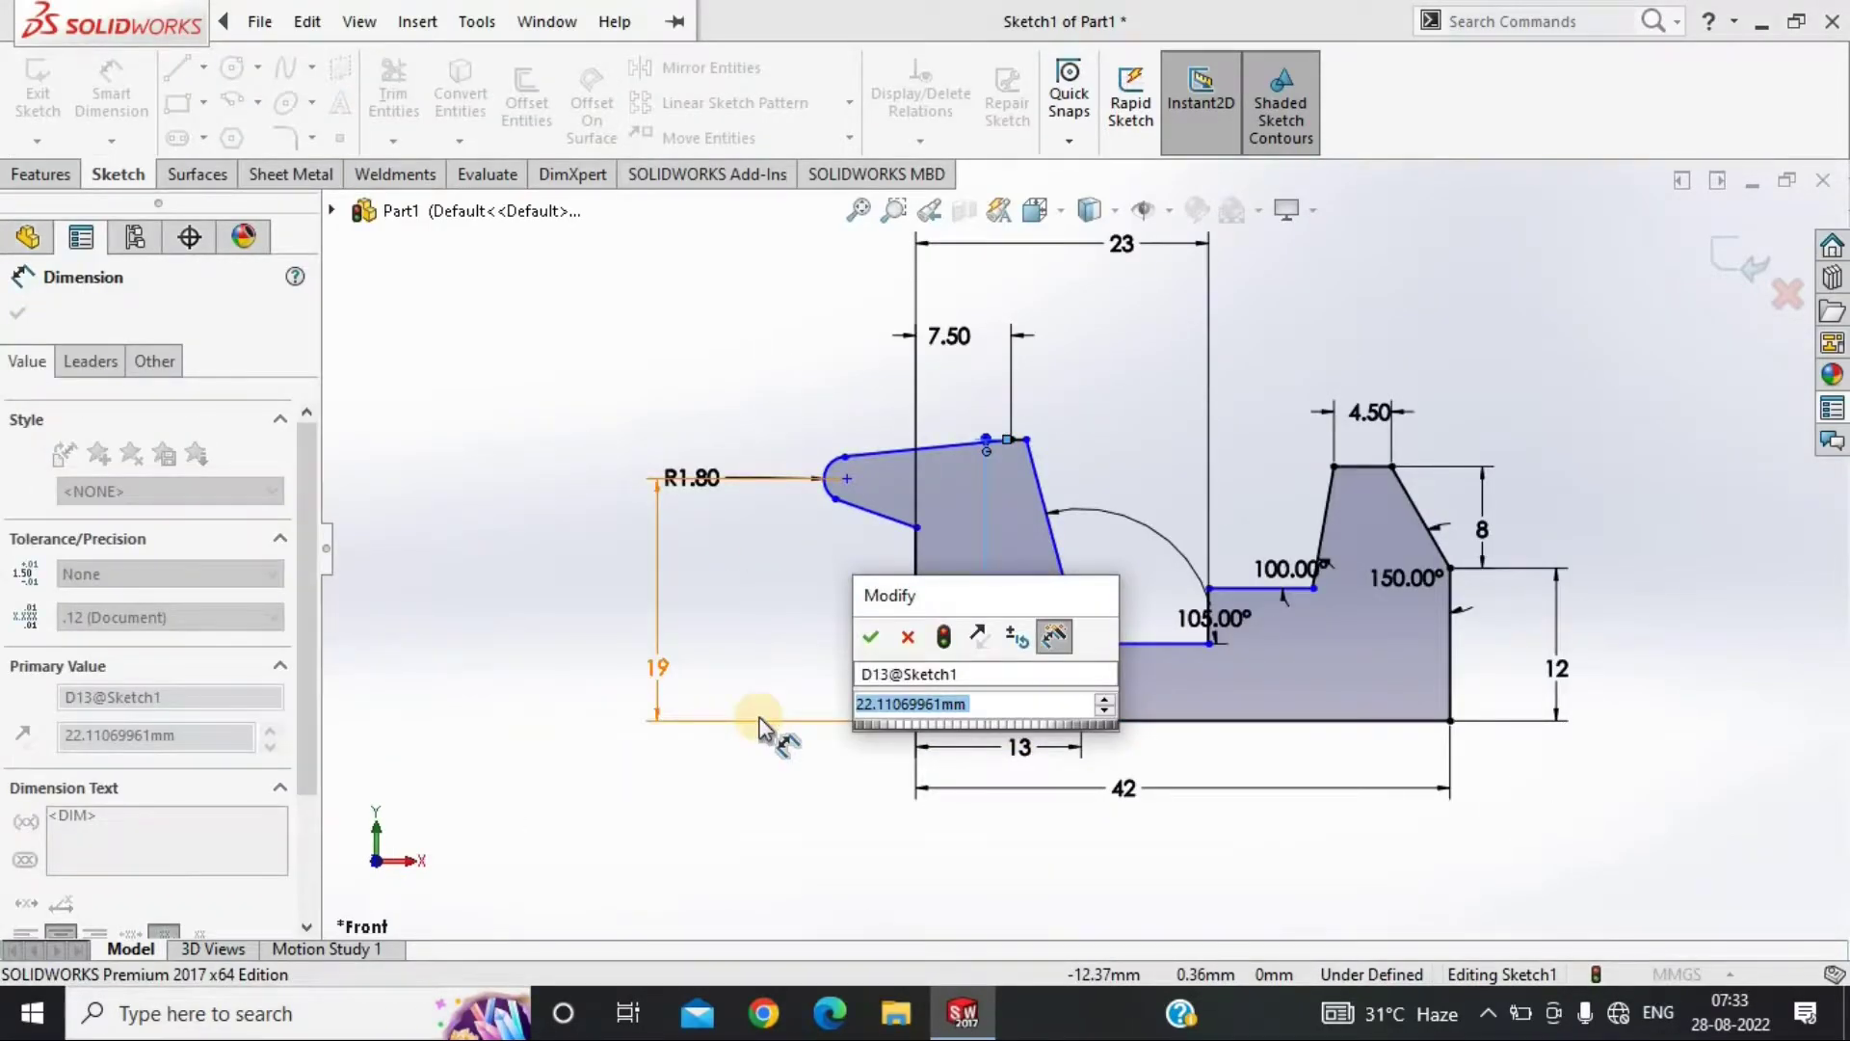
pyautogui.write('15')
pyautogui.press('Return')
pyautogui.click(859, 638)
pyautogui.write('13')
pyautogui.press('Return')
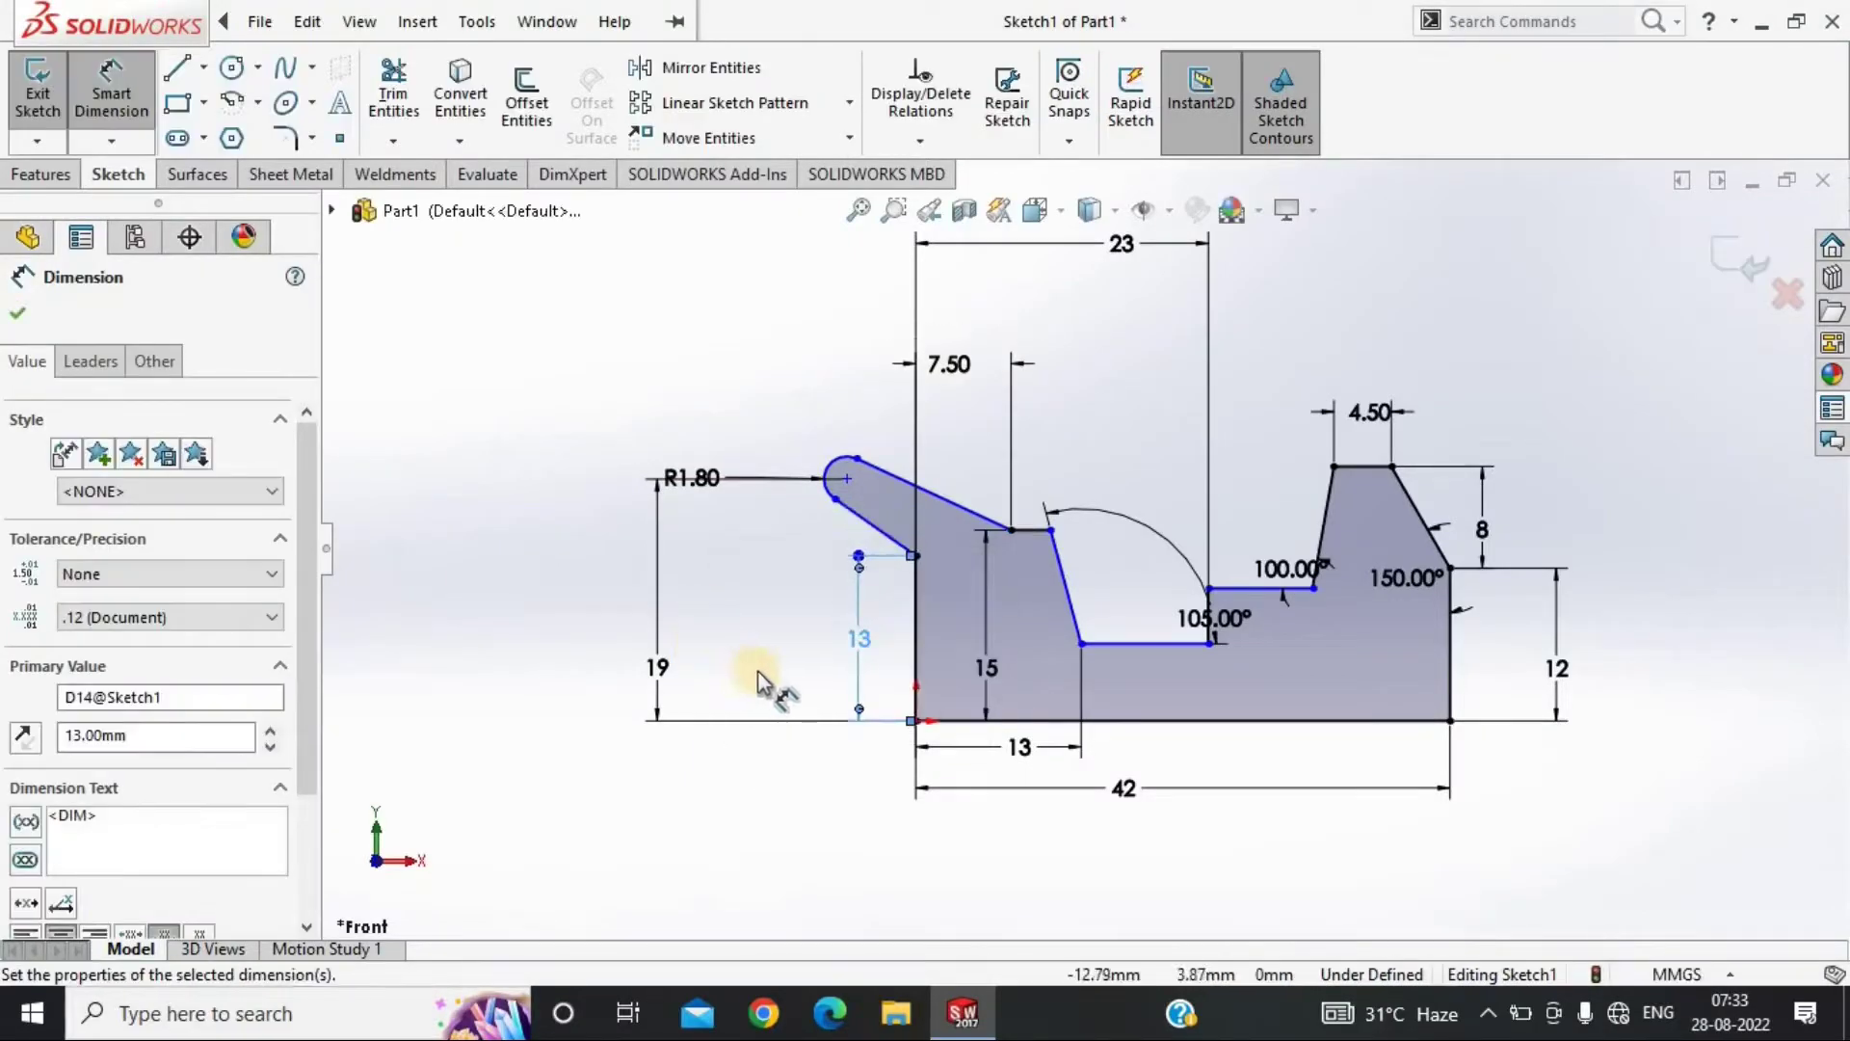
# Dimension the end arc's centre 3.50 mm from the vertical line
pyautogui.click(843, 501)
pyautogui.click(913, 520)
pyautogui.click(896, 402)
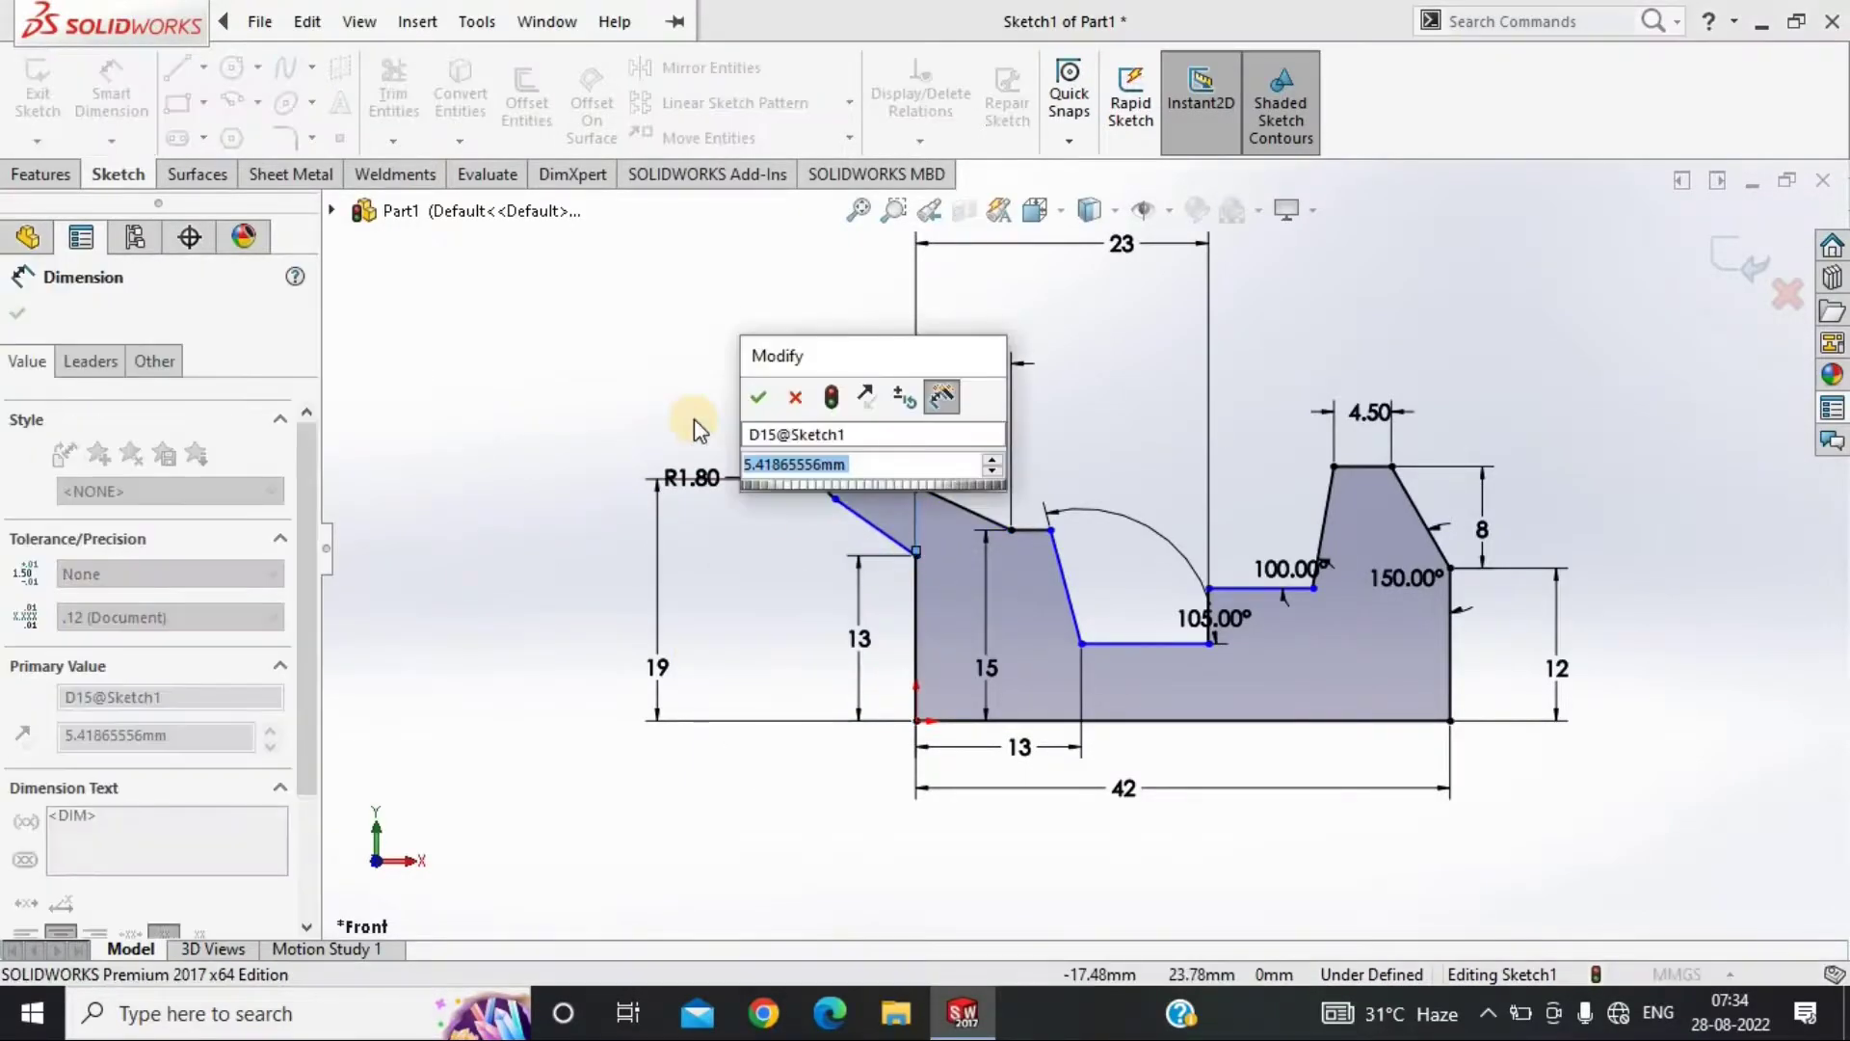
pyautogui.write('3.5')
pyautogui.press('Return')
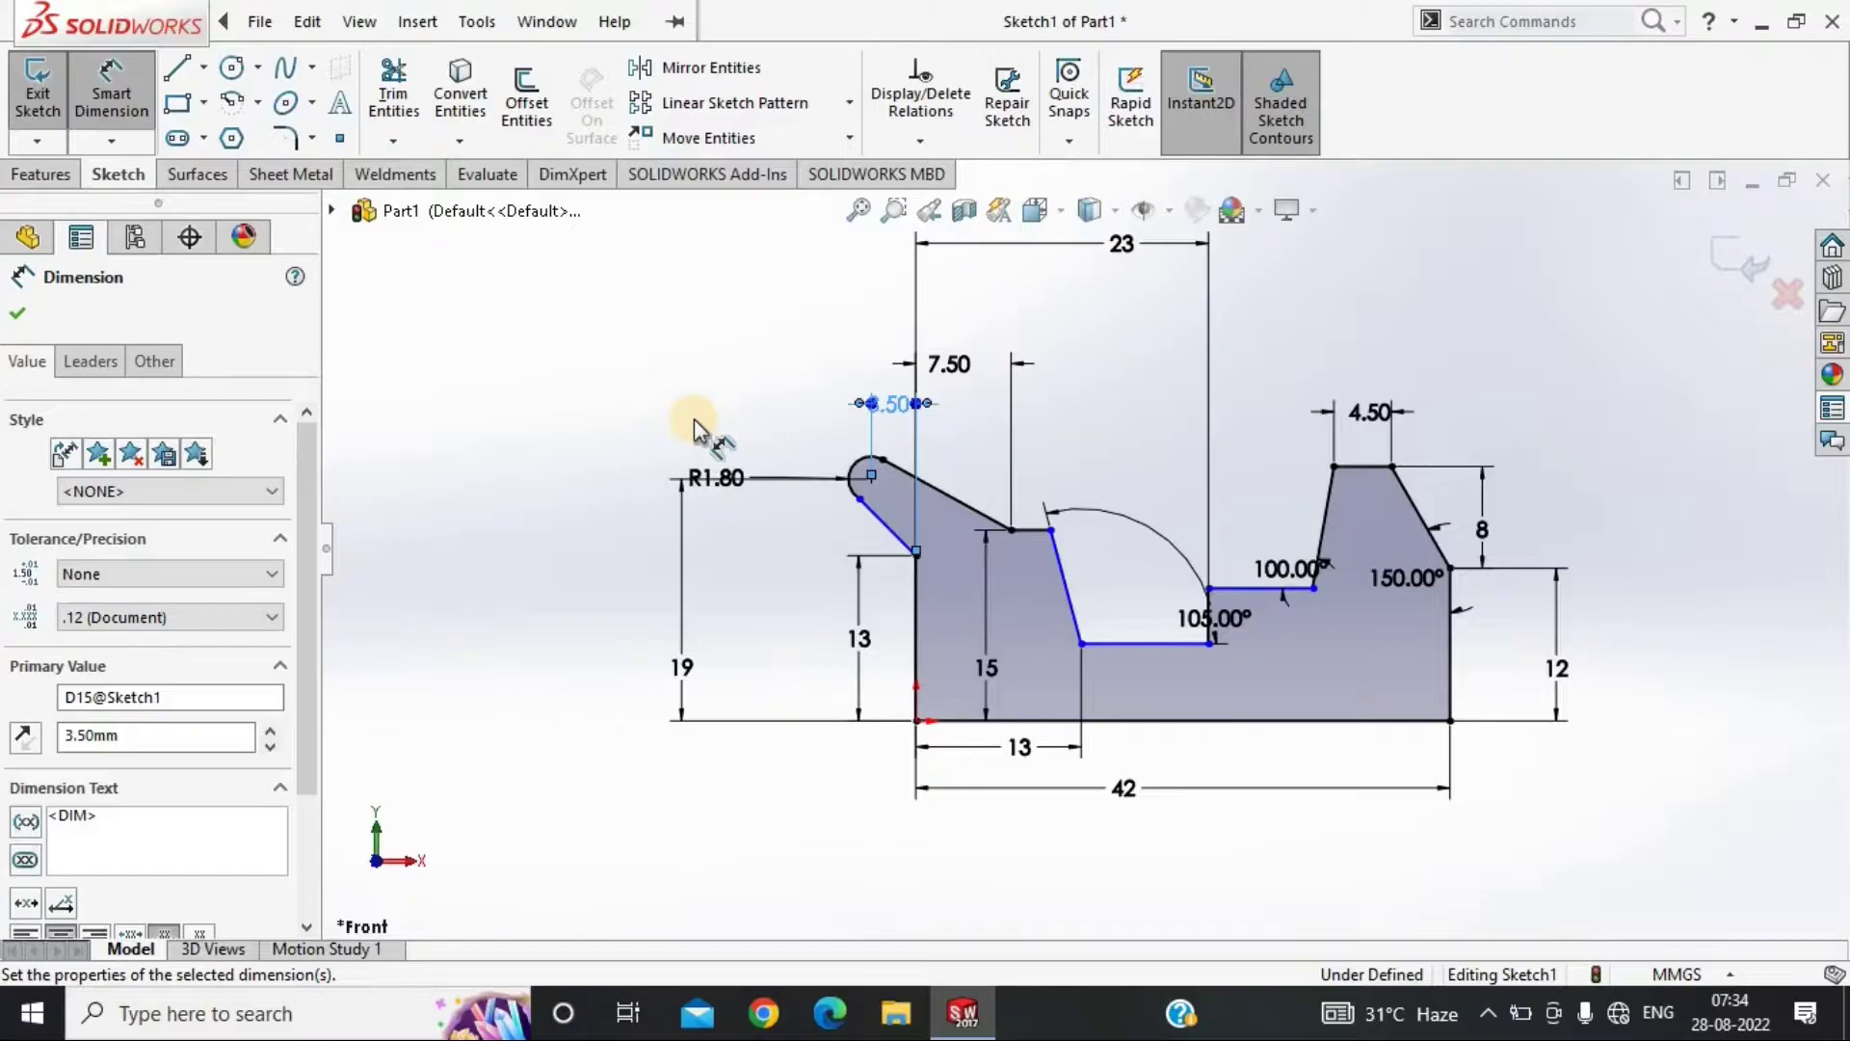
pyautogui.scroll(-3, 932, 610)
pyautogui.press('Escape')
# Make the rounded end arc tangent to the slanted line
pyautogui.click(776, 306)
pyautogui.keyDown('ctrl'); pyautogui.click(963, 371); pyautogui.keyUp('ctrl')
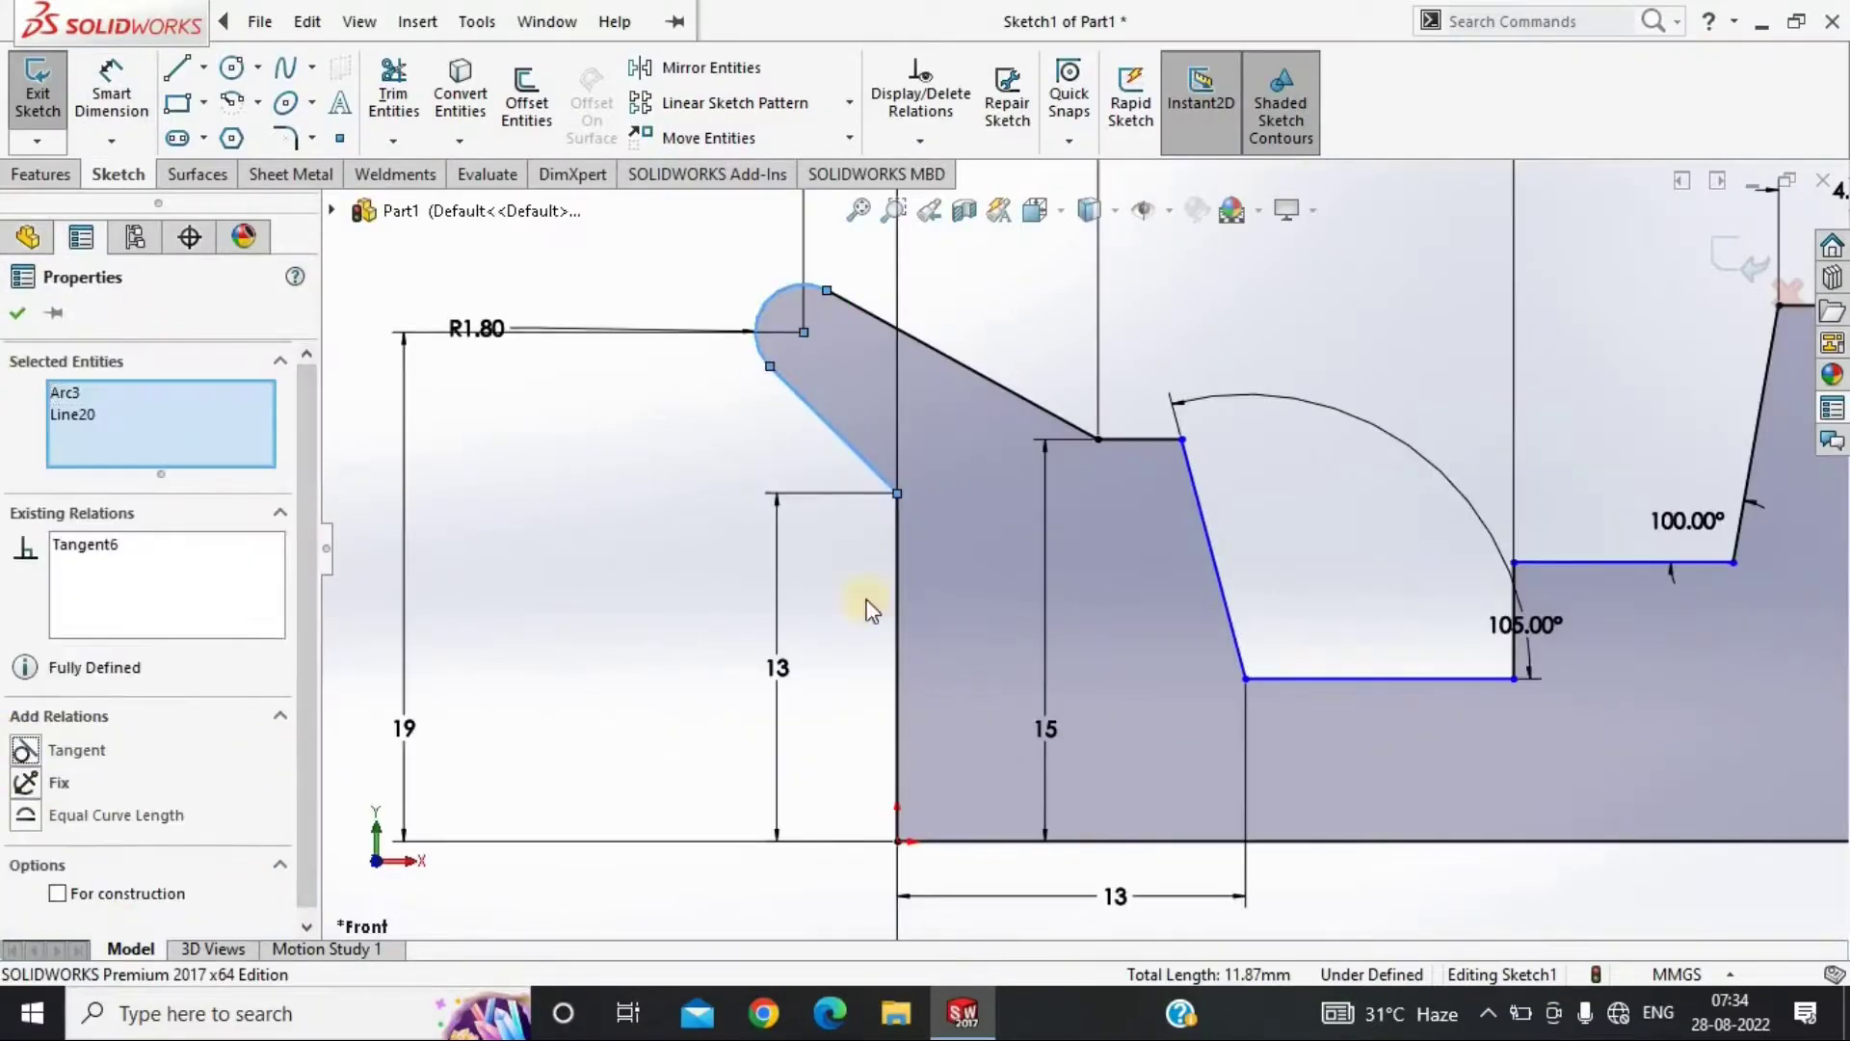
pyautogui.click(23, 756)
pyautogui.press('f')
pyautogui.click(1495, 881)
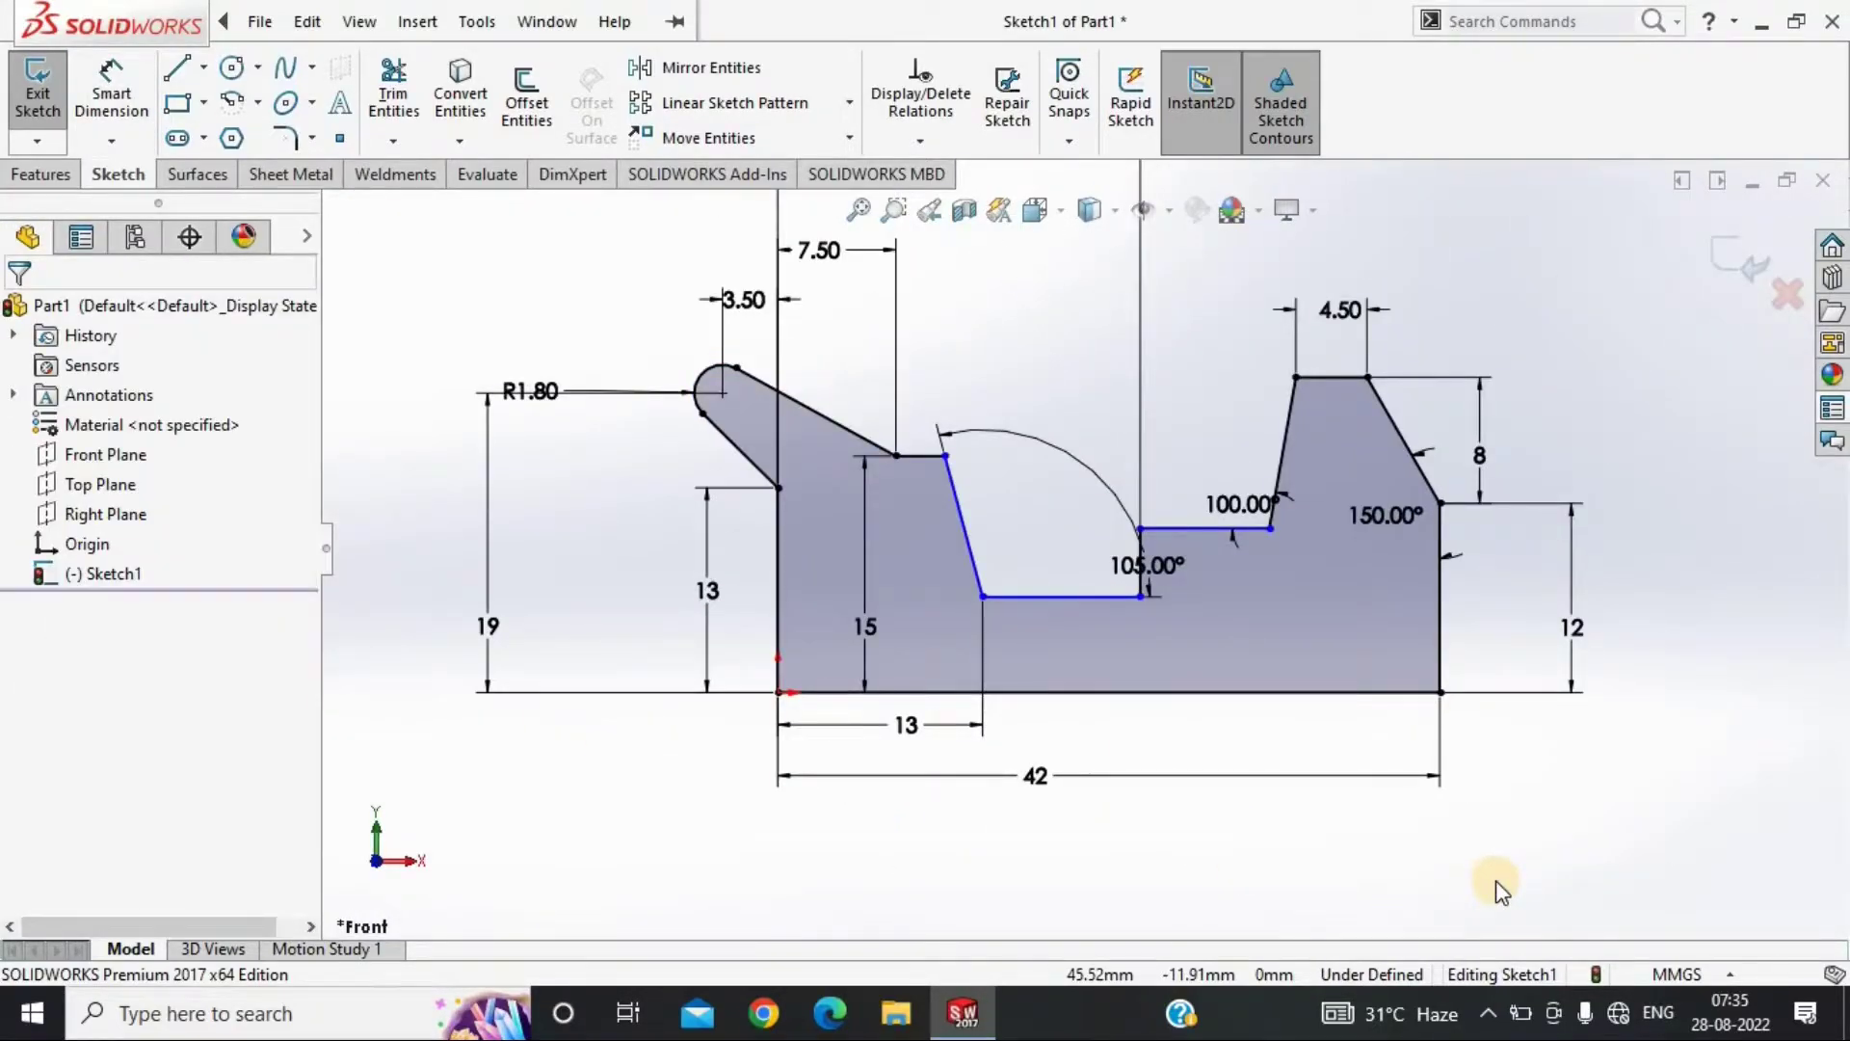
# Set a 6 mm vertical dimension between the profile's bottom line and the lower slot line
pyautogui.press('d')
pyautogui.click(1053, 595)
pyautogui.click(1050, 692)
pyautogui.click(1049, 656)
pyautogui.write('6')
pyautogui.press('Return')
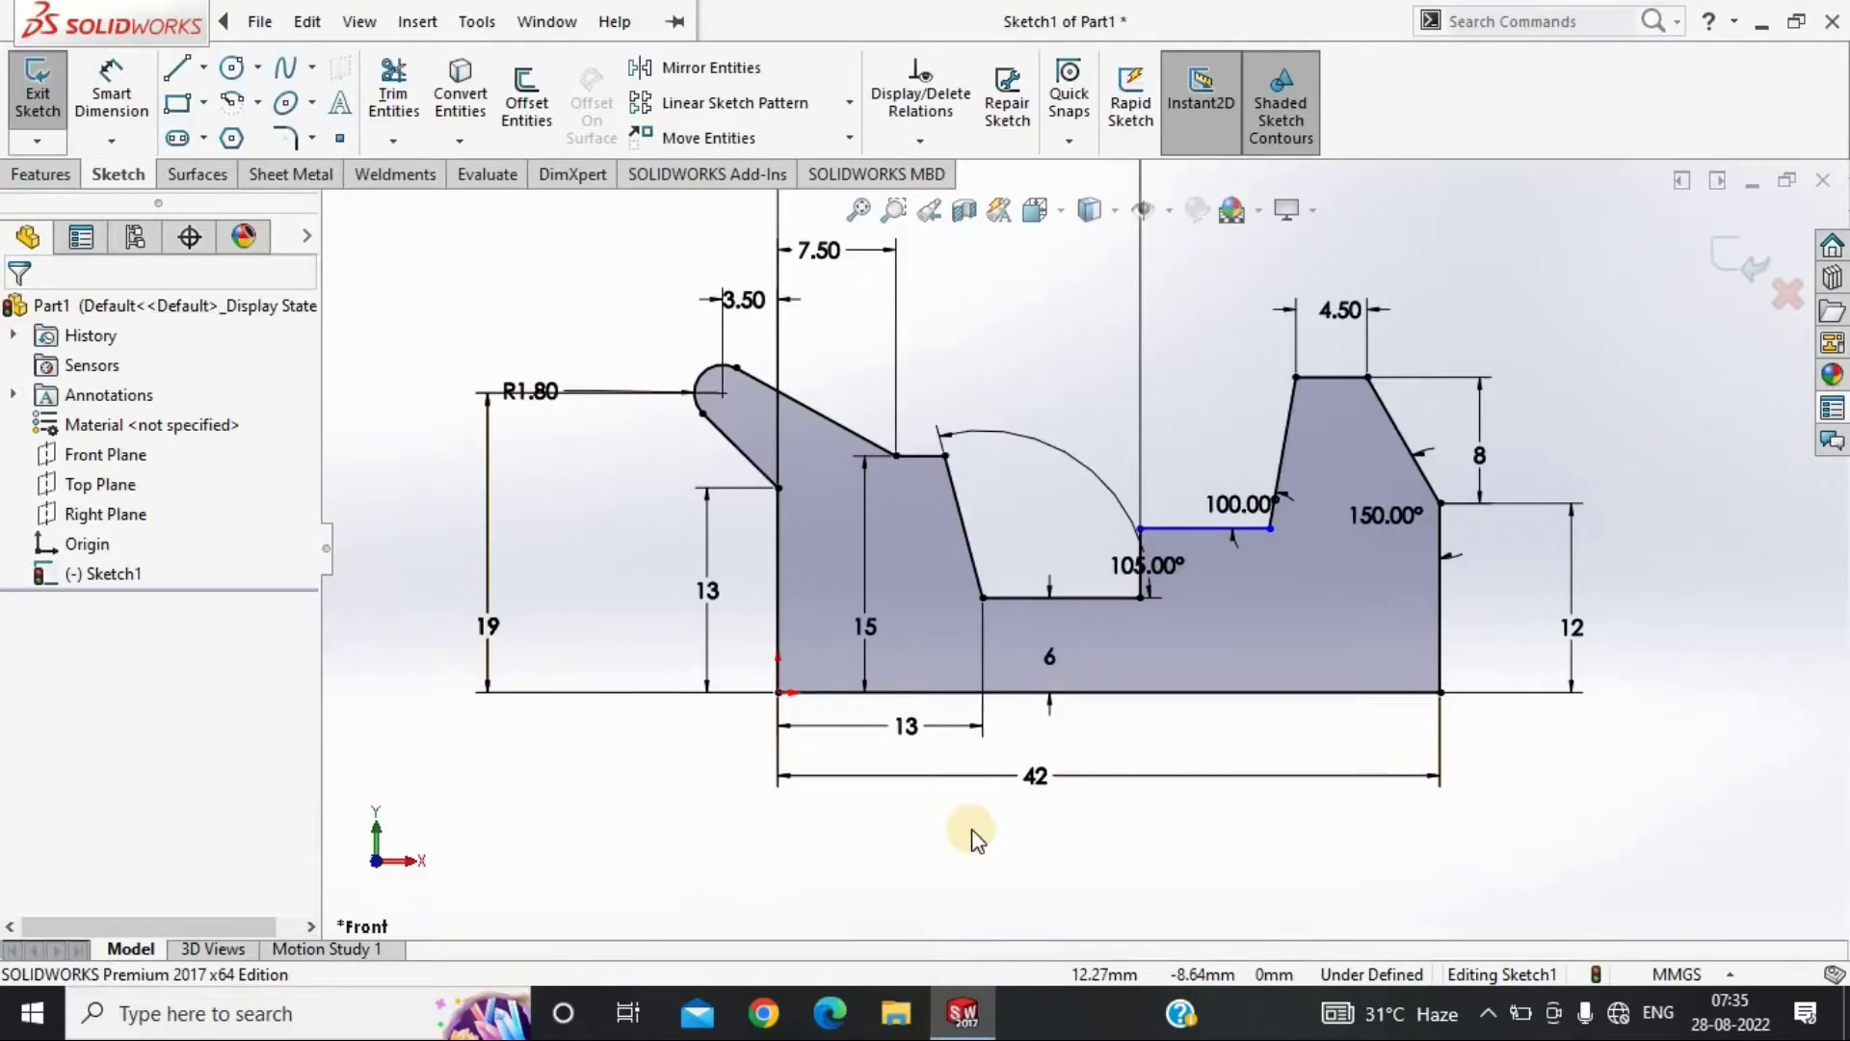
# Extrude the sketch into a 1 mm thick plate and view its front face normal
pyautogui.press('e')
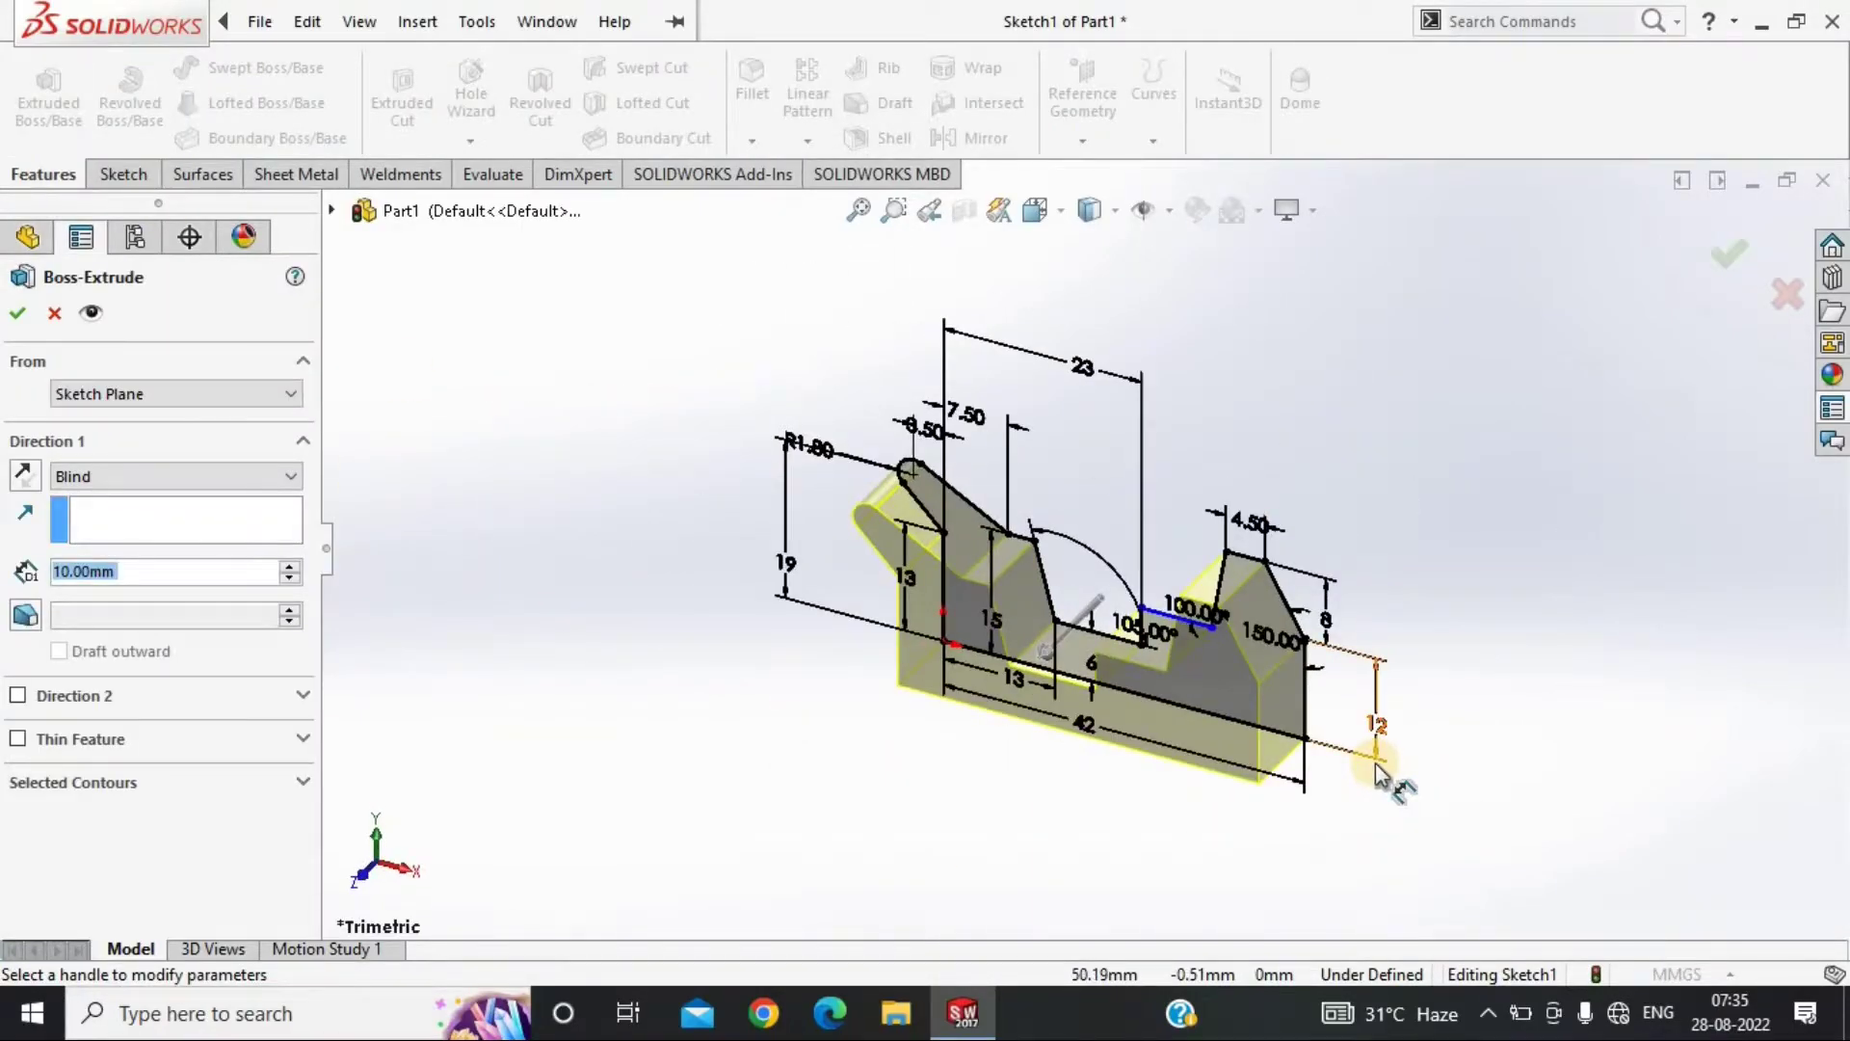
pyautogui.write('1')
pyautogui.press('Return')
pyautogui.click(1243, 675)
pyautogui.hotkey('ctrl', '8')
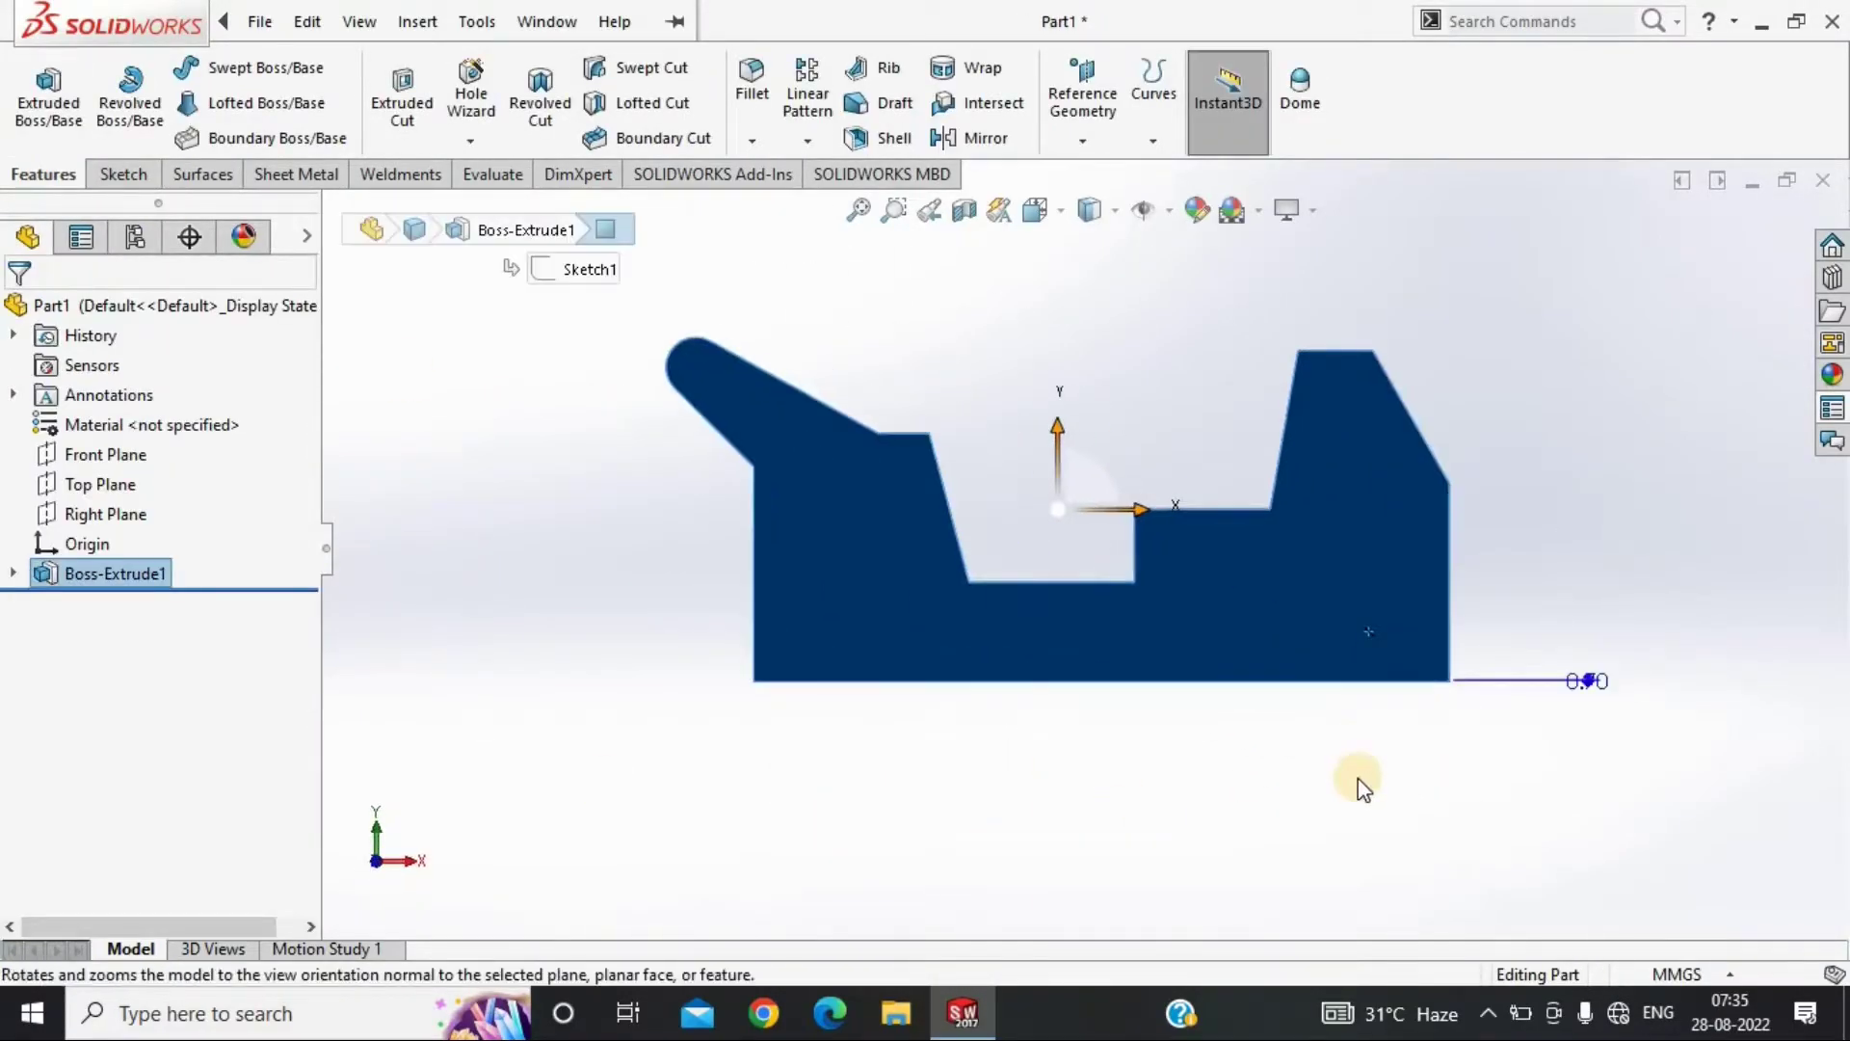
# Draw two notch rectangles along the plate's bottom edge with a 4.5 mm dimension
pyautogui.press('r')
pyautogui.moveTo(1402, 682); pyautogui.dragTo(1306, 602)
pyautogui.click(932, 682)
pyautogui.click(841, 613)
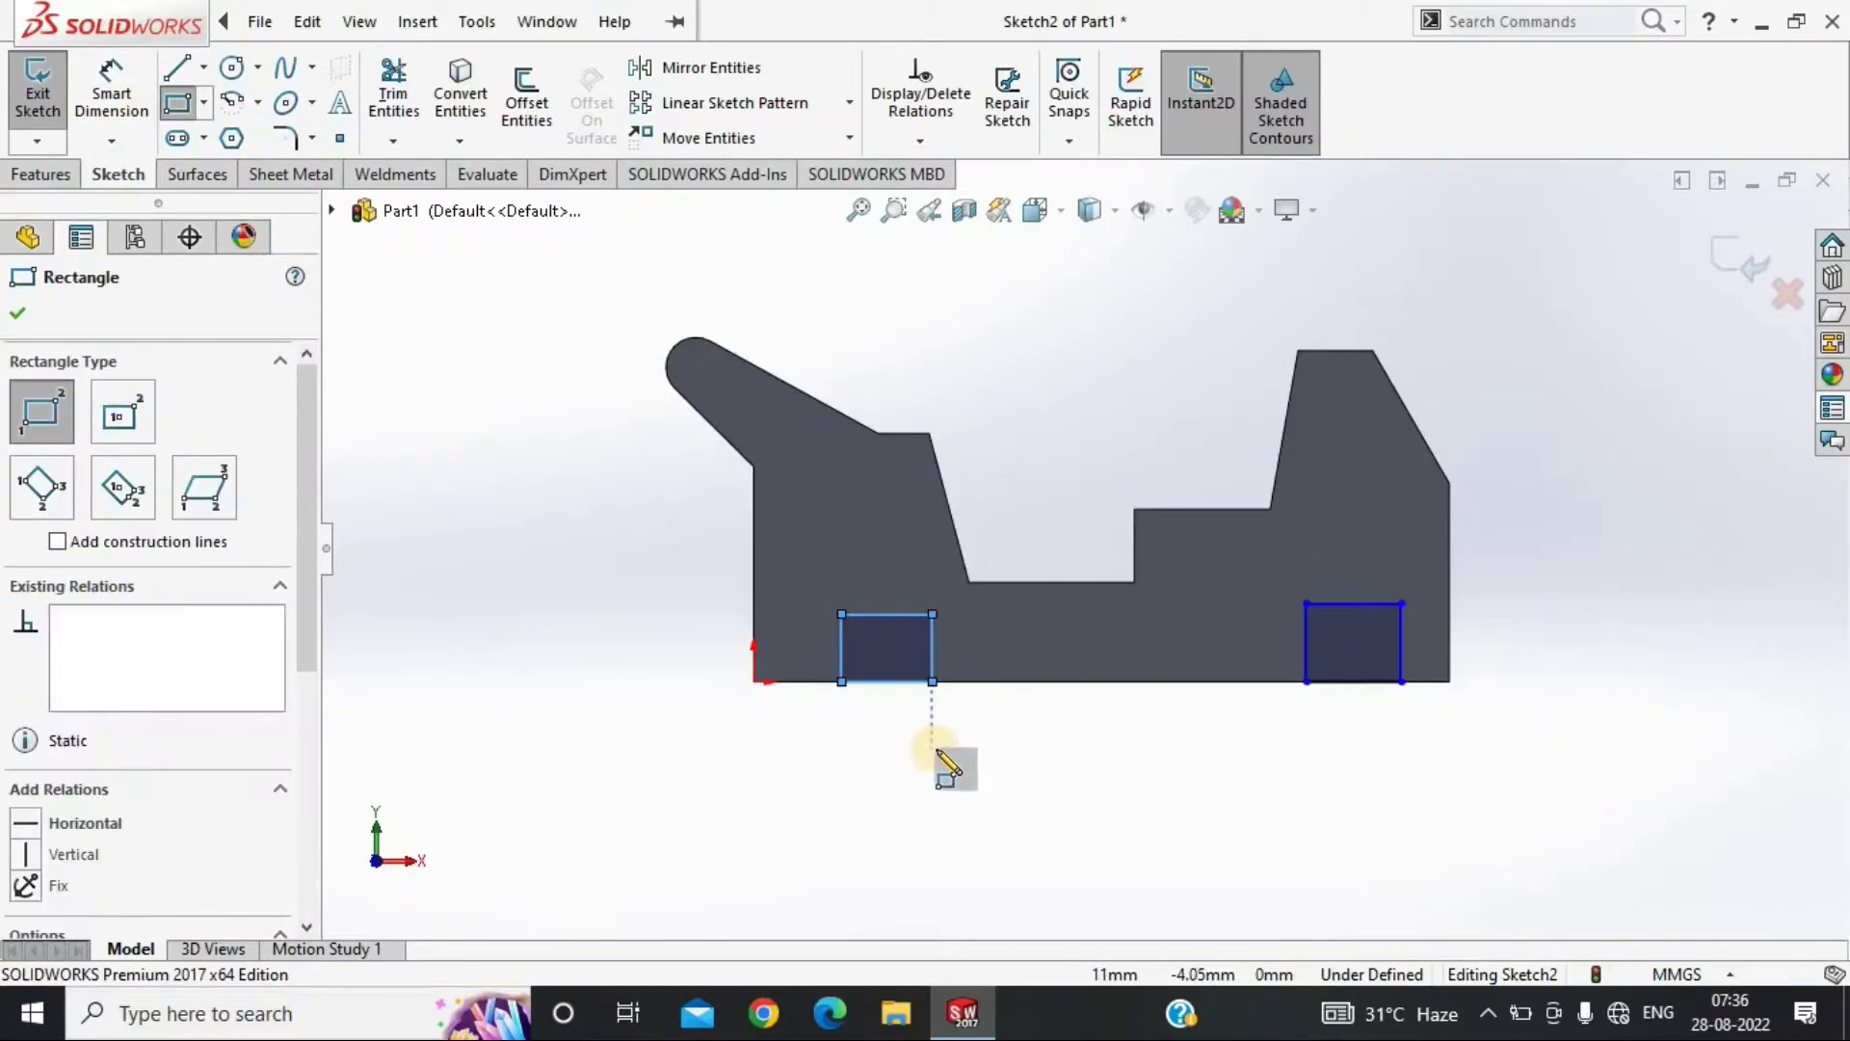
pyautogui.click(1401, 661)
pyautogui.click(1407, 729)
pyautogui.write('4.5')
pyautogui.press('Return')
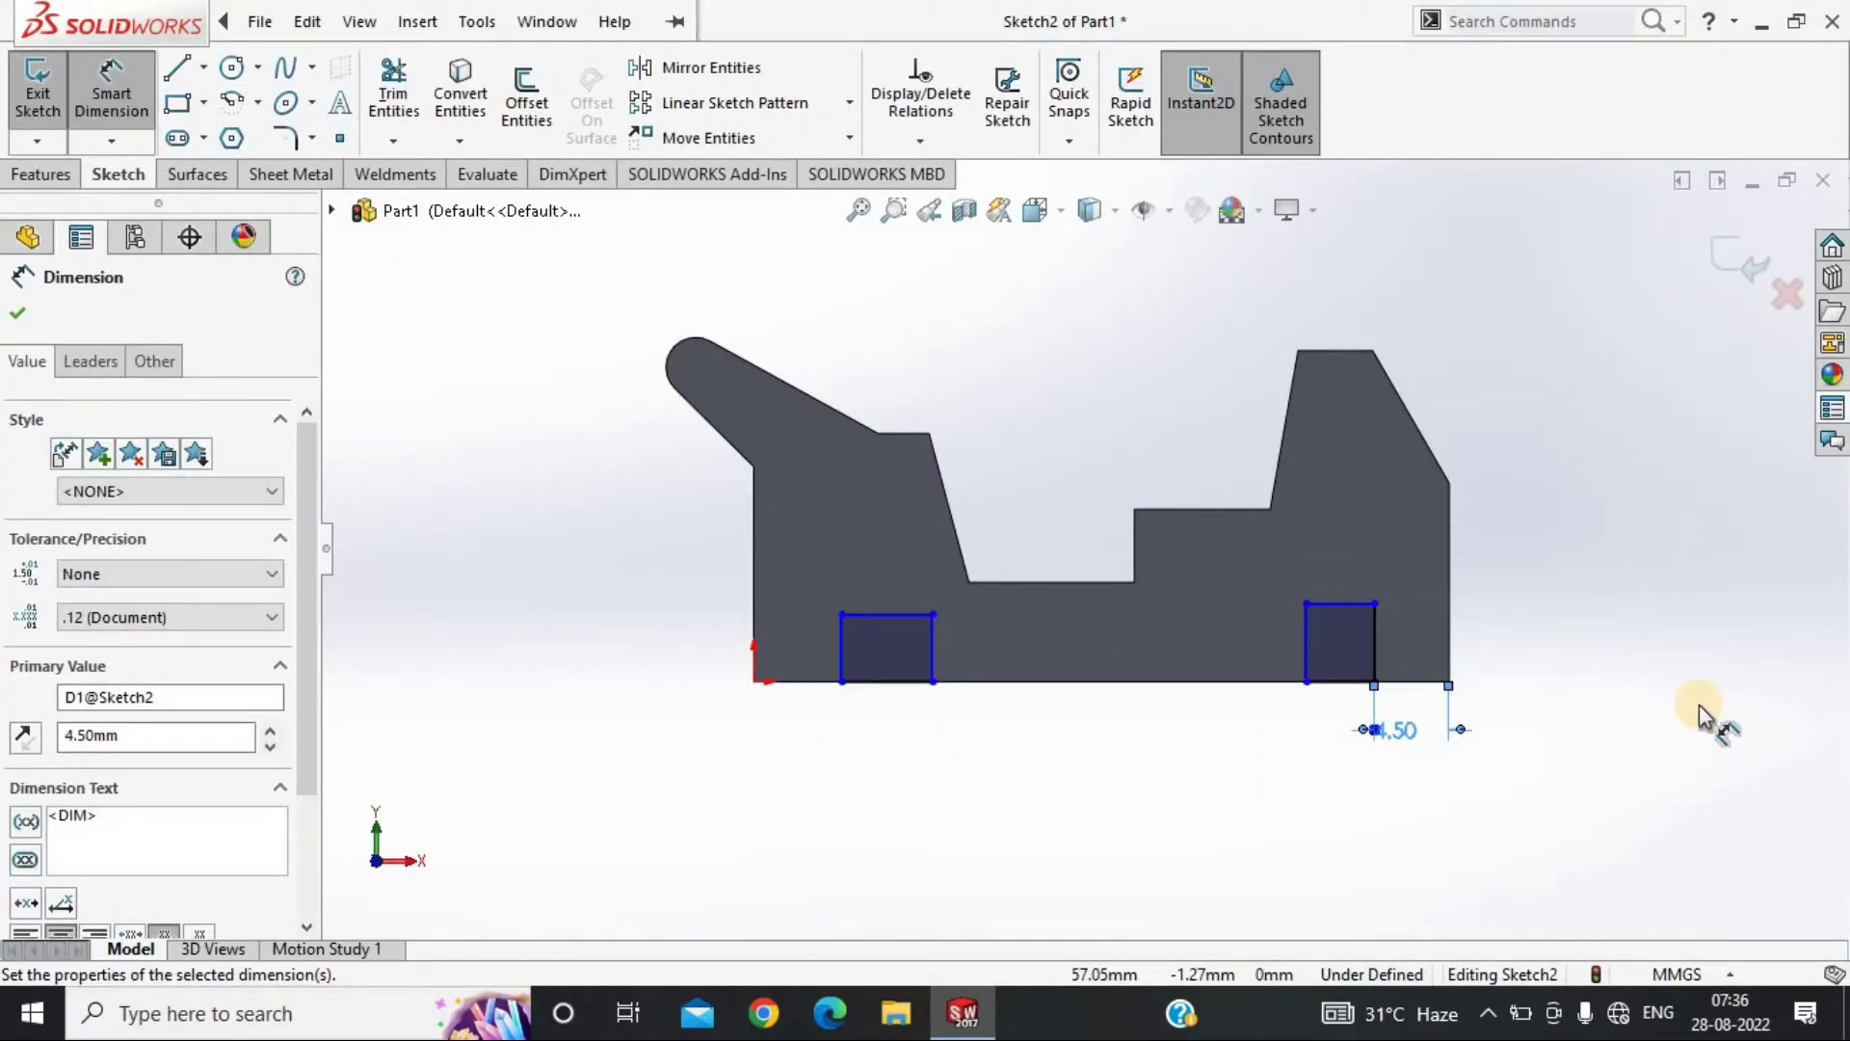
# Give the notches a 4 mm height and a 4 mm offset from the plate's left edge
pyautogui.click(1376, 644)
pyautogui.write('4')
pyautogui.press('Return')
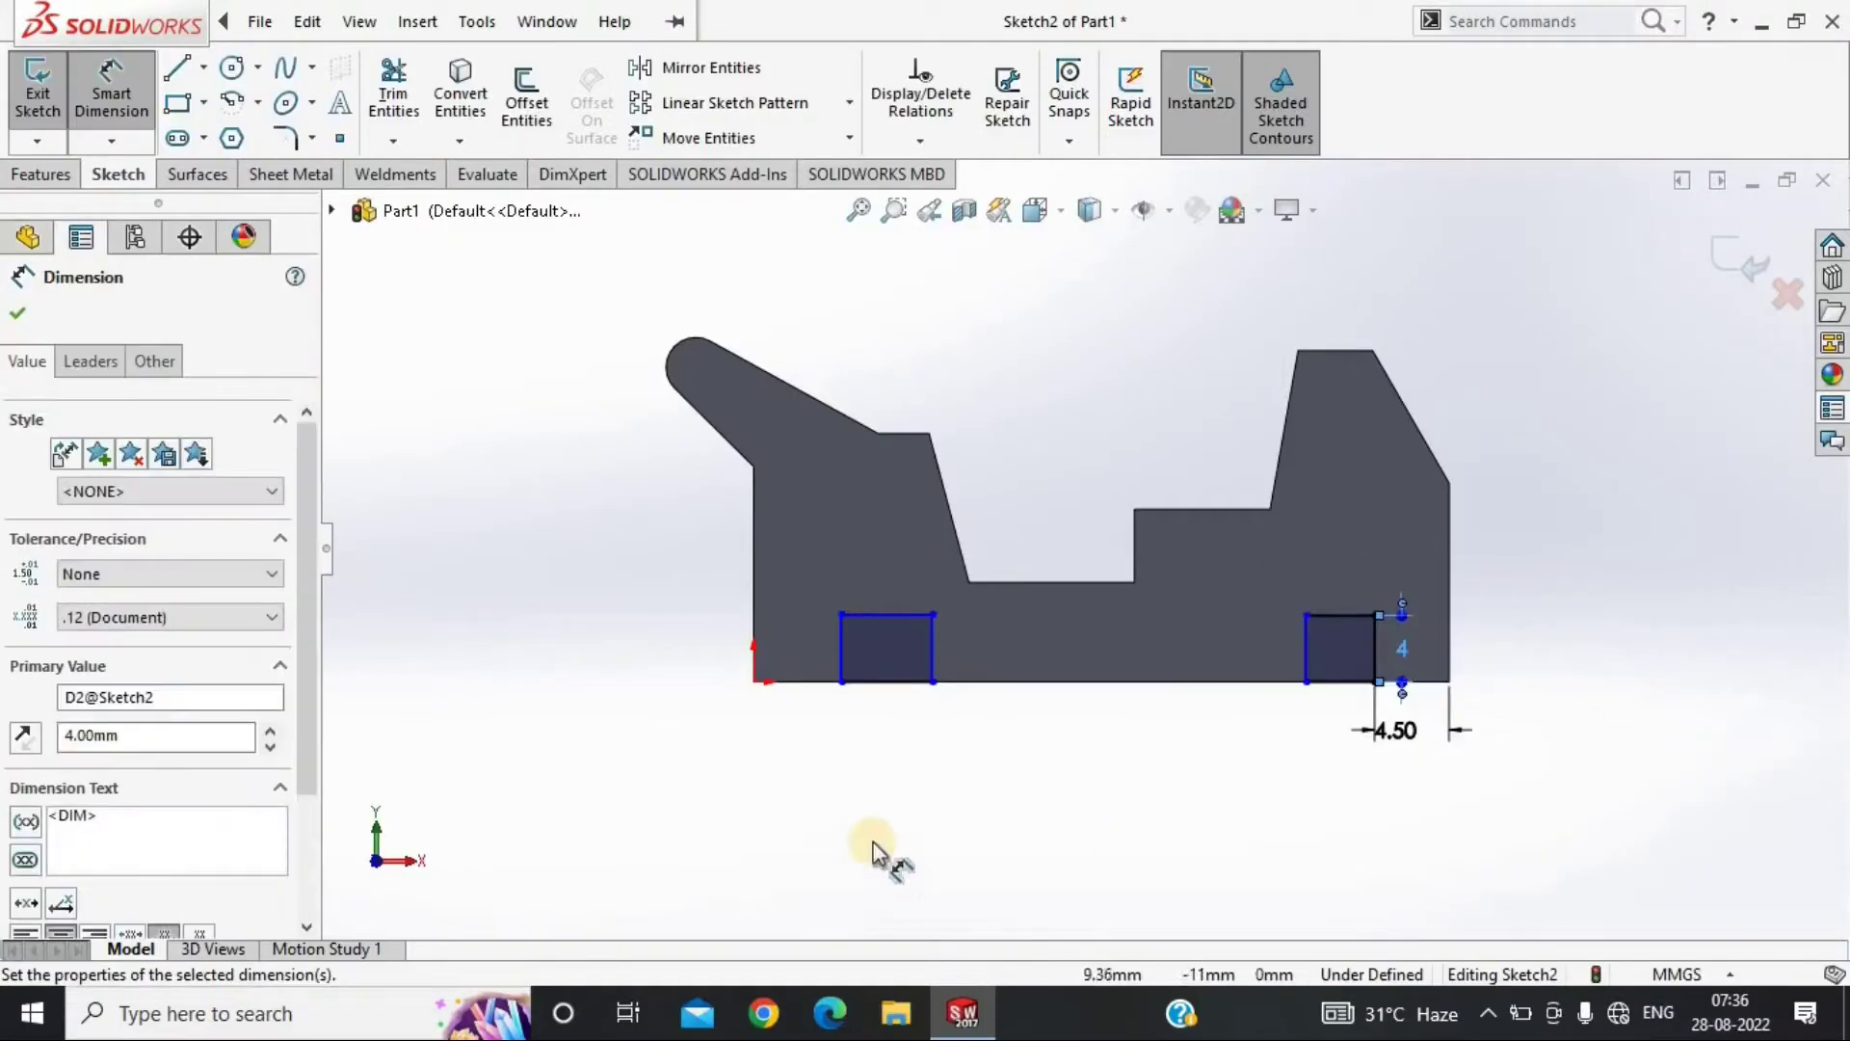
pyautogui.click(761, 686)
pyautogui.click(838, 718)
pyautogui.write('4')
pyautogui.press('Return')
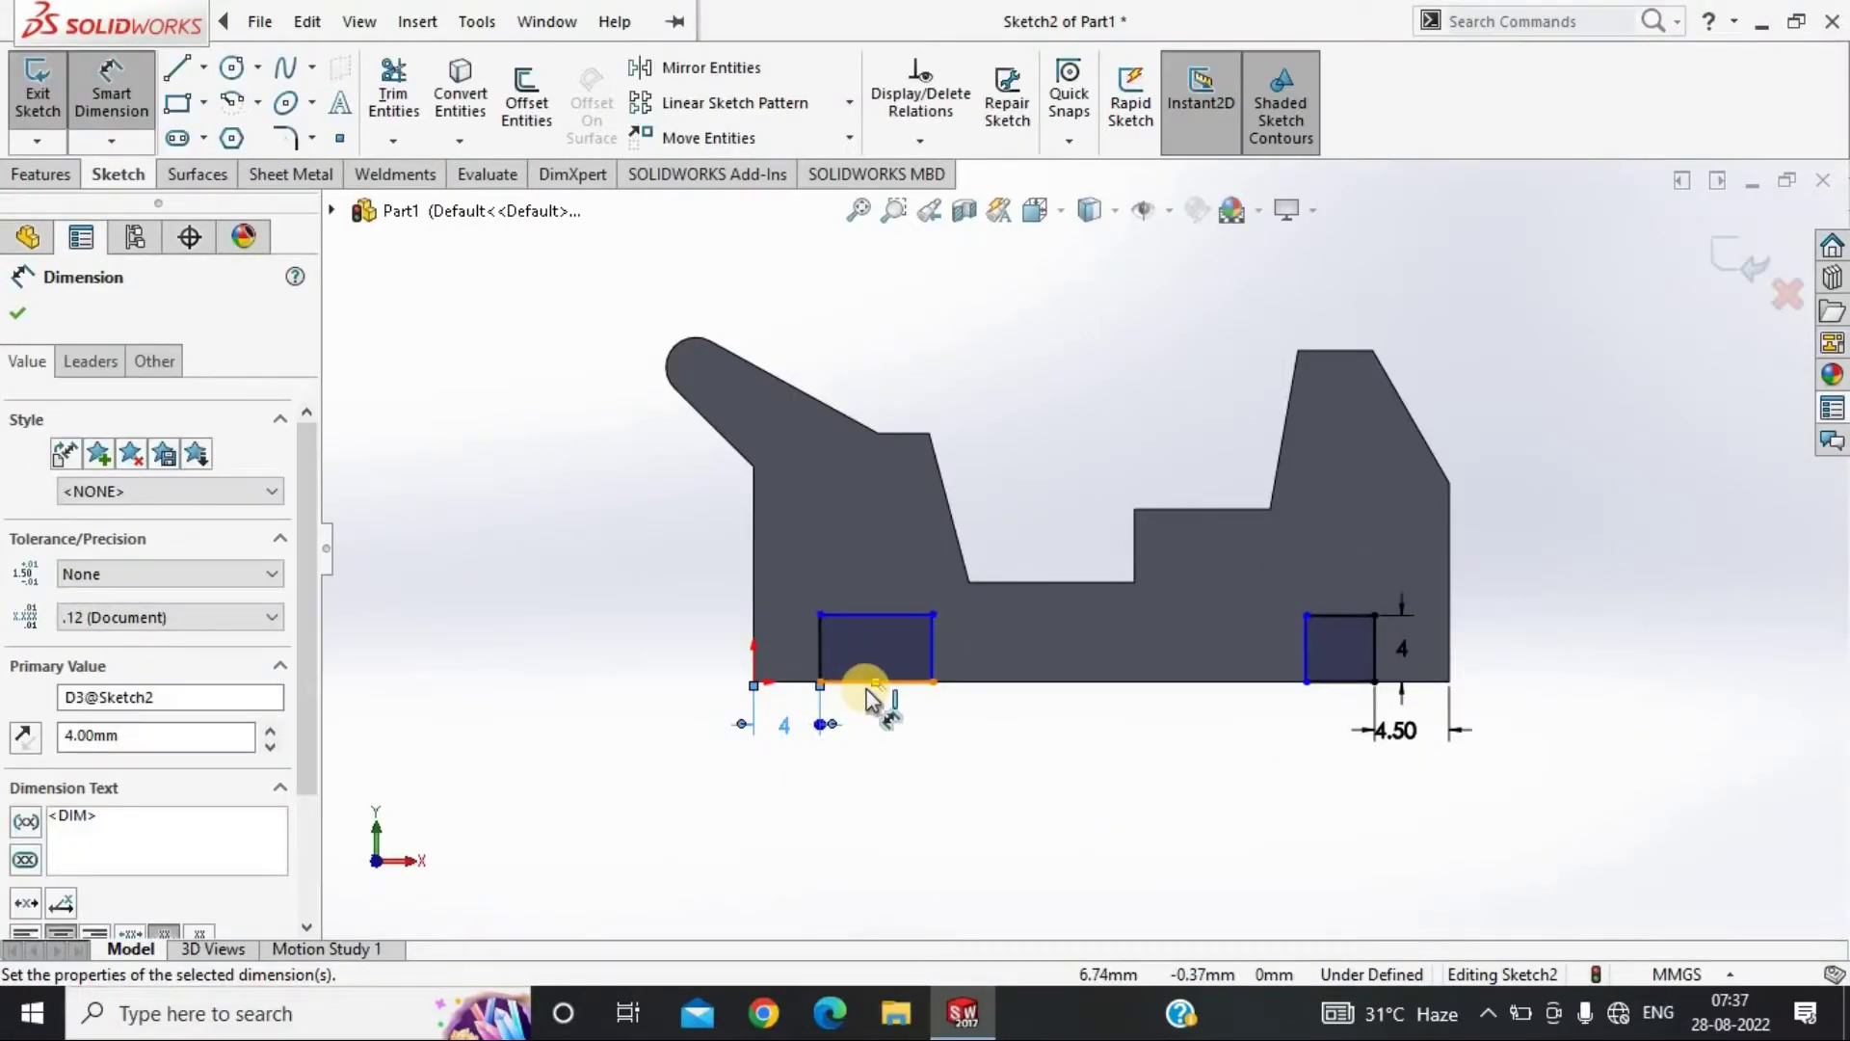
pyautogui.press('Escape')
# Make the left and right notch rectangles equal in size
pyautogui.click(831, 640)
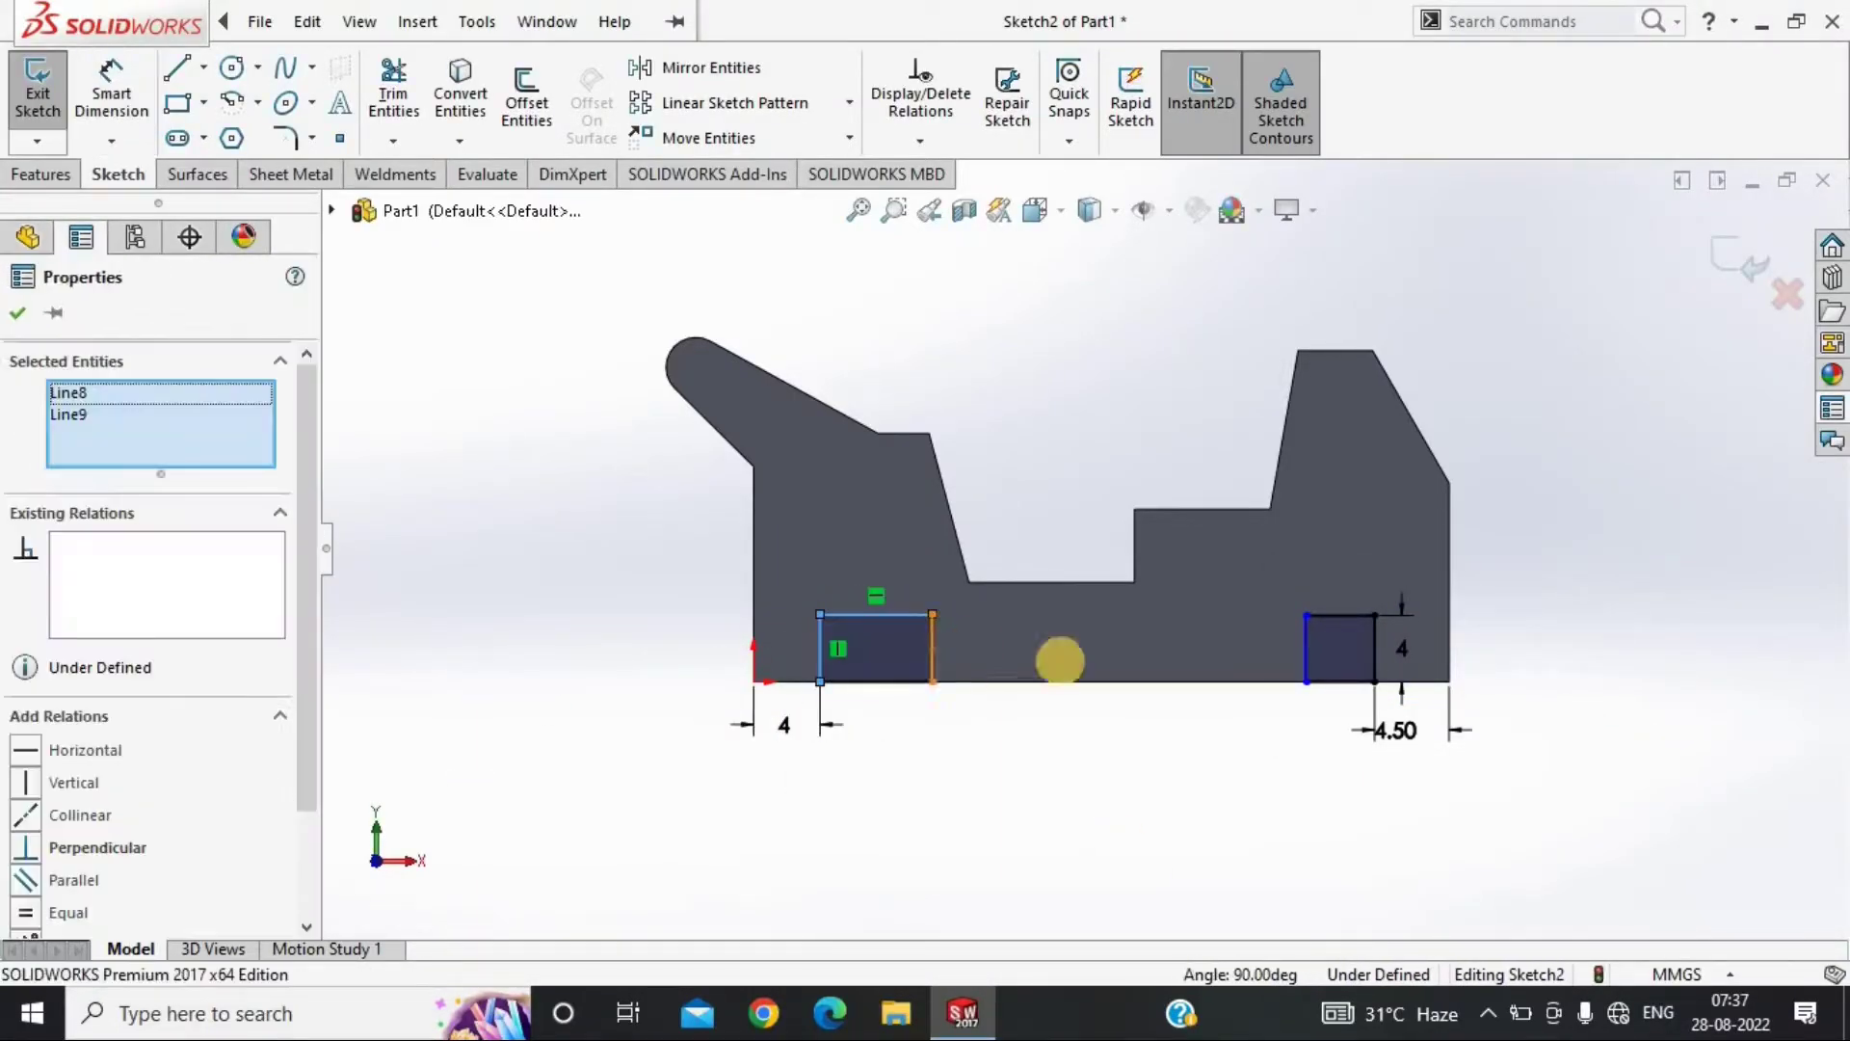
pyautogui.keyDown('ctrl'); pyautogui.click(1307, 647); pyautogui.keyUp('ctrl')
pyautogui.click(157, 852)
pyautogui.click(1054, 805)
pyautogui.moveTo(1055, 805); pyautogui.dragTo(1118, 675, button='right')
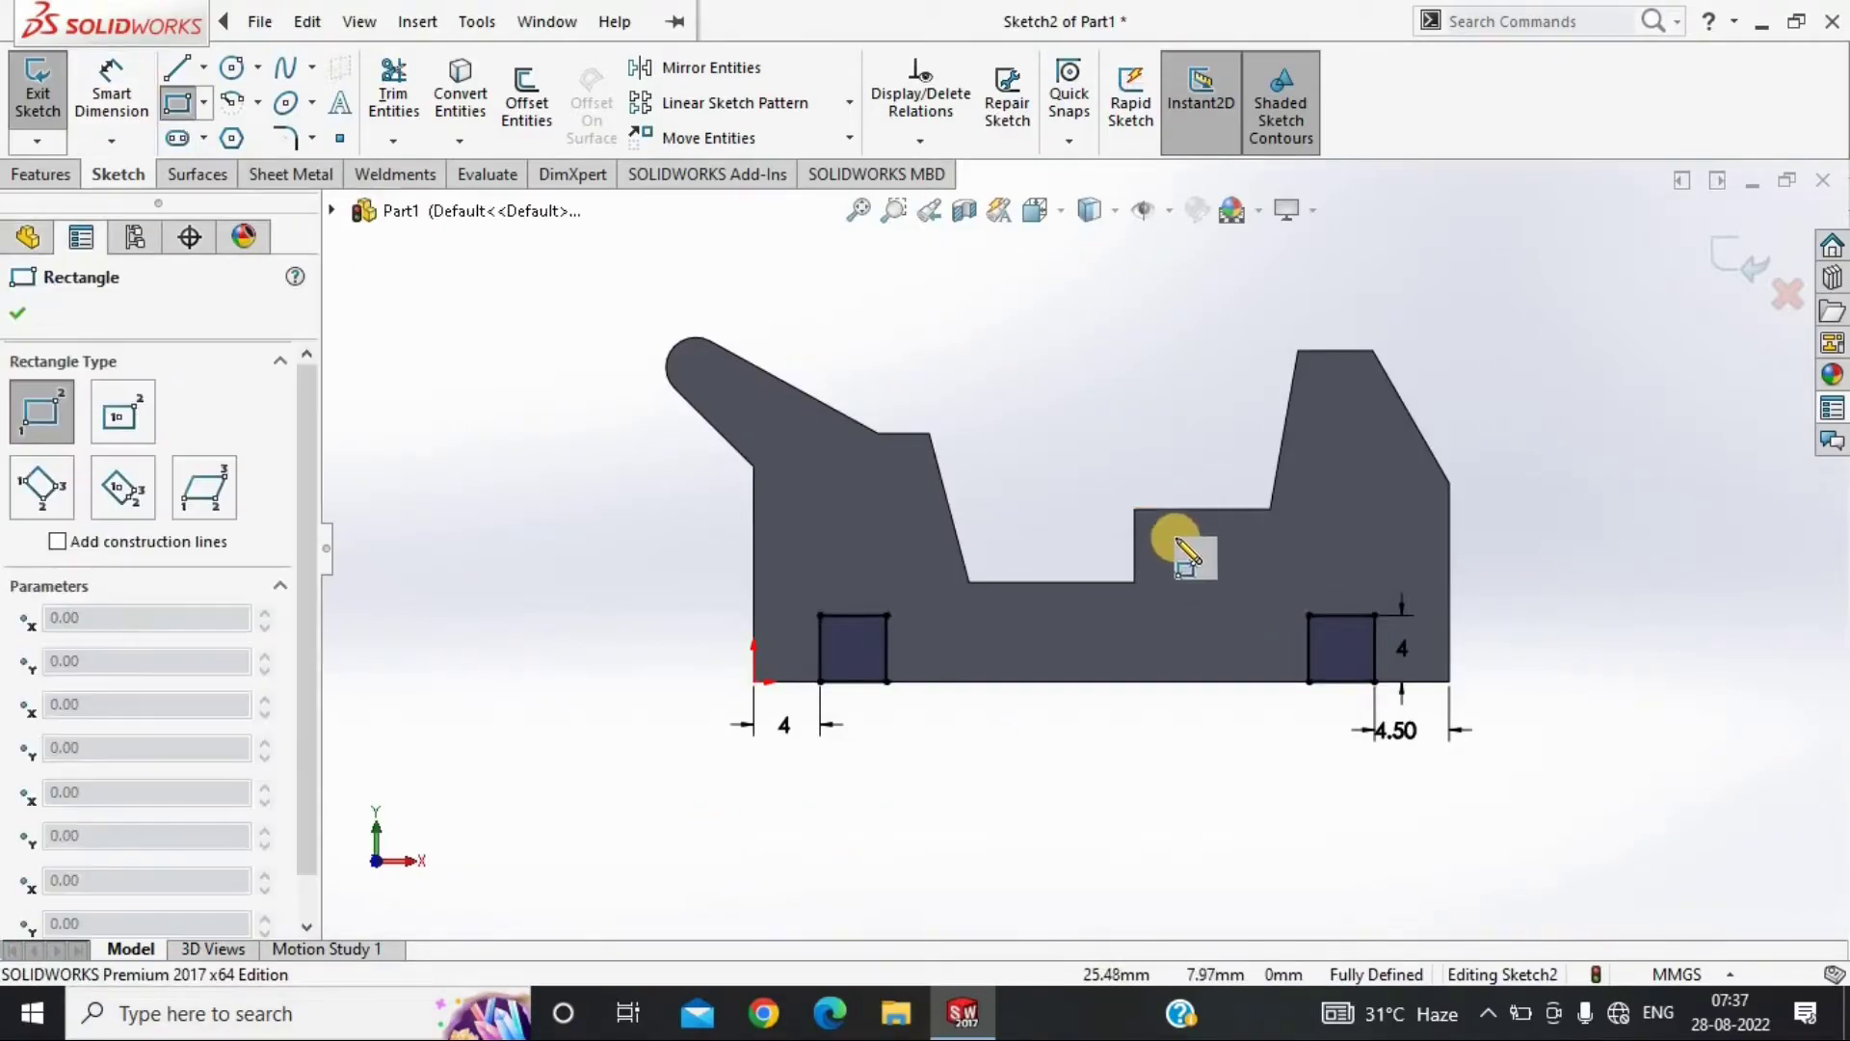
pyautogui.click(1177, 530)
pyautogui.press('Escape')
# Draw four pocket rectangles and cut all the rectangles through the plate
pyautogui.moveTo(1149, 523); pyautogui.dragTo(1413, 579)
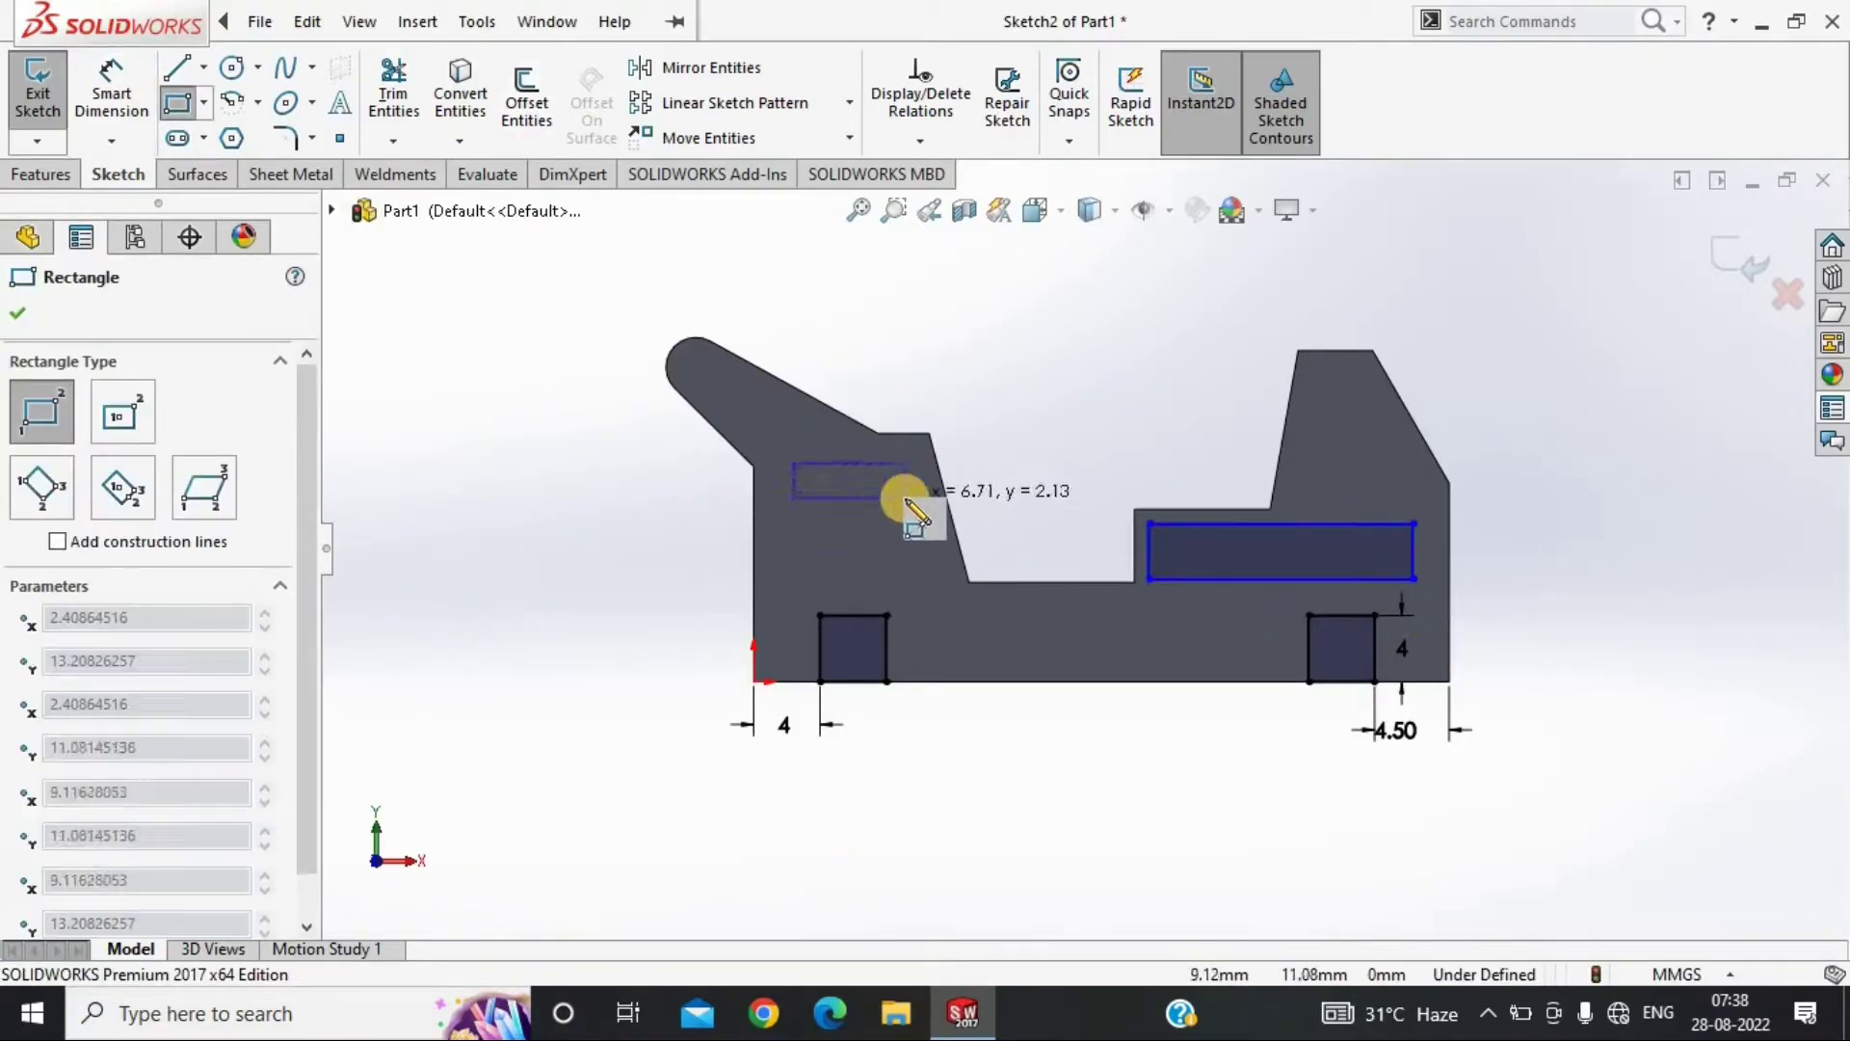
pyautogui.moveTo(793, 464); pyautogui.dragTo(905, 498)
pyautogui.moveTo(793, 533); pyautogui.dragTo(1118, 632)
pyautogui.press('Escape')
pyautogui.click(177, 103)
pyautogui.press('Escape')
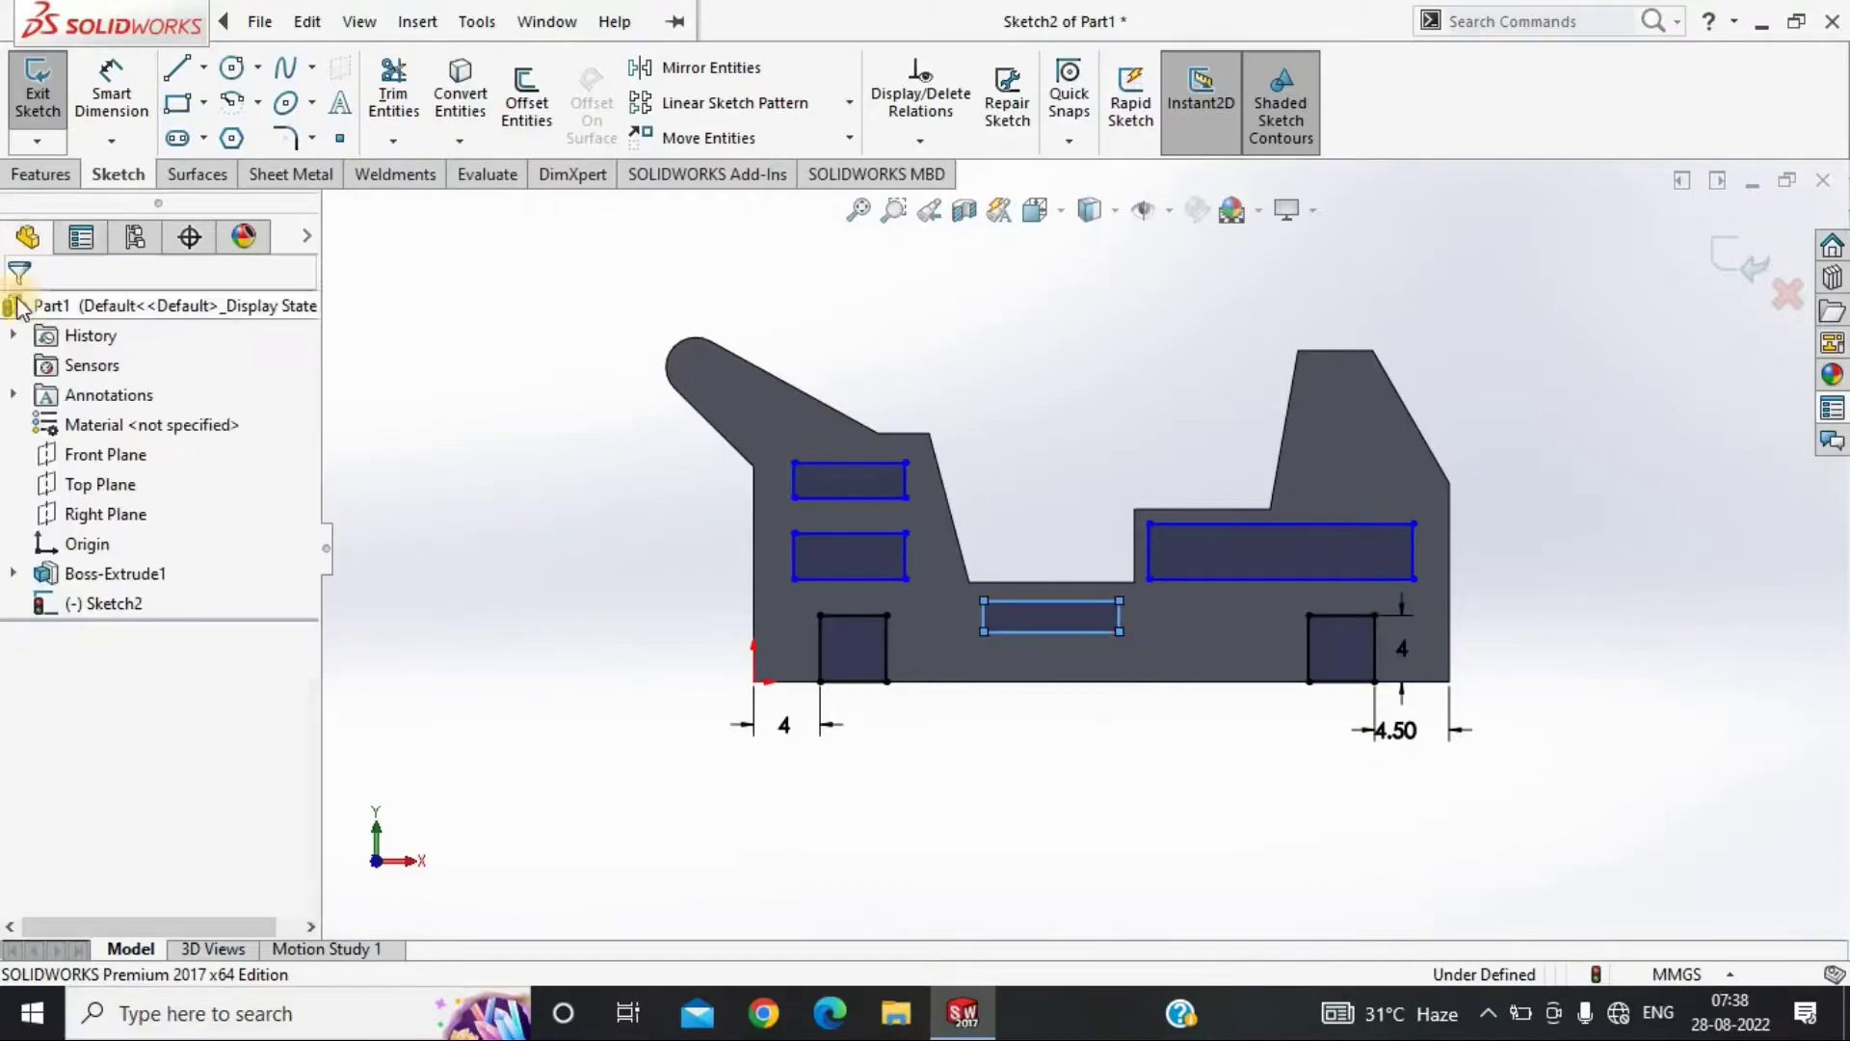
pyautogui.moveTo(521, 395); pyautogui.dragTo(524, 376, button='right')
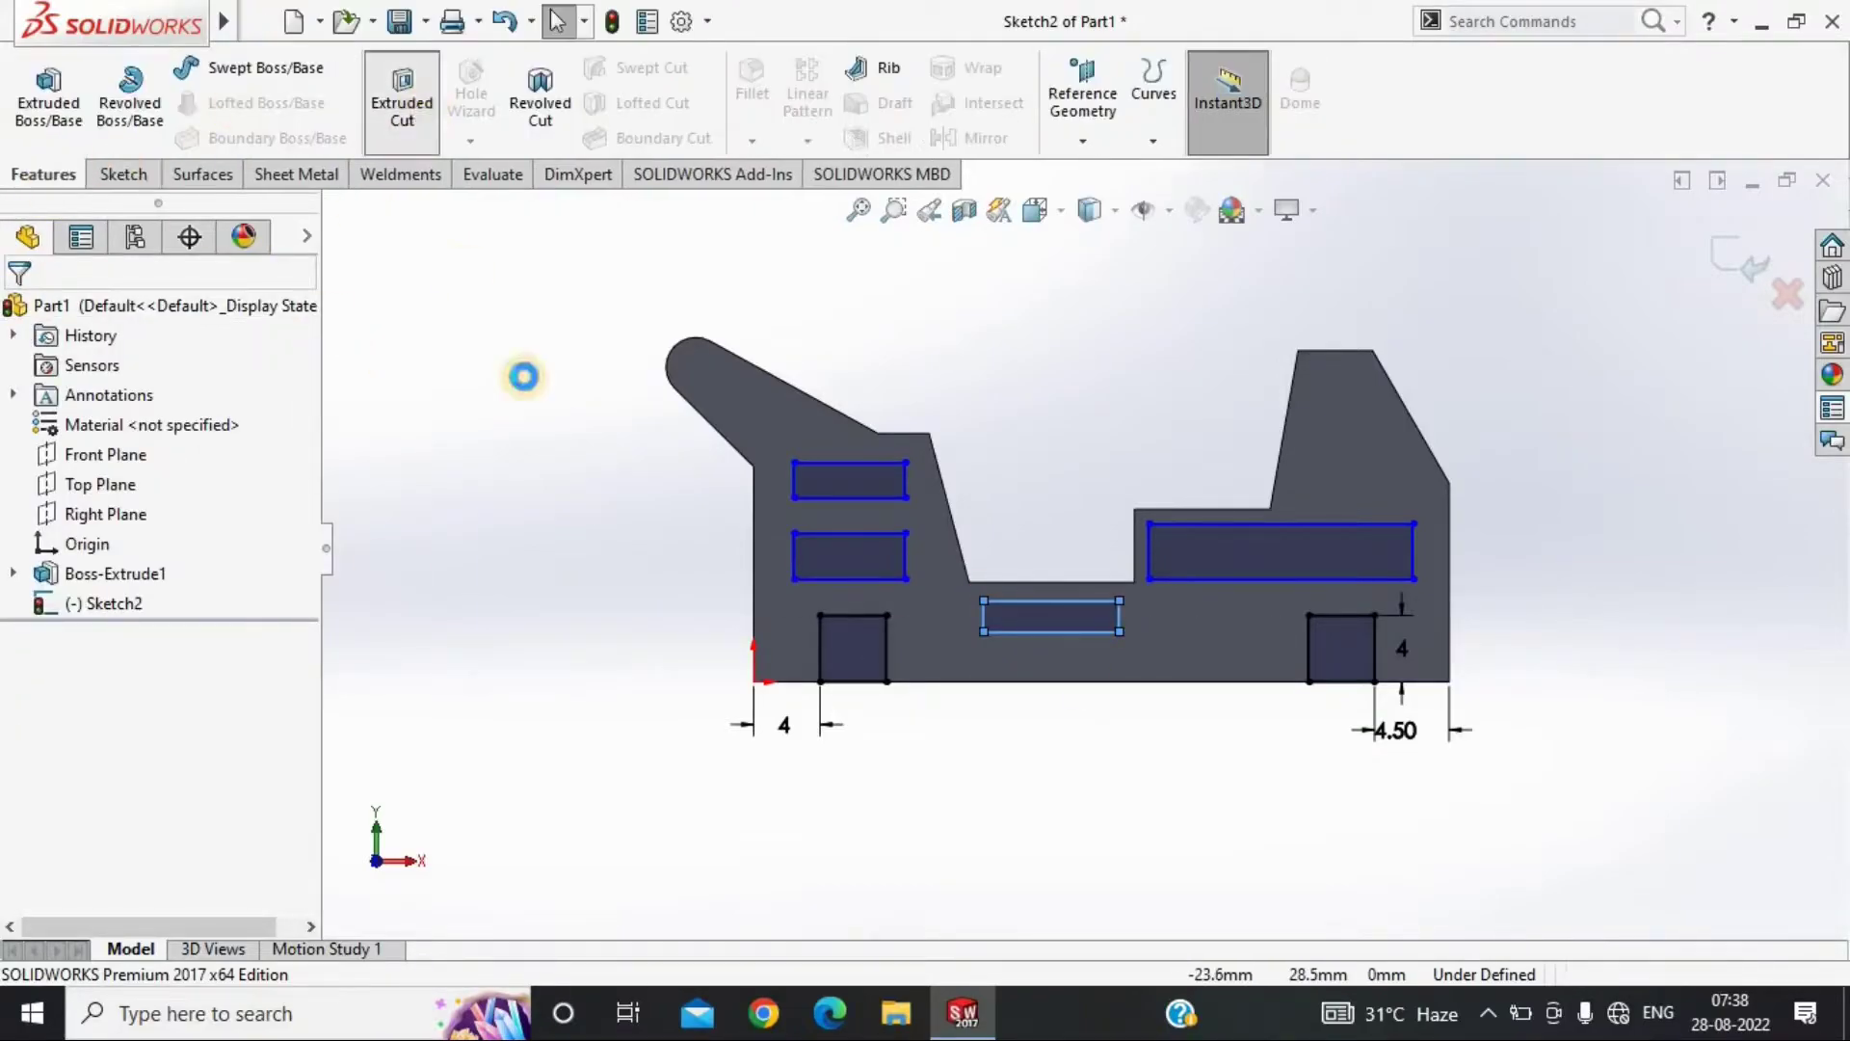
pyautogui.press('Return')
# Select the first slot corner edges for the 1 mm fillet
pyautogui.moveTo(576, 483); pyautogui.dragTo(653, 753, button='right')
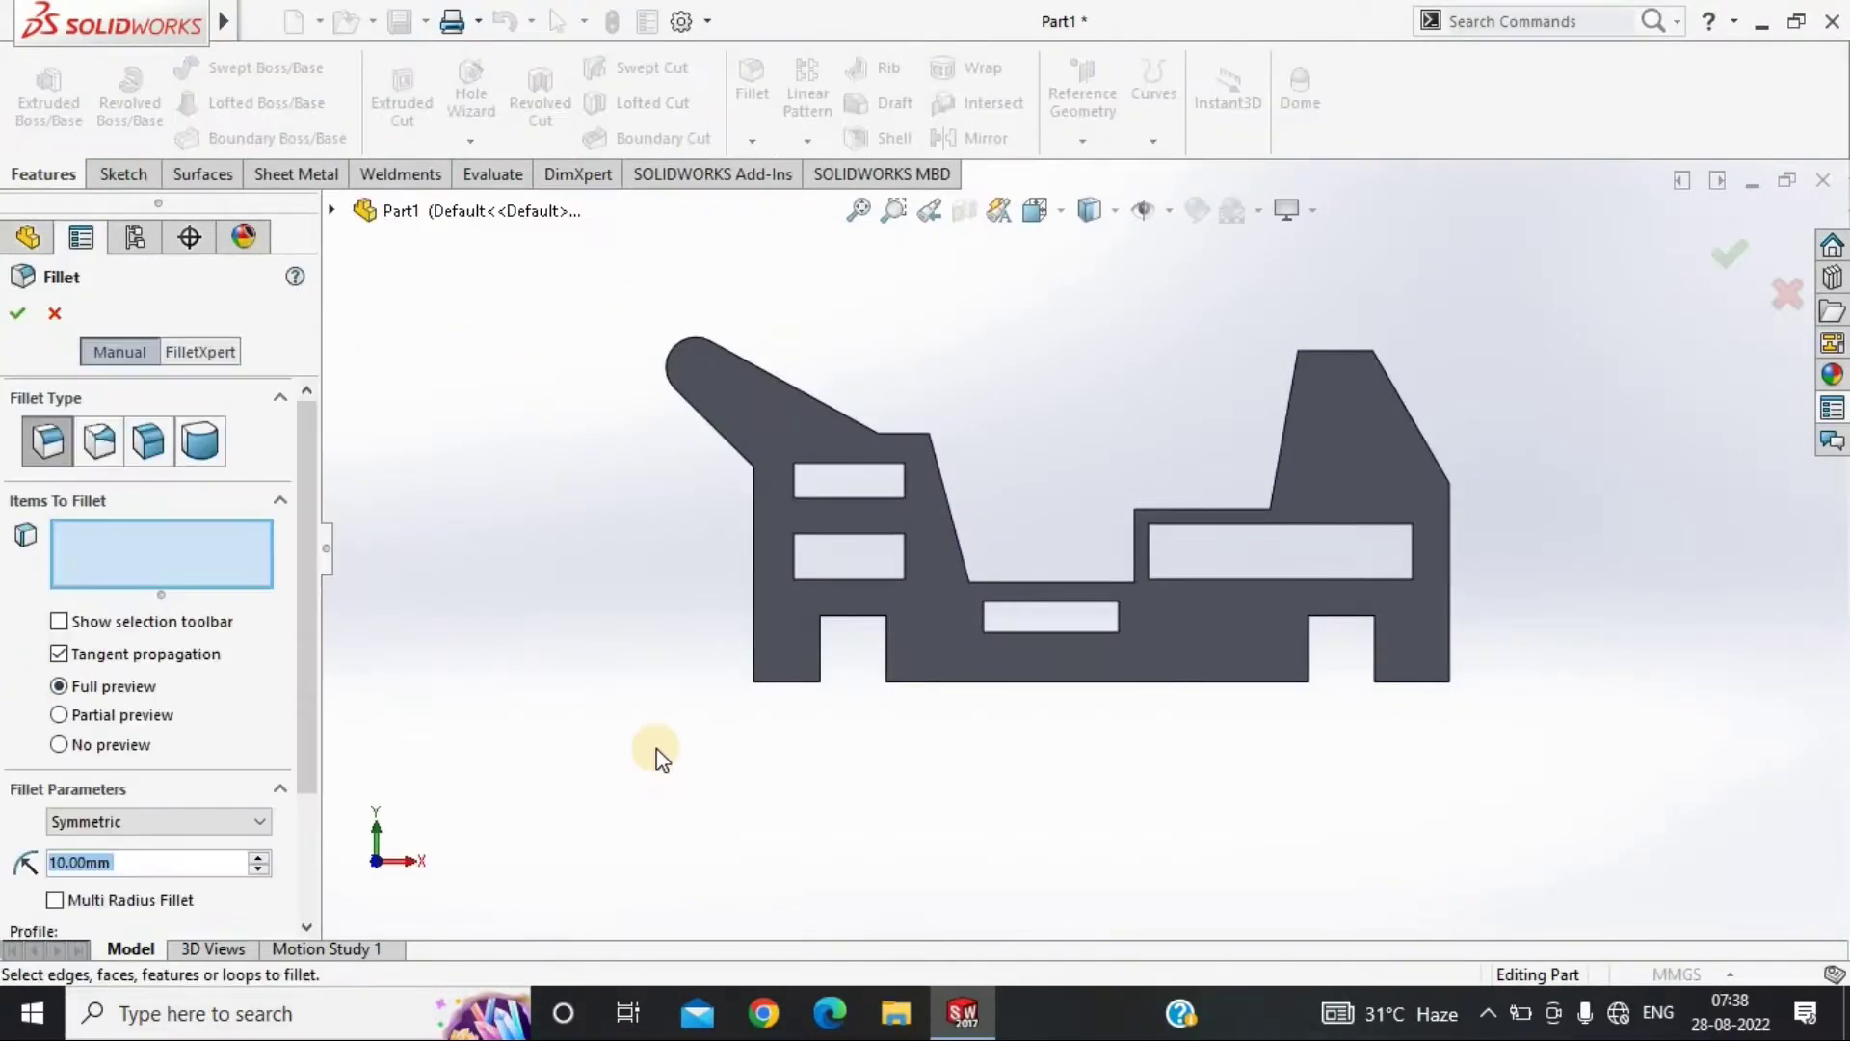
pyautogui.scroll(3, 936, 594)
pyautogui.click(773, 471)
pyautogui.moveTo(937, 593)
pyautogui.mouseDown(button='middle')
pyautogui.moveTo(773, 471)
pyautogui.moveTo(1090, 649)
pyautogui.moveTo(1147, 627)
pyautogui.moveTo(1241, 444)
pyautogui.moveTo(1378, 515)
pyautogui.mouseUp(button='middle')
pyautogui.click(1090, 649)
pyautogui.click(1148, 627)
pyautogui.click(1241, 443)
pyautogui.scroll(-3, 1378, 516)
pyautogui.click(725, 511)
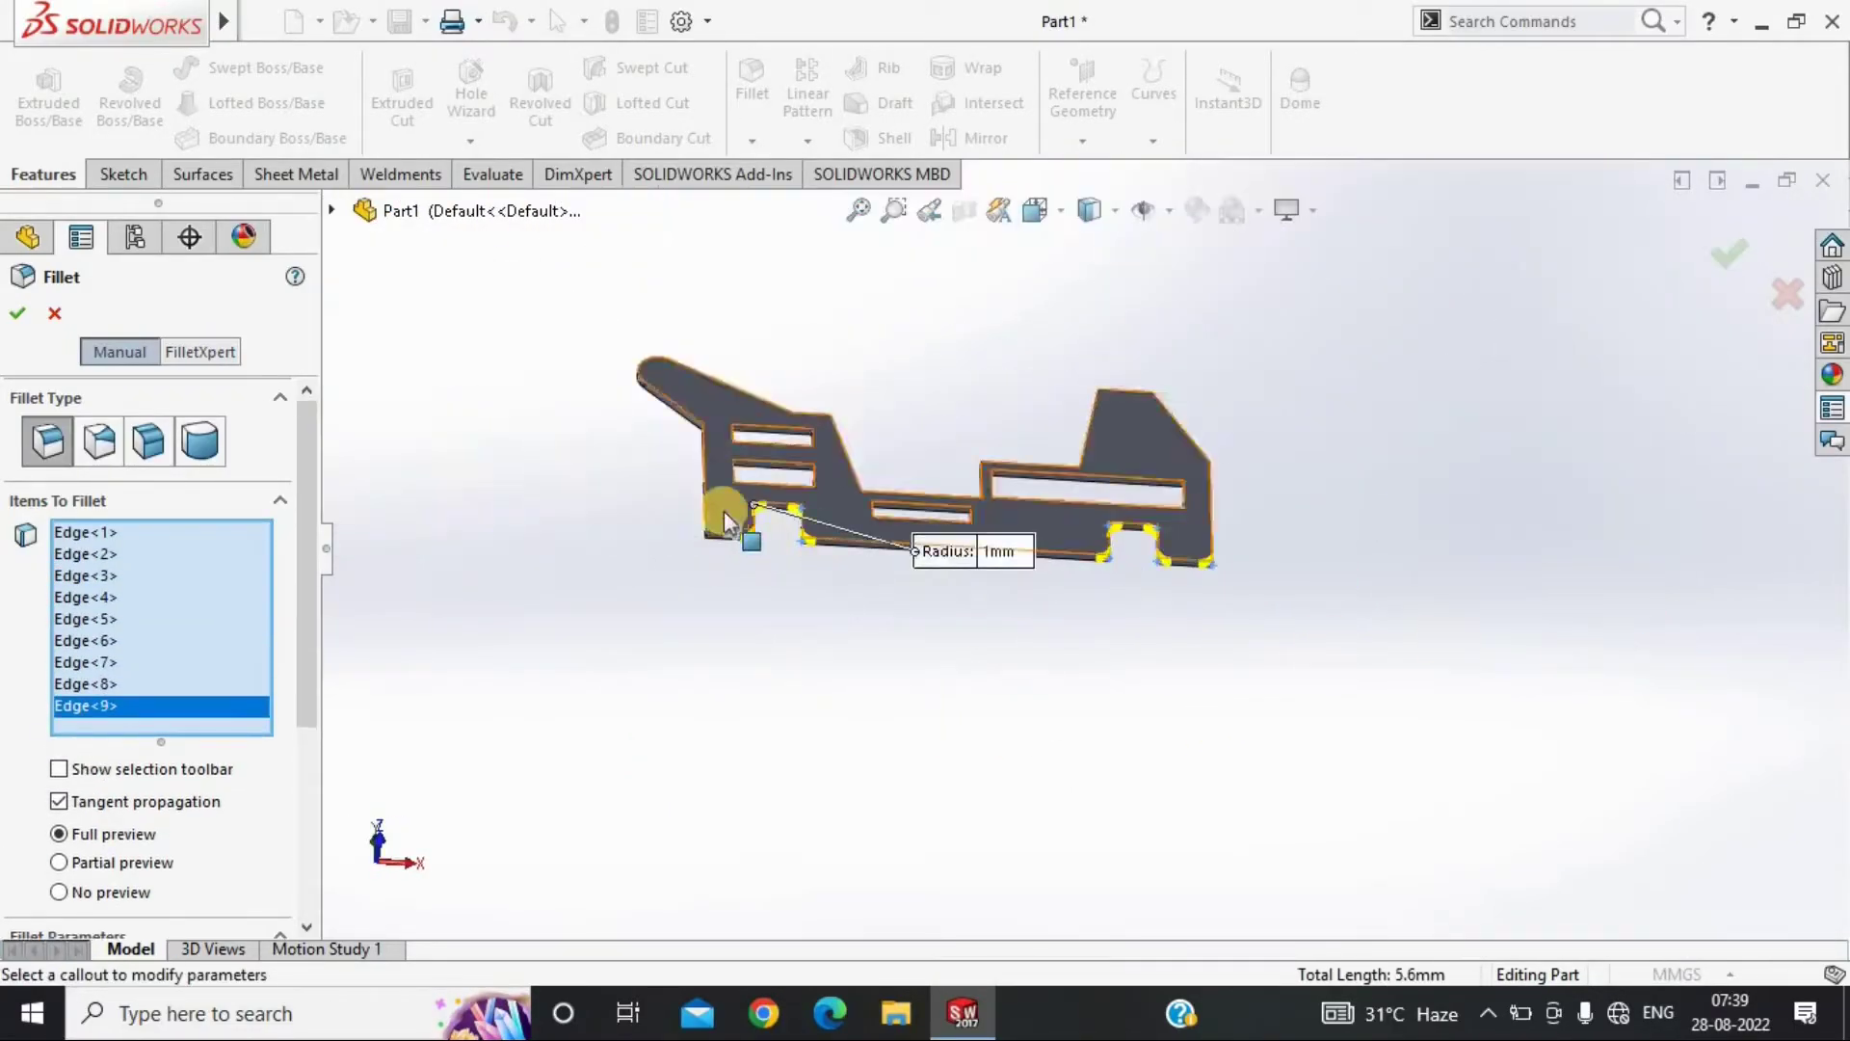
pyautogui.click(940, 518)
pyautogui.click(961, 669)
# Add the notch corner edges to the fillet selection
pyautogui.moveTo(940, 518)
pyautogui.mouseDown(button='middle')
pyautogui.moveTo(961, 669)
pyautogui.moveTo(1482, 747)
pyautogui.mouseUp(button='middle')
pyautogui.click(1310, 700)
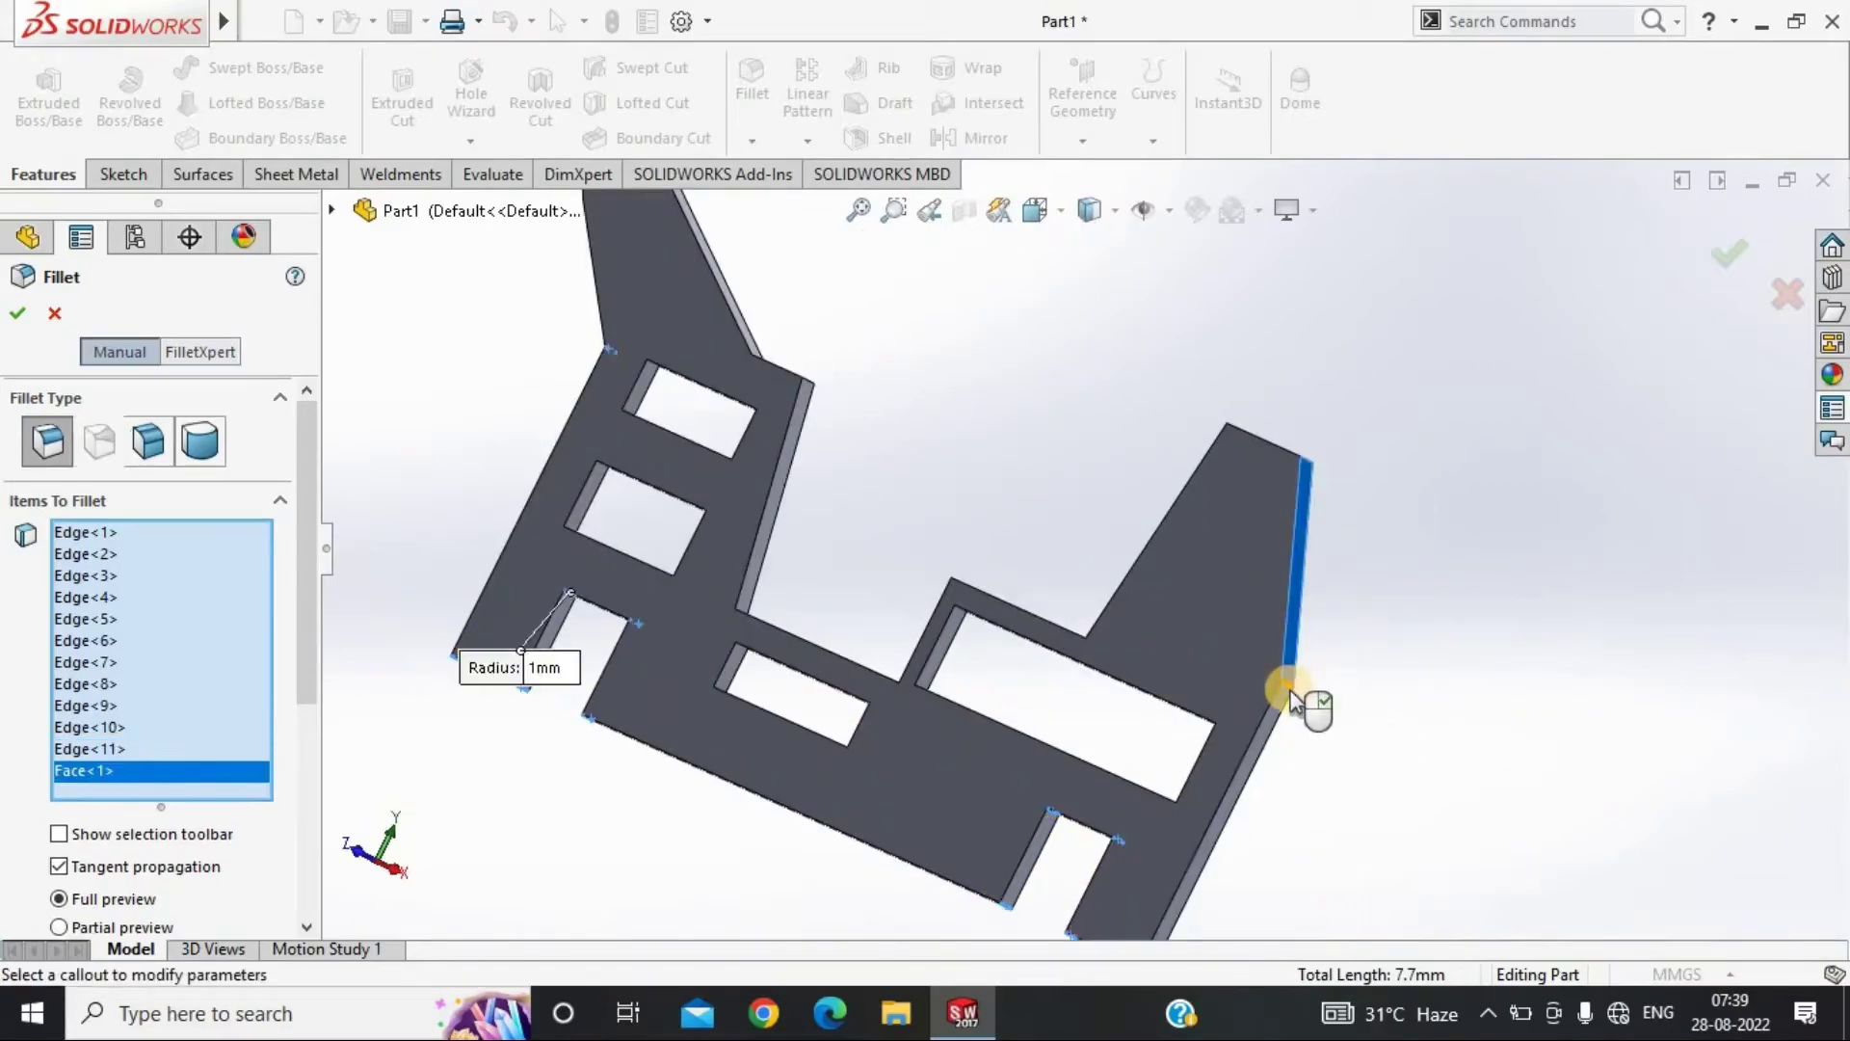
pyautogui.moveTo(1310, 700); pyautogui.dragTo(990, 797, button='middle')
pyautogui.scroll(3, 1330, 710)
pyautogui.scroll(-4, 1330, 710)
pyautogui.moveTo(1330, 710); pyautogui.dragTo(1084, 492, button='middle')
pyautogui.scroll(3, 1084, 491)
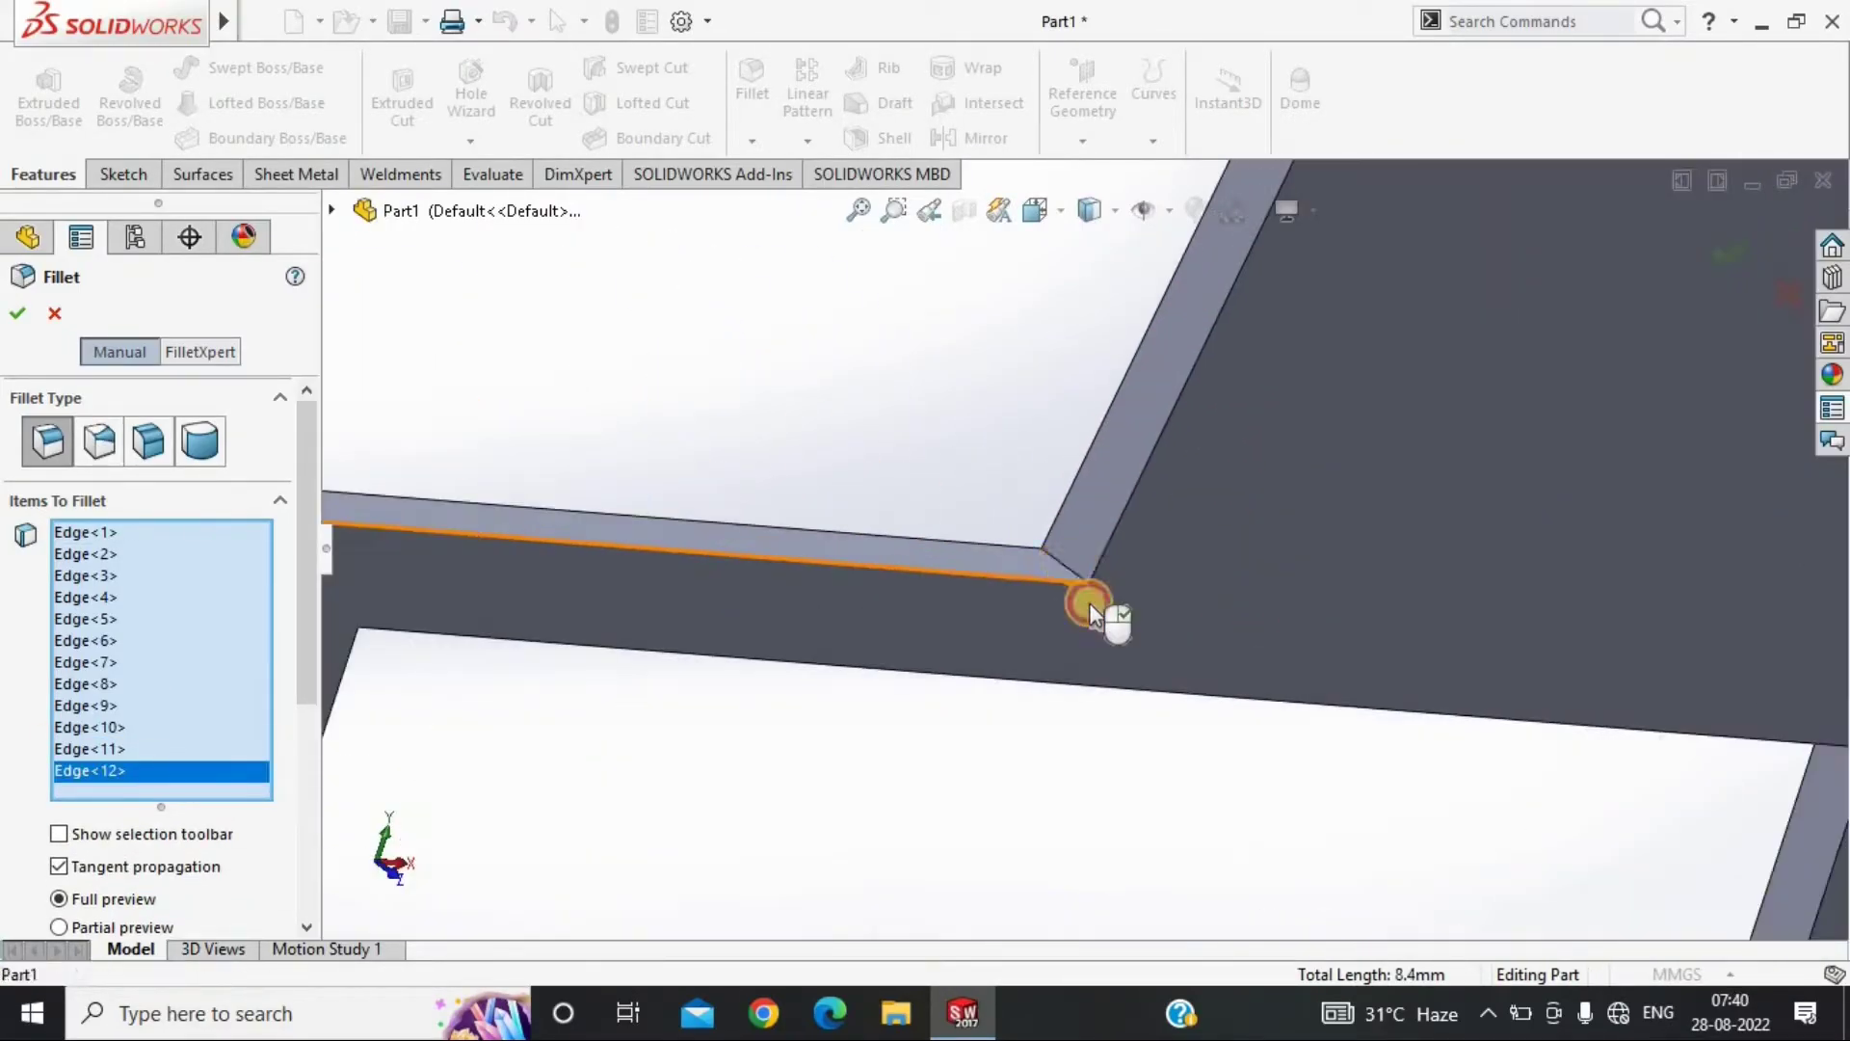
pyautogui.click(1089, 603)
pyautogui.click(1343, 550)
pyautogui.scroll(-3, 1342, 549)
pyautogui.click(942, 384)
pyautogui.scroll(3, 1399, 516)
pyautogui.click(1170, 586)
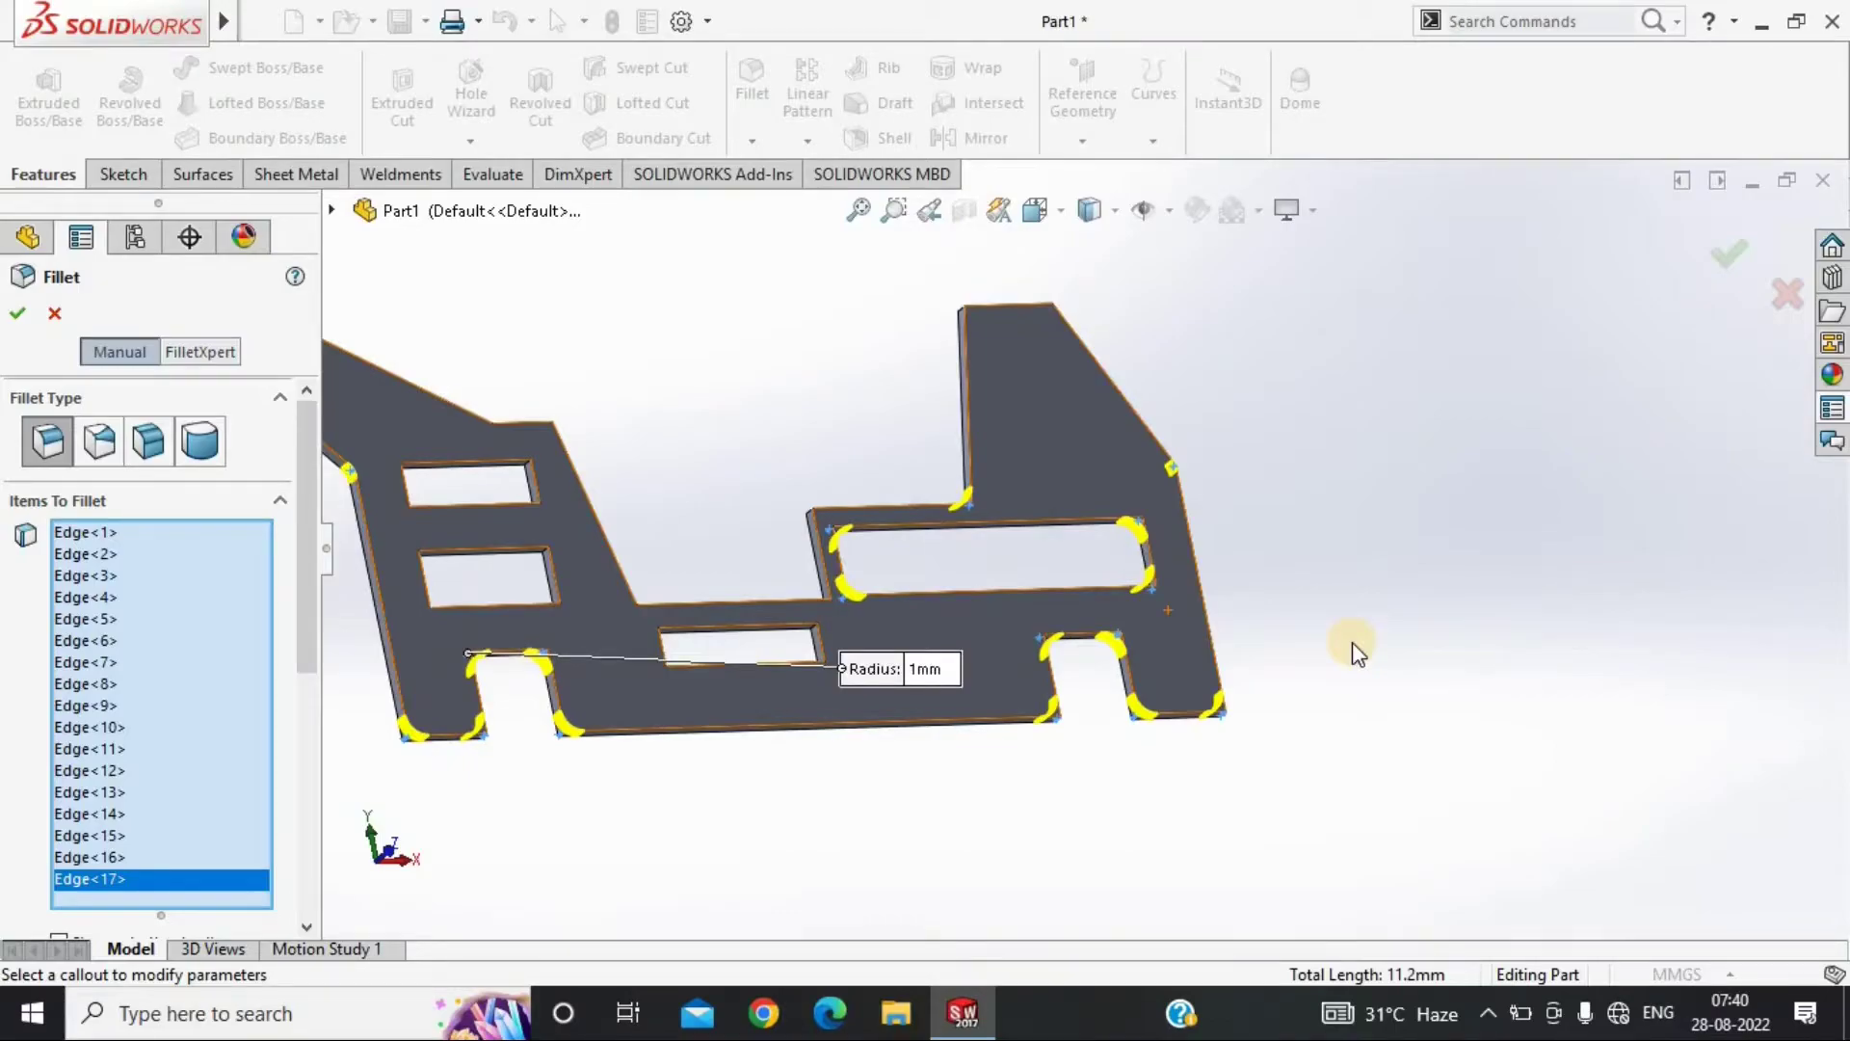
# Add the upper-left pocket and outer corner edges, then apply the 1 mm fillet
pyautogui.scroll(5, 640, 578)
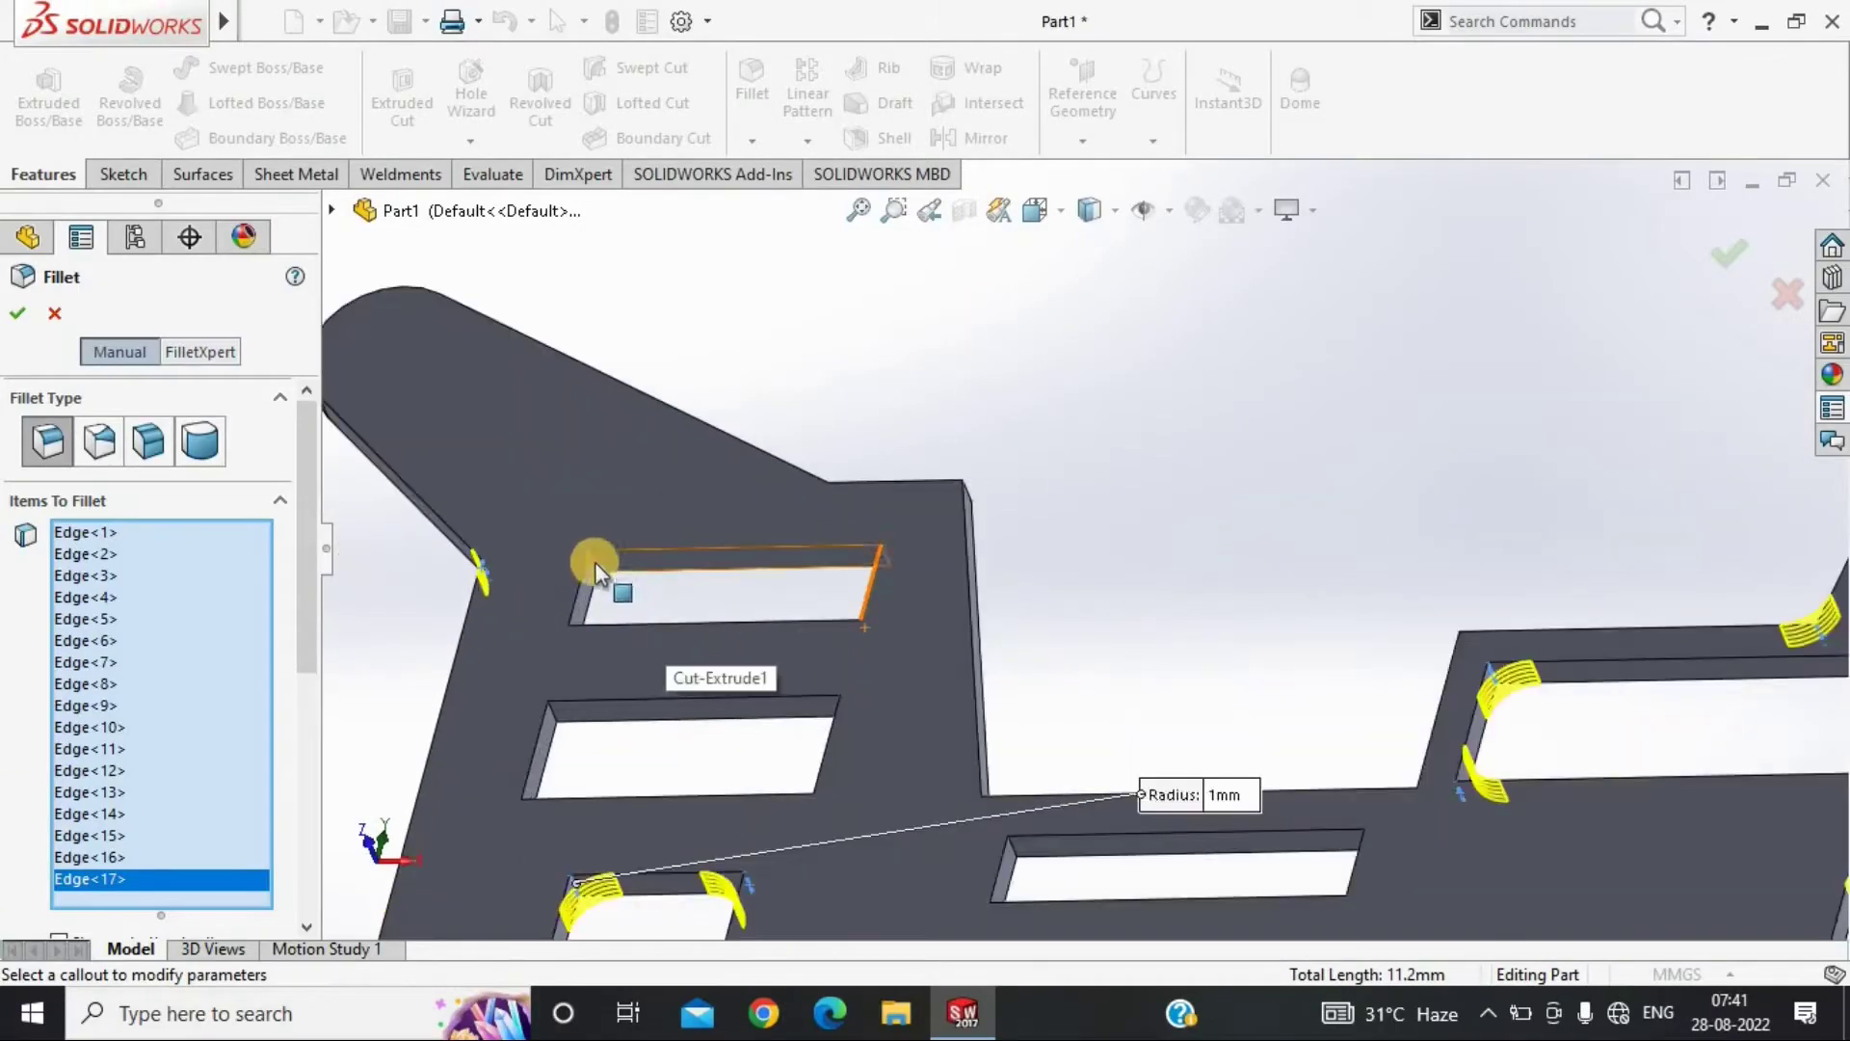
pyautogui.click(593, 562)
pyautogui.moveTo(593, 562)
pyautogui.mouseDown(button='middle')
pyautogui.moveTo(767, 593)
pyautogui.moveTo(583, 426)
pyautogui.moveTo(788, 846)
pyautogui.moveTo(1144, 785)
pyautogui.moveTo(965, 706)
pyautogui.mouseUp(button='middle')
pyautogui.click(767, 594)
pyautogui.scroll(3, 965, 705)
pyautogui.click(1044, 488)
pyautogui.scroll(-4, 1045, 487)
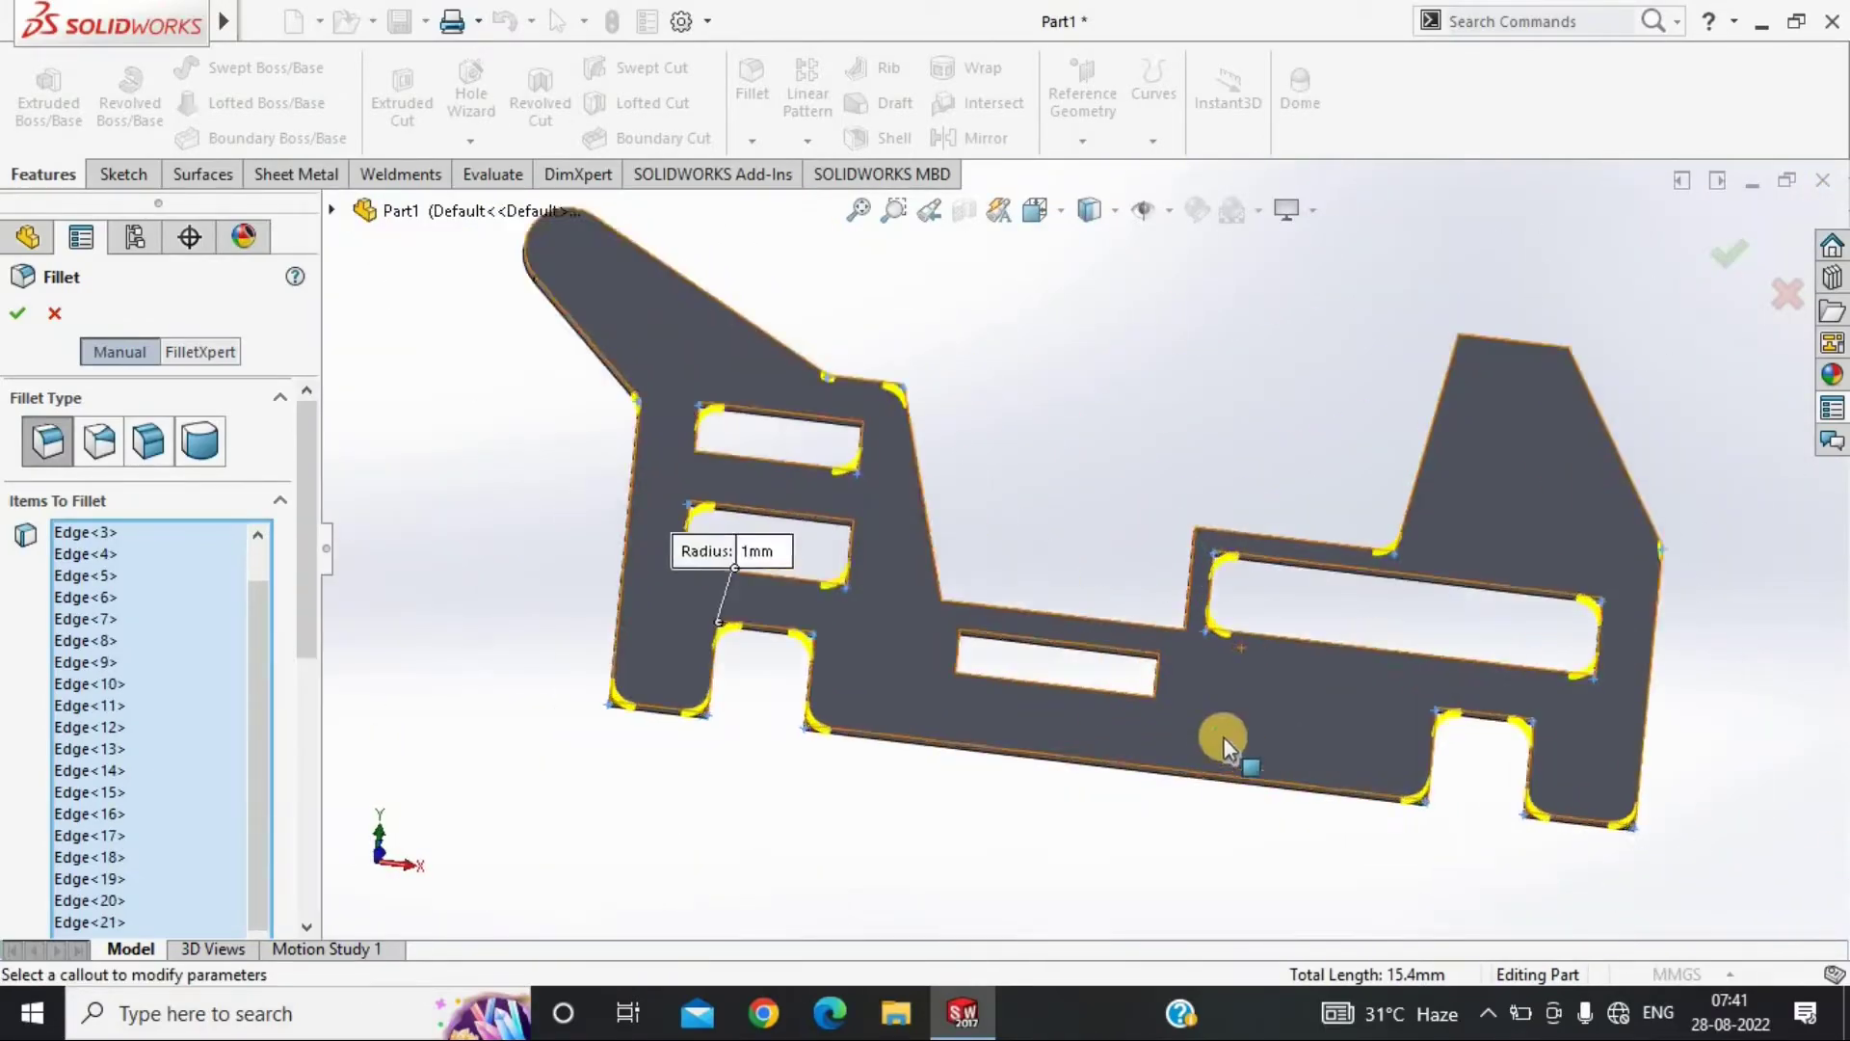
pyautogui.moveTo(1226, 743)
pyautogui.mouseDown(button='middle')
pyautogui.moveTo(1048, 552)
pyautogui.moveTo(870, 451)
pyautogui.moveTo(1041, 623)
pyautogui.mouseUp(button='middle')
pyautogui.click(1048, 552)
pyautogui.scroll(3, 1043, 627)
pyautogui.click(1065, 454)
pyautogui.scroll(2, 1066, 454)
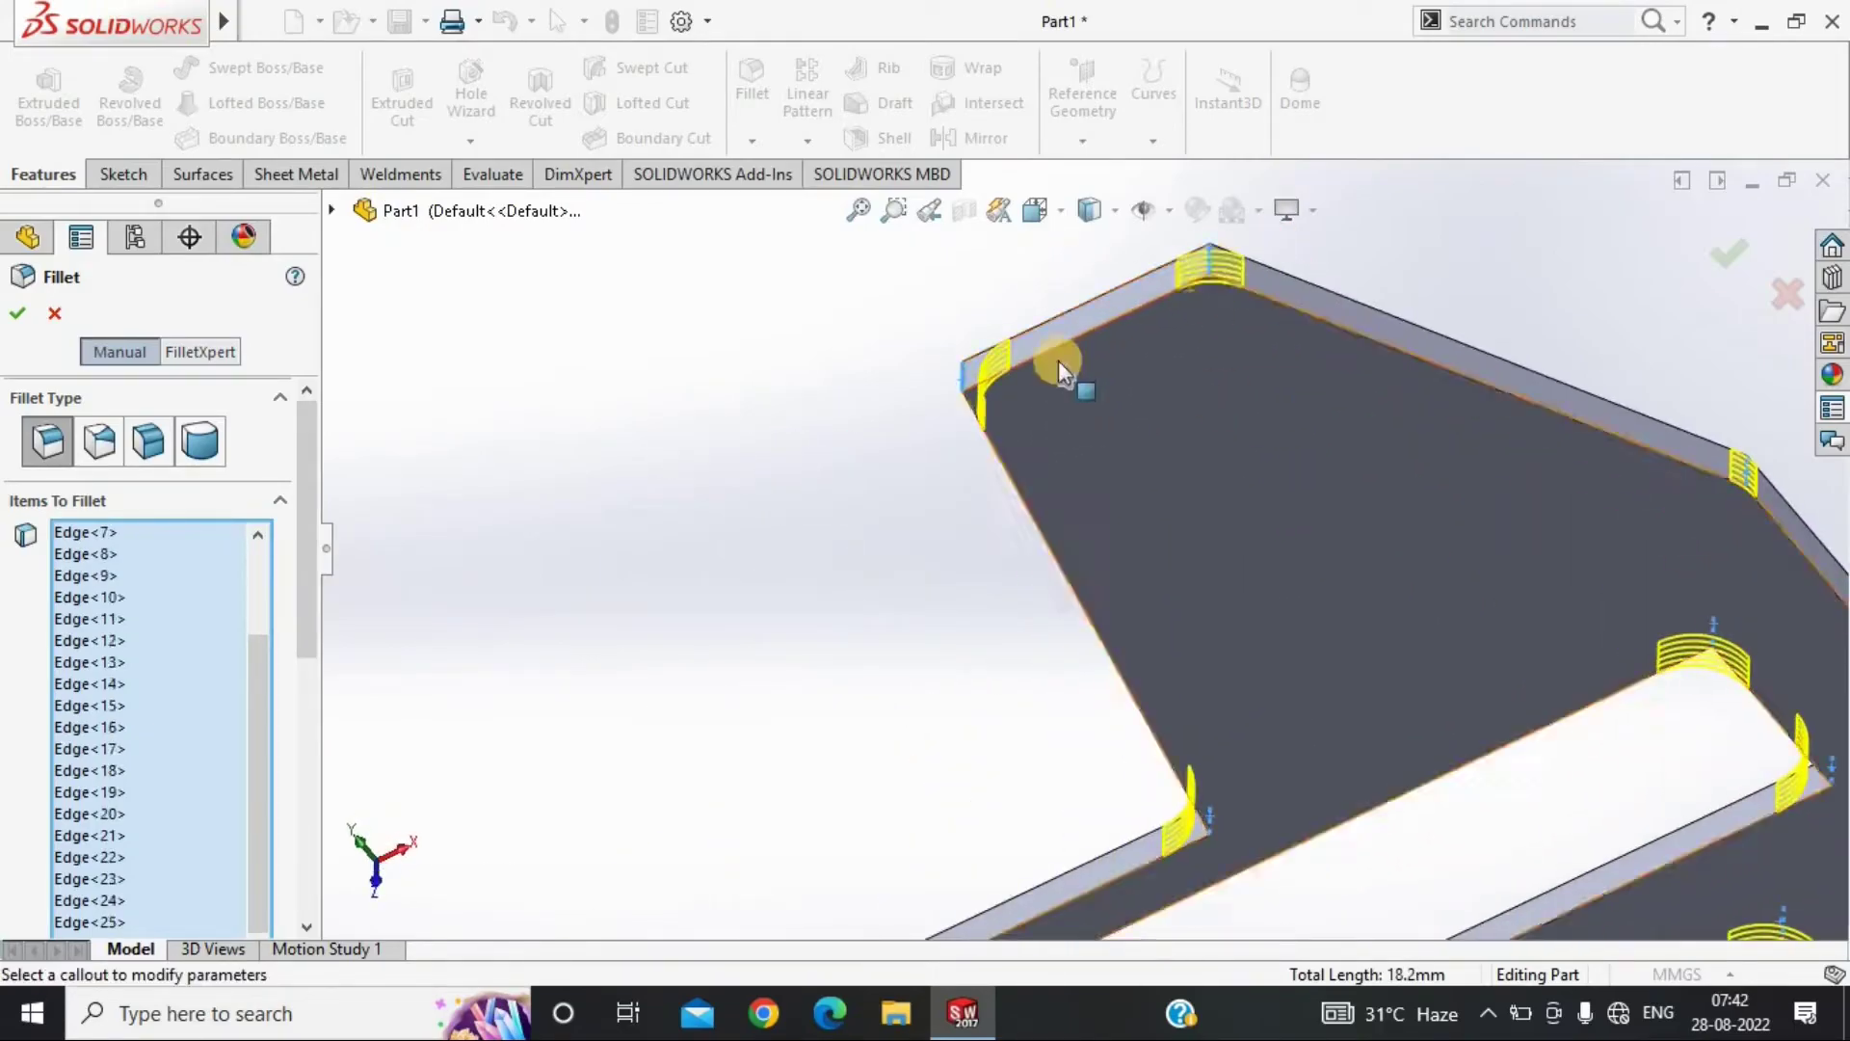
pyautogui.click(1058, 360)
pyautogui.scroll(-5, 1058, 360)
pyautogui.moveTo(1057, 360); pyautogui.dragTo(357, 455, button='middle')
pyautogui.press('Return')
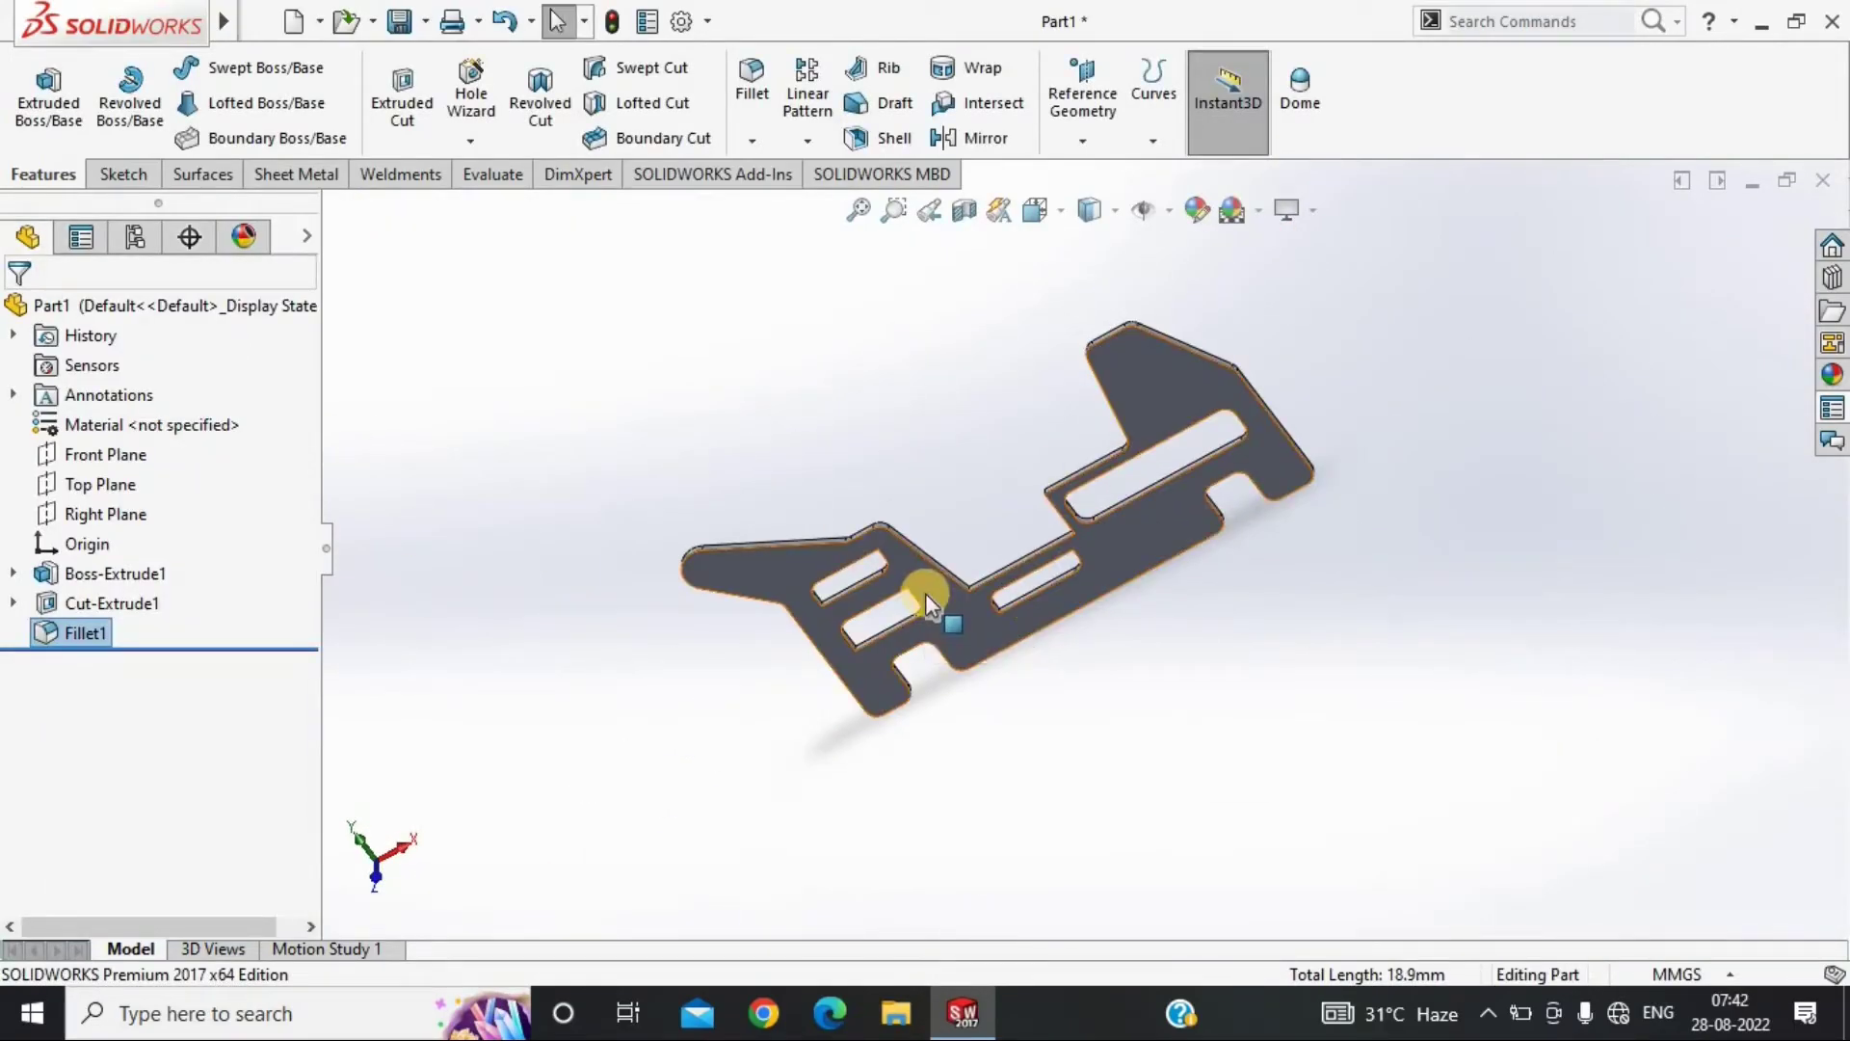
# Set up a straight ANSI Metric Ø1.55 drill-size hole cutting through all
pyautogui.hotkey('alt', 'f')
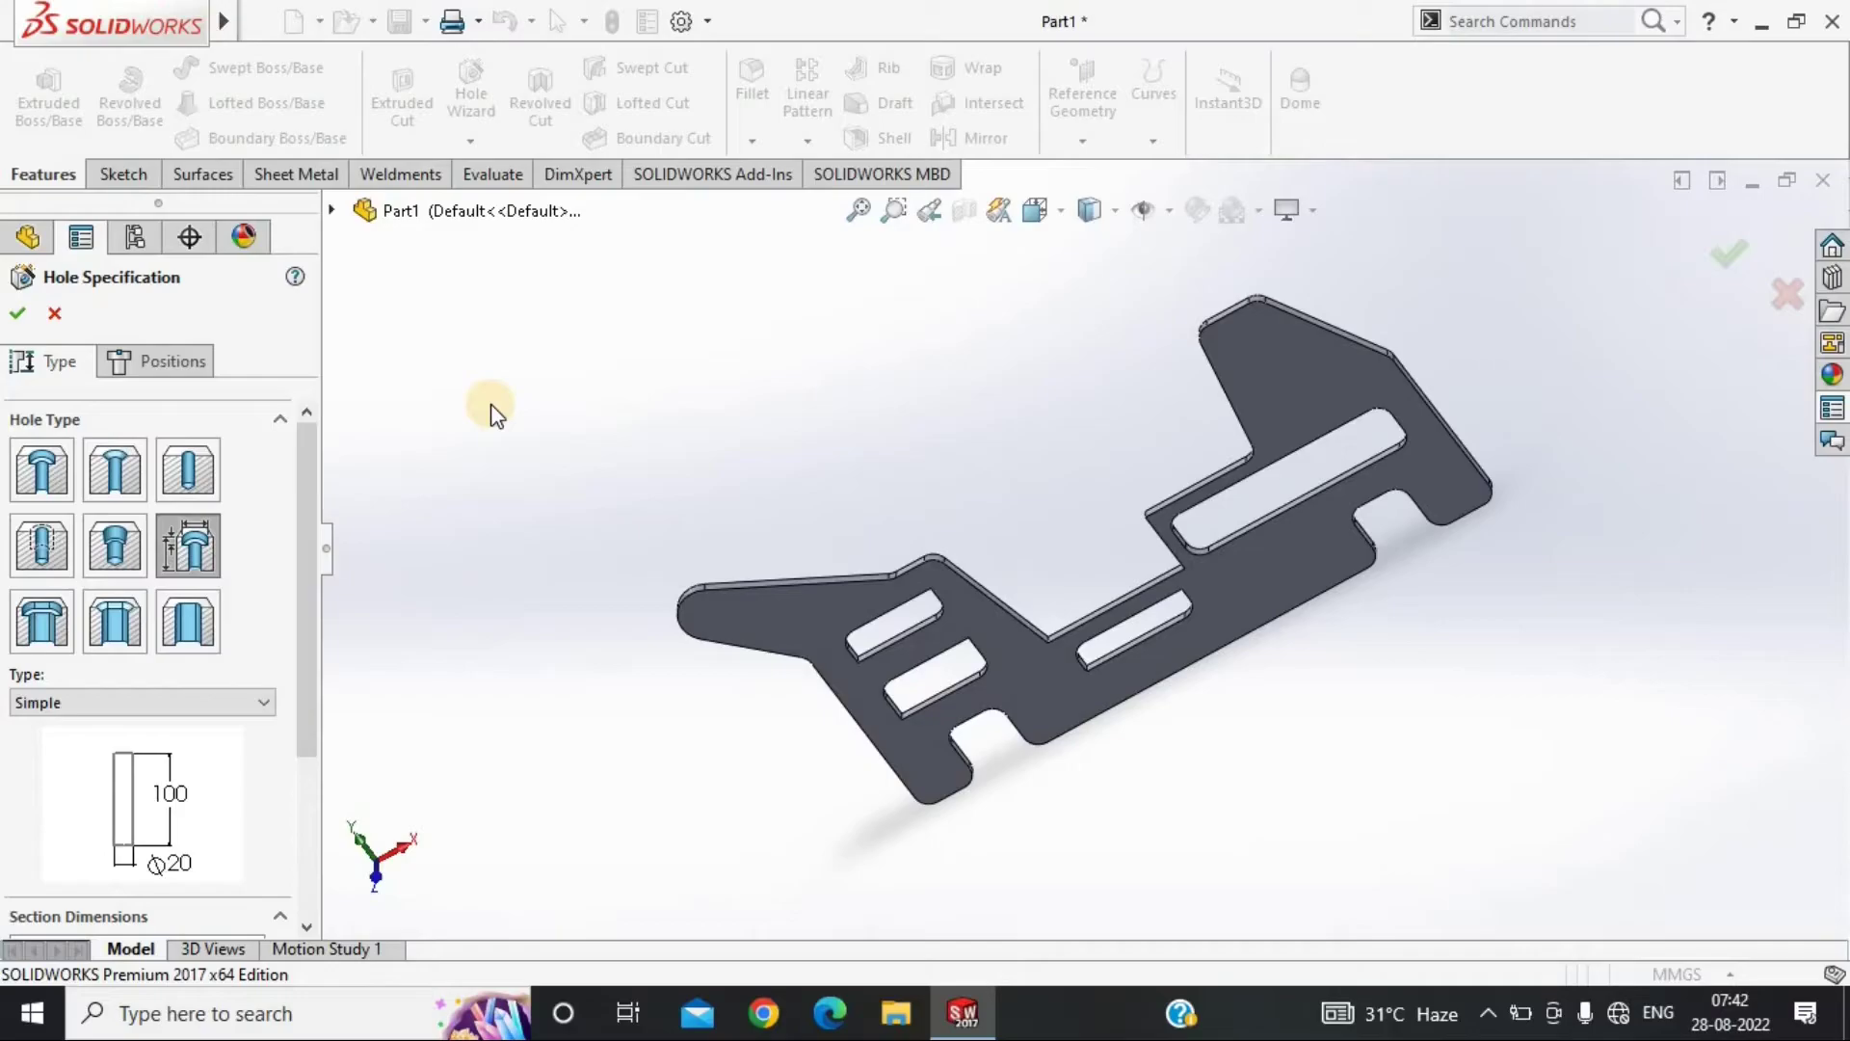
pyautogui.click(188, 469)
pyautogui.moveTo(293, 673); pyautogui.dragTo(467, 735)
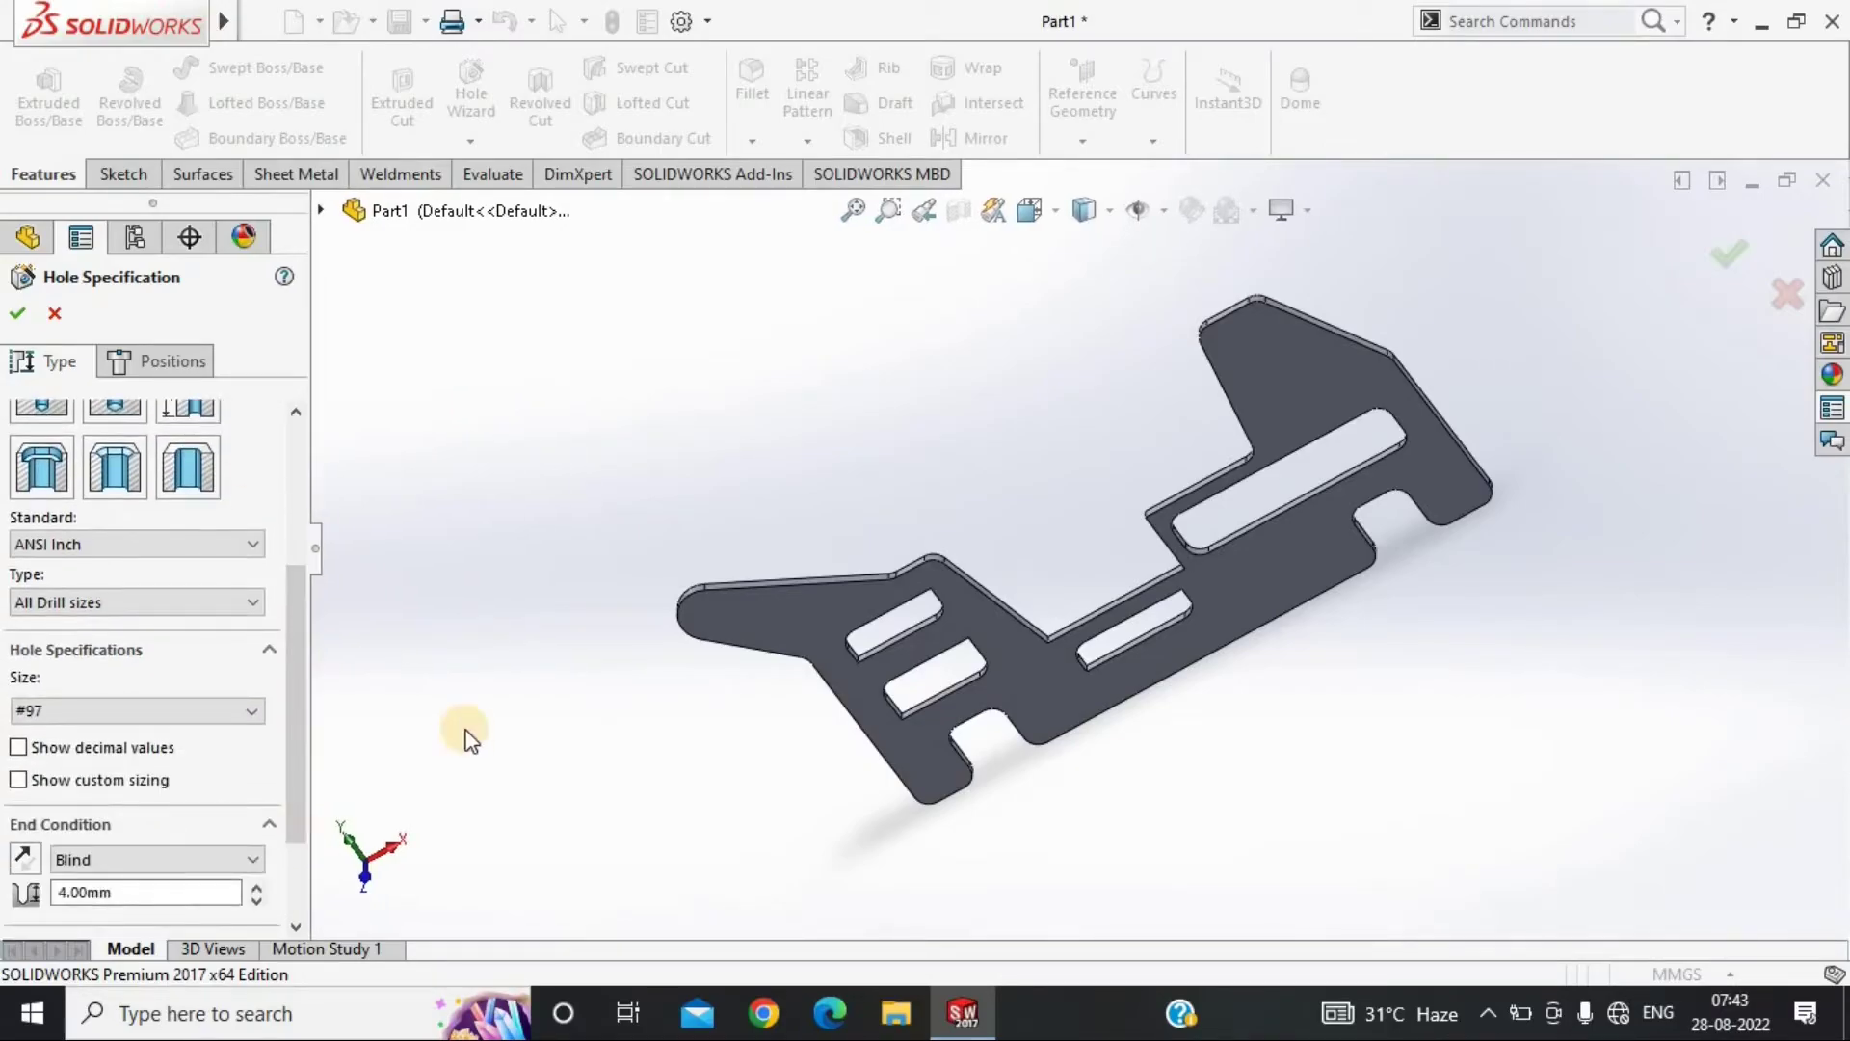
pyautogui.scroll(1, 241, 602)
pyautogui.scroll(-1, 241, 605)
pyautogui.click(169, 709)
pyautogui.click(136, 917)
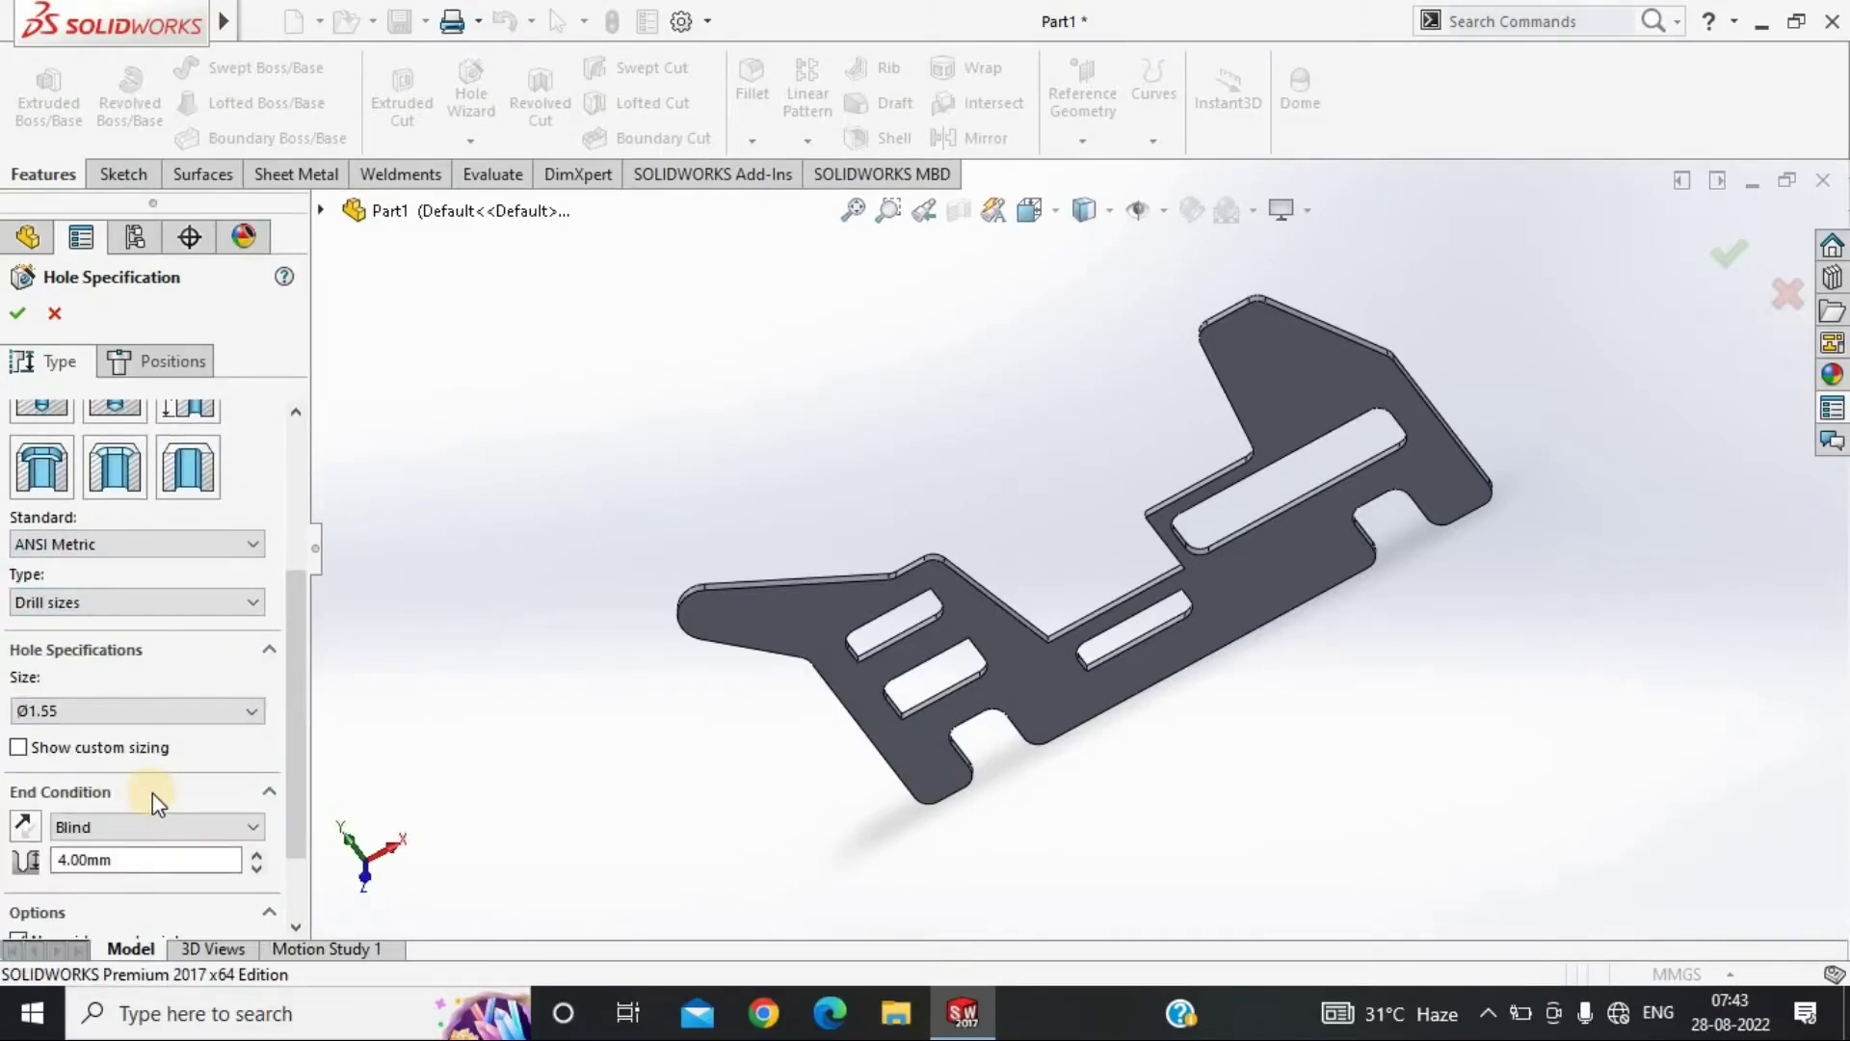
pyautogui.click(154, 827)
pyautogui.click(154, 870)
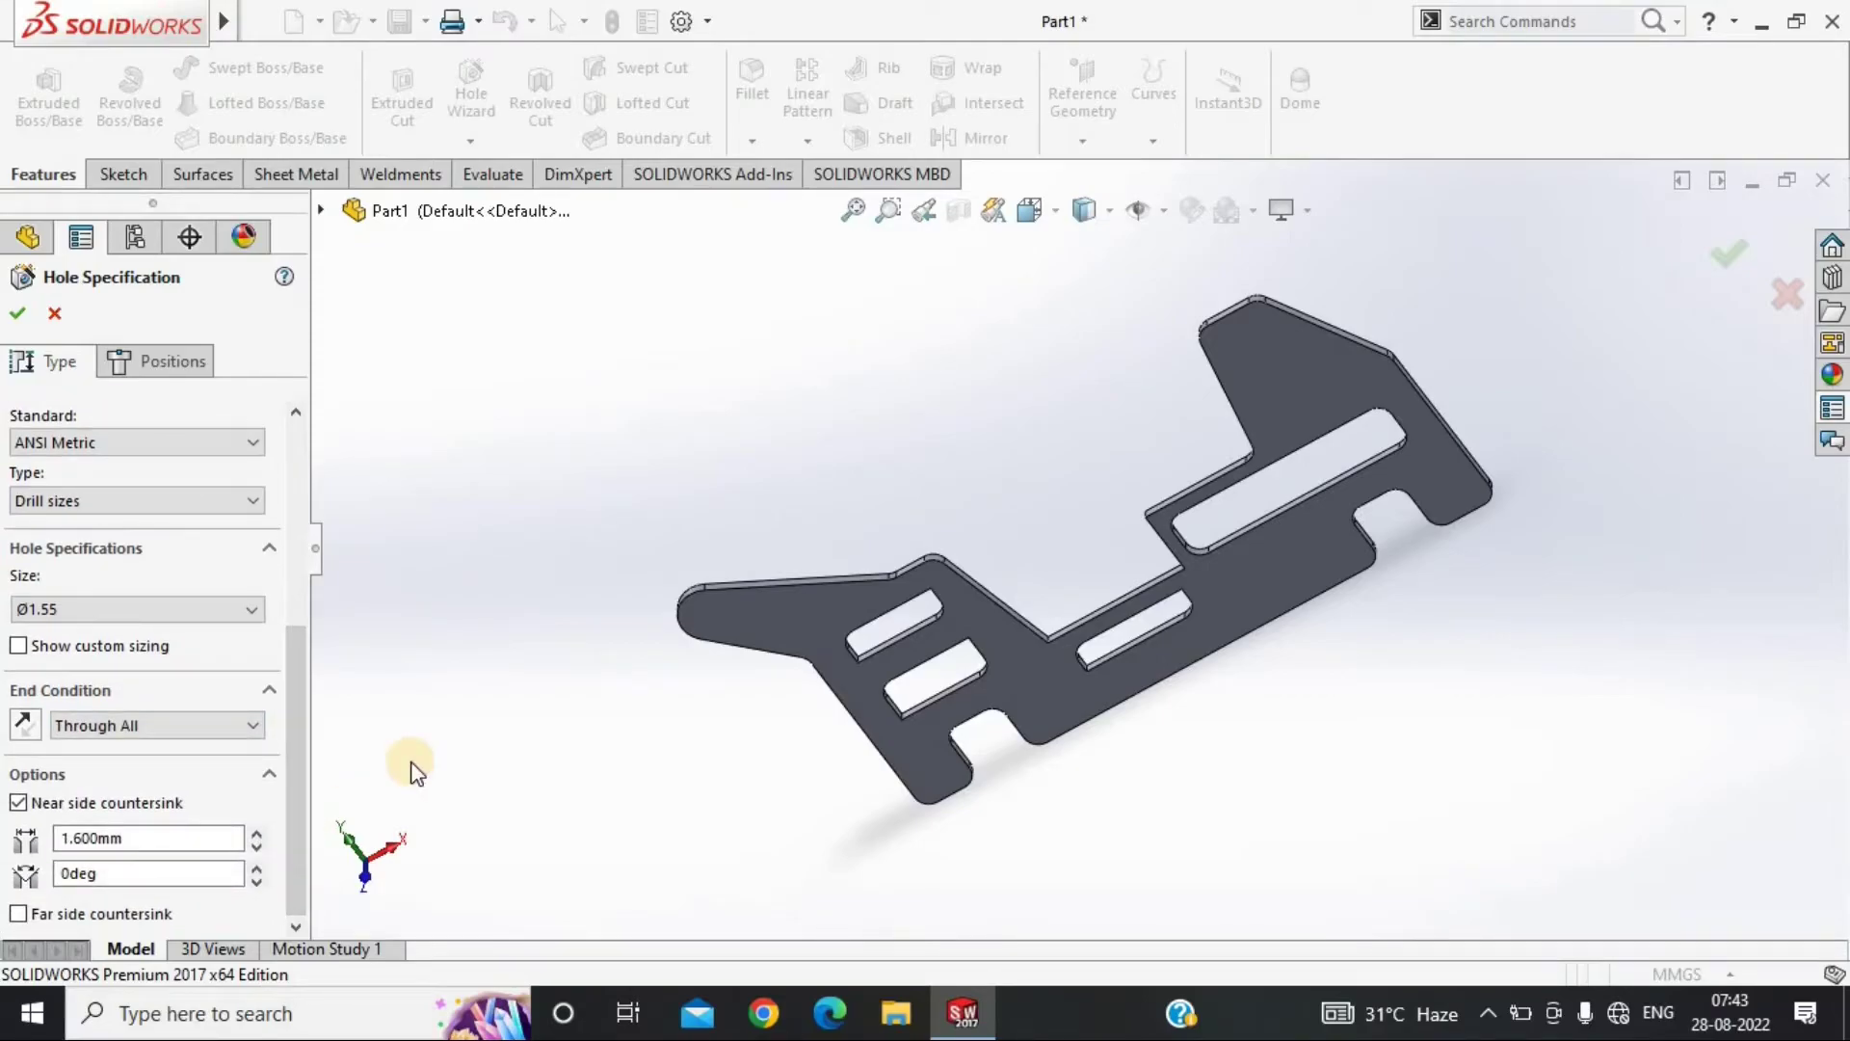
# Place the hole point at the plate's left end
pyautogui.scroll(1, 215, 591)
pyautogui.click(154, 360)
pyautogui.scroll(5, 734, 582)
pyautogui.click(733, 582)
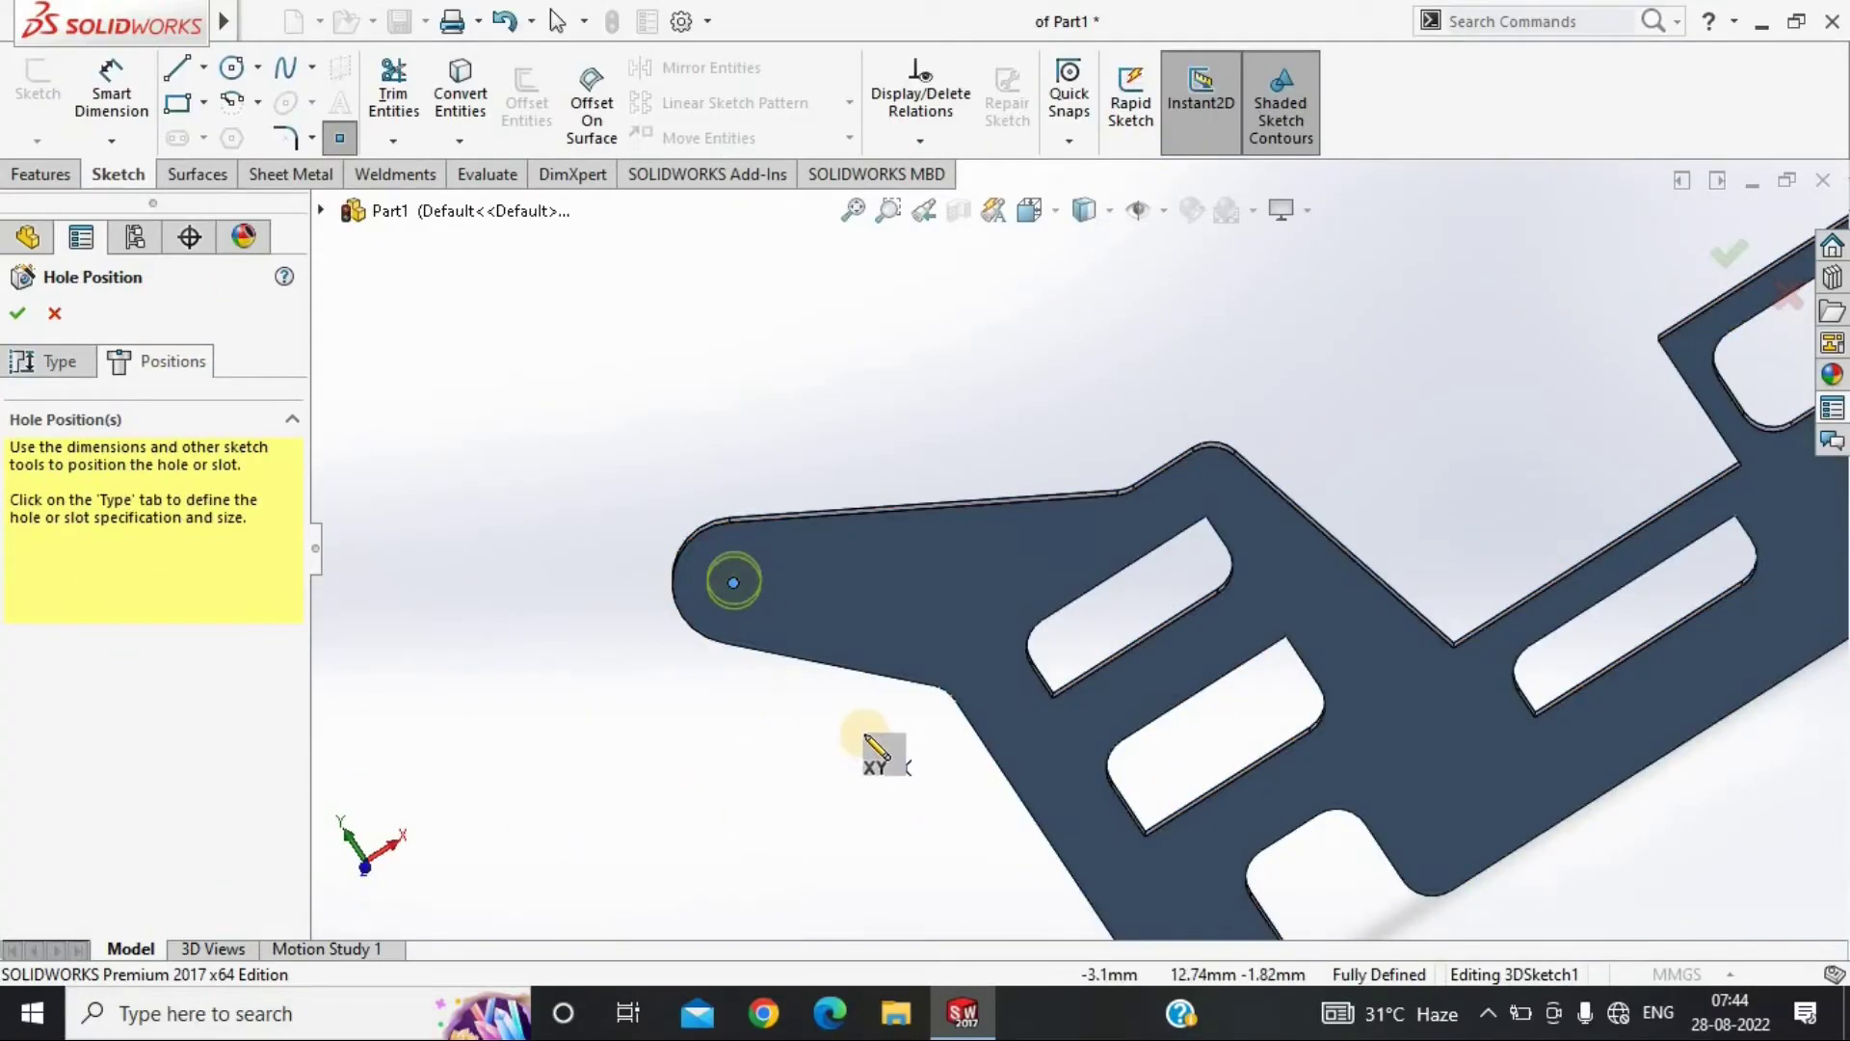
# Place Ø1.55 hole points on the lower arm and at the lower corner
pyautogui.click(983, 681)
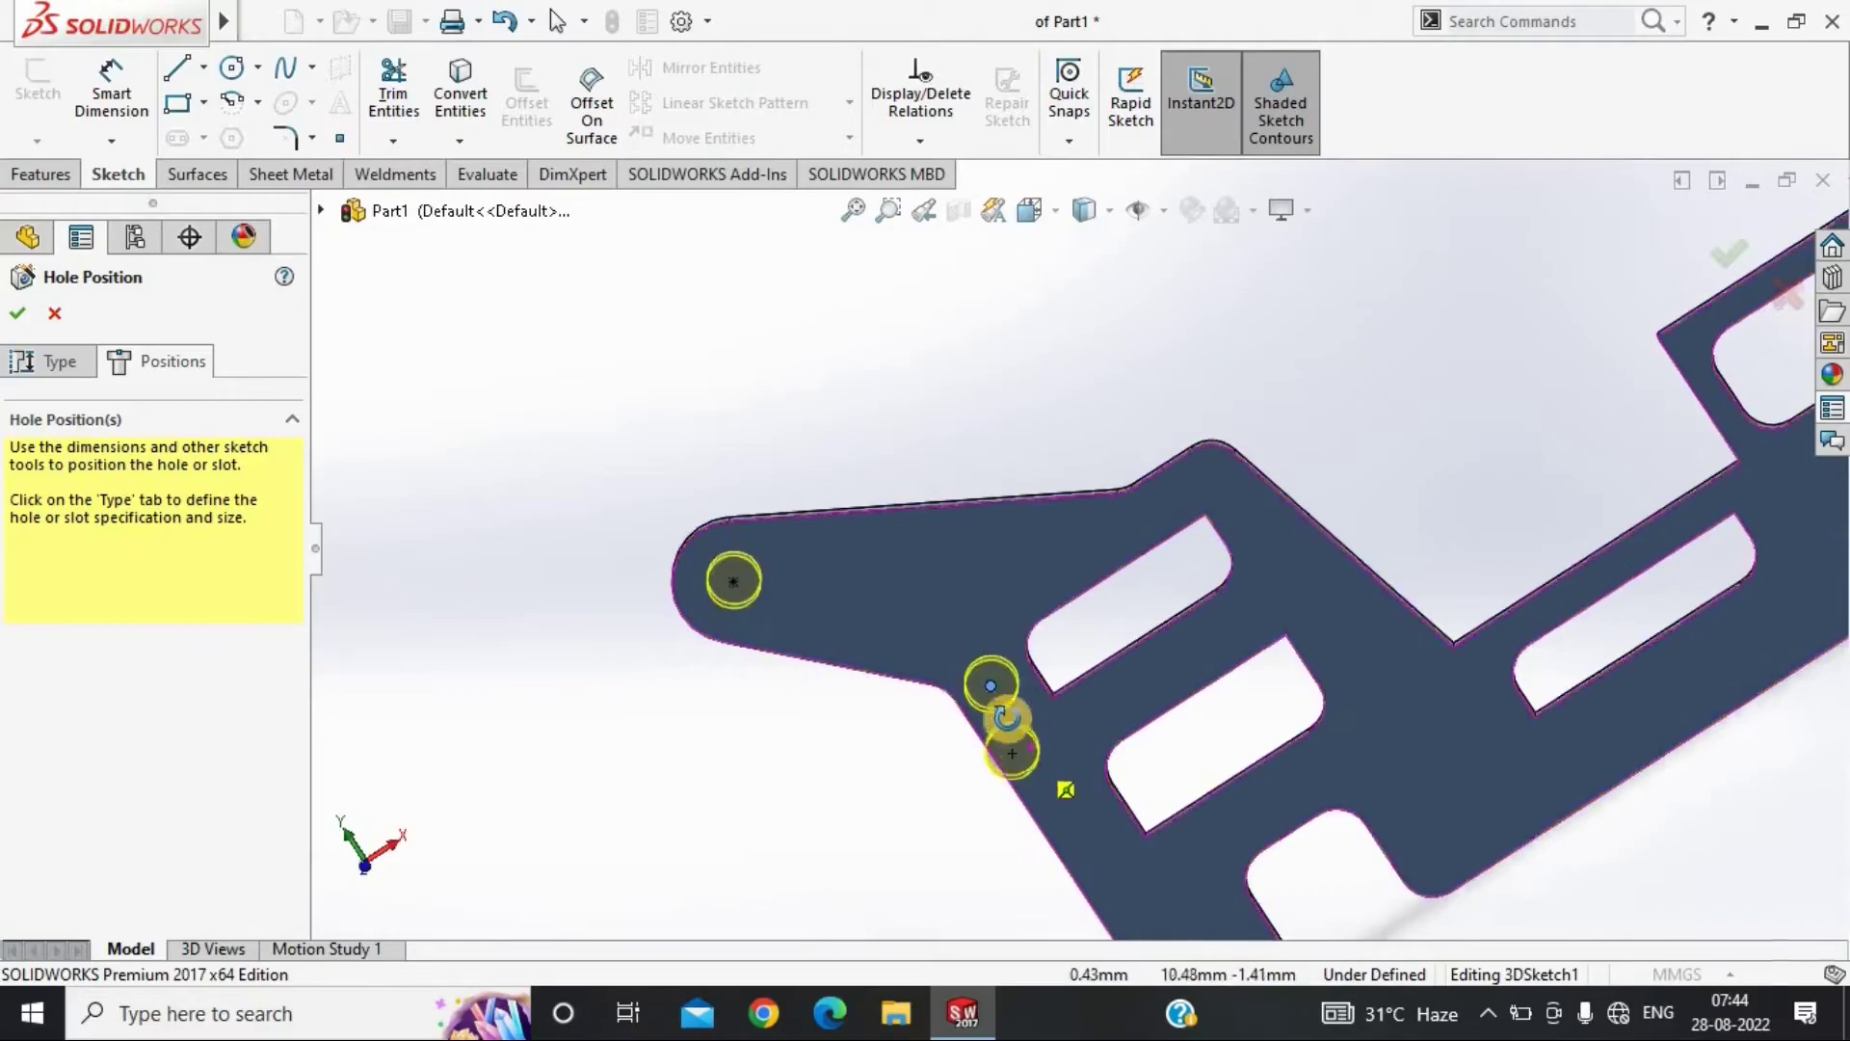
pyautogui.scroll(-2, 1157, 819)
pyautogui.click(1161, 810)
pyautogui.scroll(2, 1166, 732)
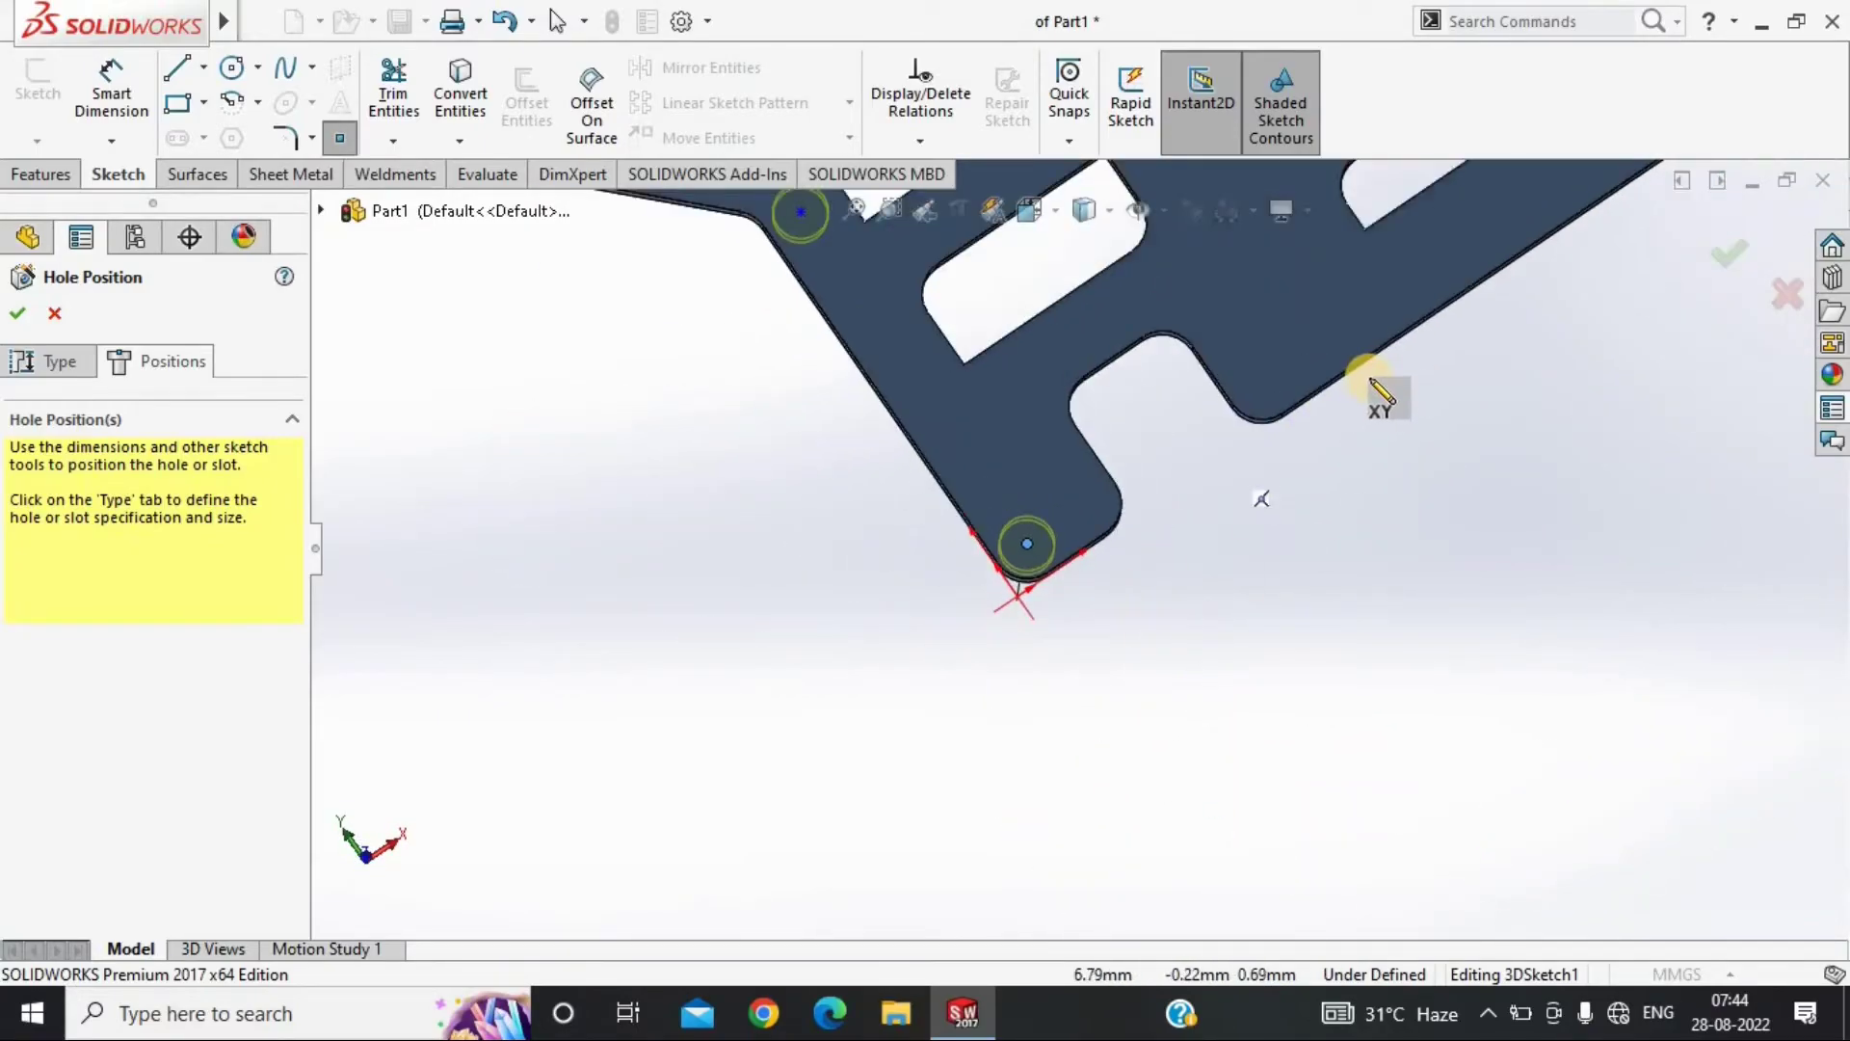
# Delete the misplaced corner hole point and re-place it at the lower corner
pyautogui.click(1027, 543)
pyautogui.press('Delete')
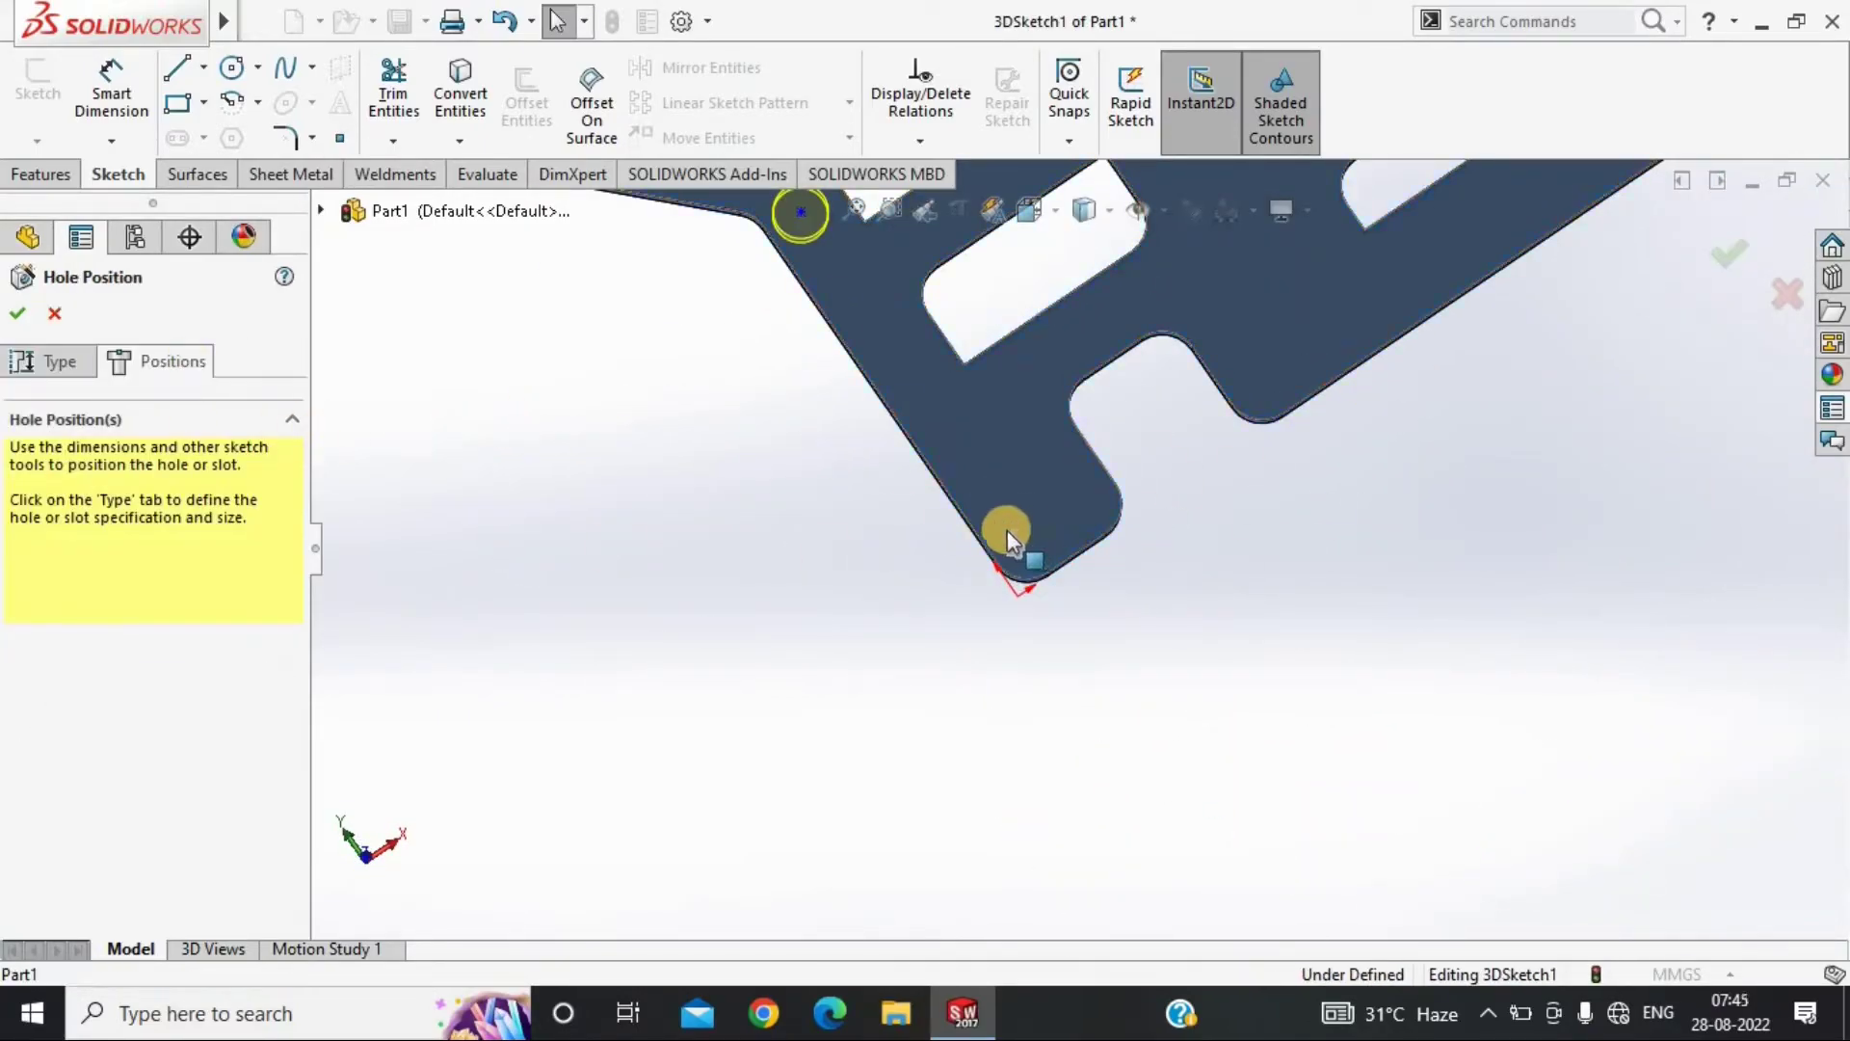
pyautogui.scroll(-4, 1002, 526)
pyautogui.scroll(3, 1060, 536)
pyautogui.click(1065, 525)
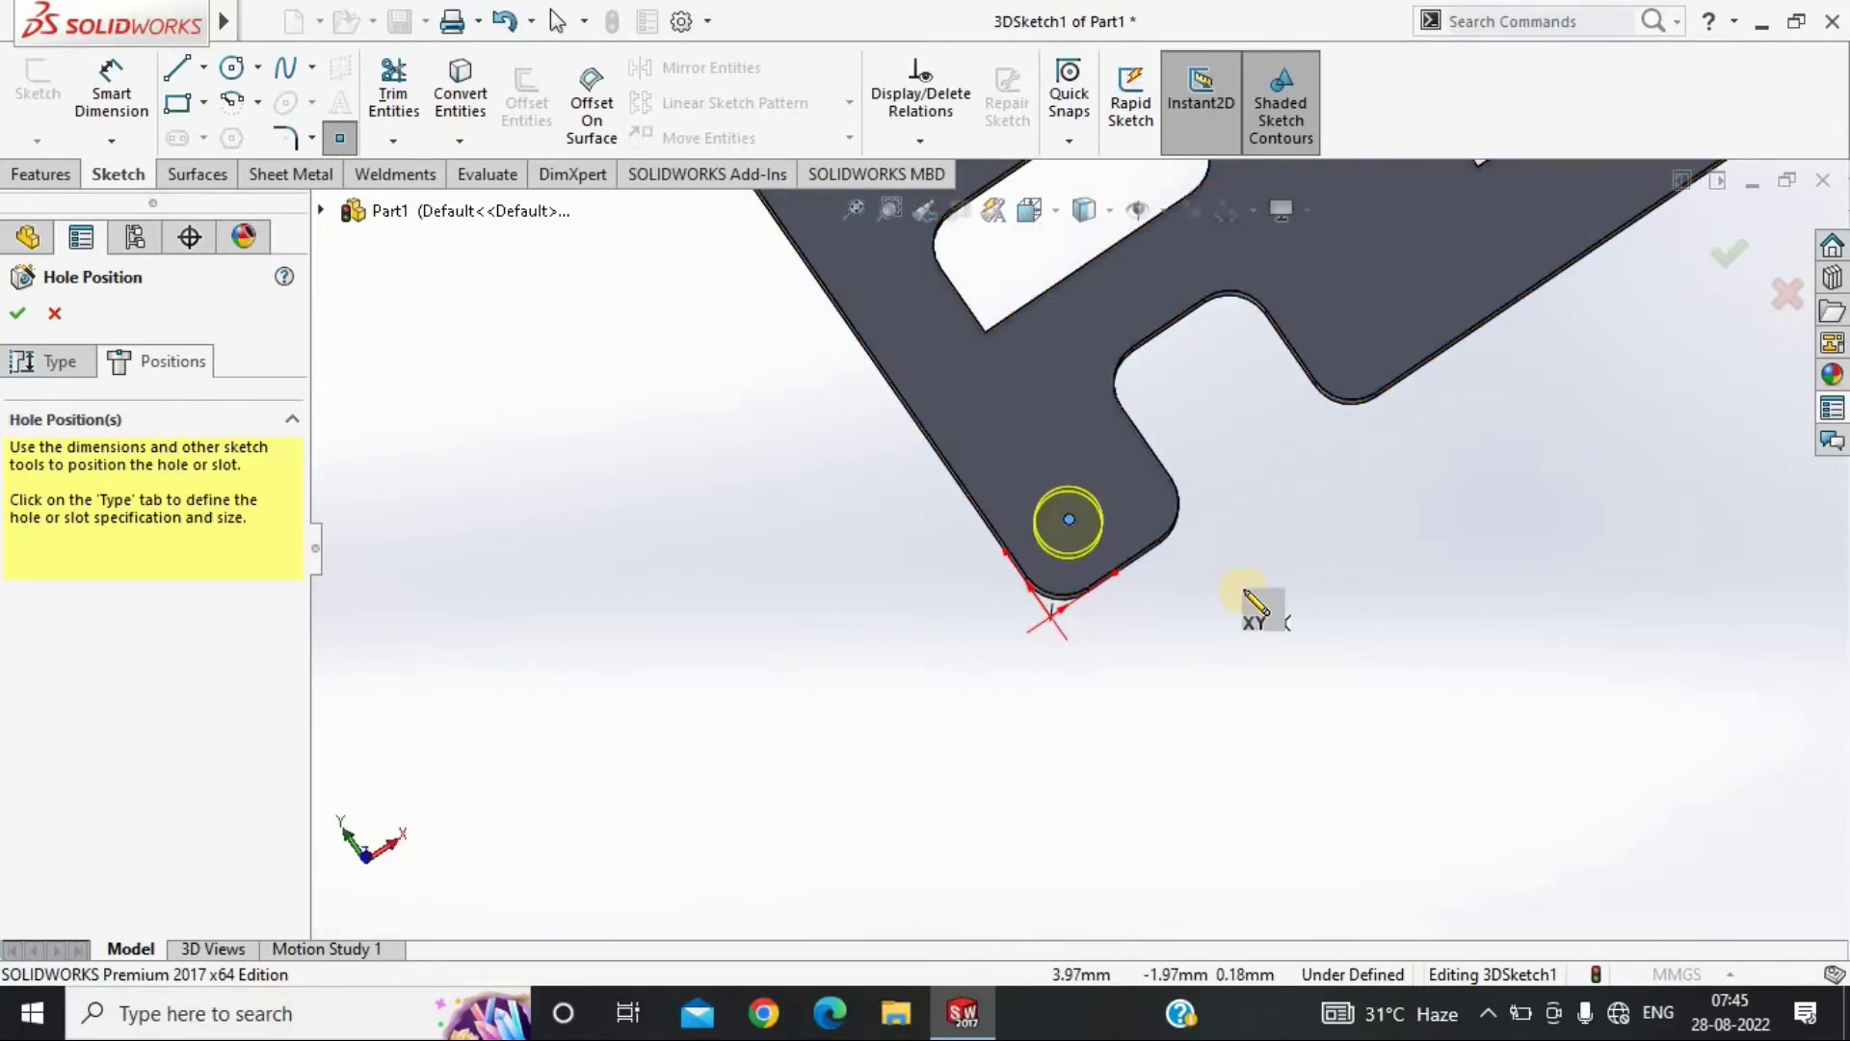
pyautogui.scroll(-3, 1252, 597)
pyautogui.scroll(2, 1243, 390)
# Add further hole points on the plate and at the upper-right corner
pyautogui.click(819, 627)
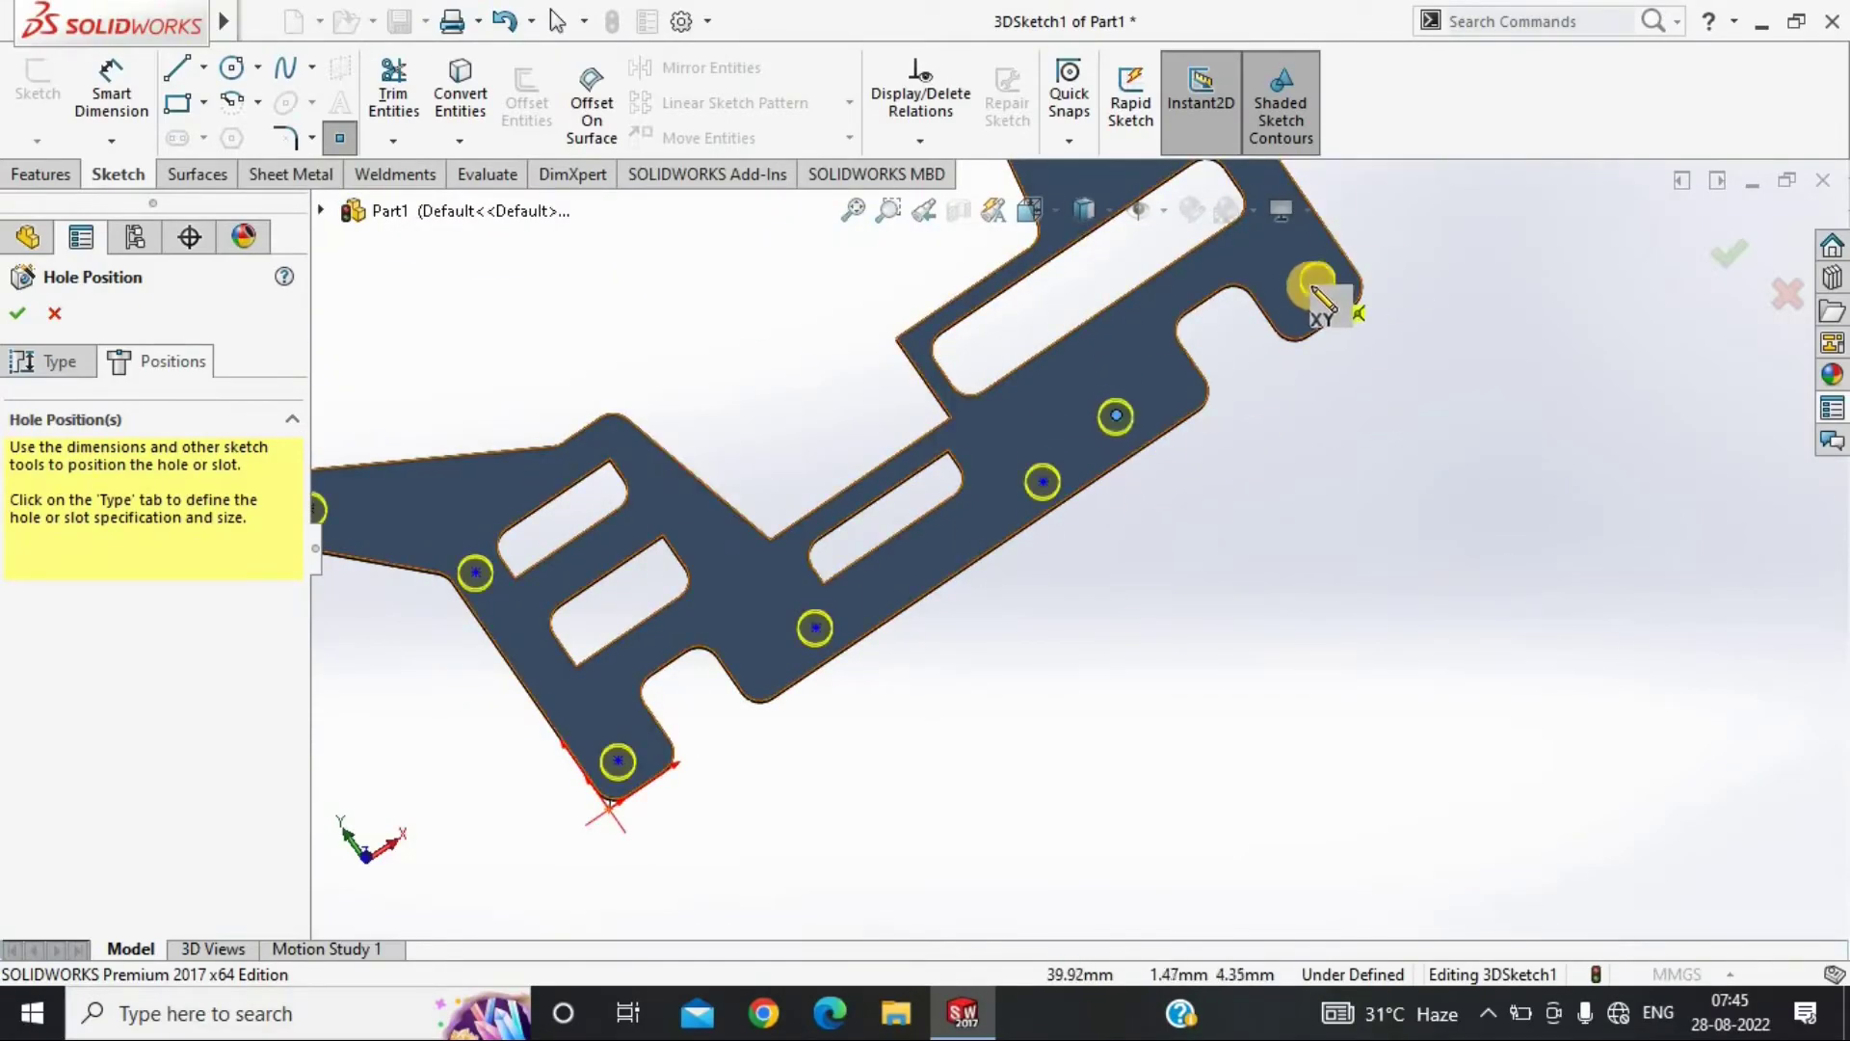
pyautogui.scroll(-3, 1082, 363)
pyautogui.scroll(3, 1093, 537)
pyautogui.click(1239, 517)
# Finish the Ø1.55 hole feature and view the plate's flat face straight on
pyautogui.click(1151, 836)
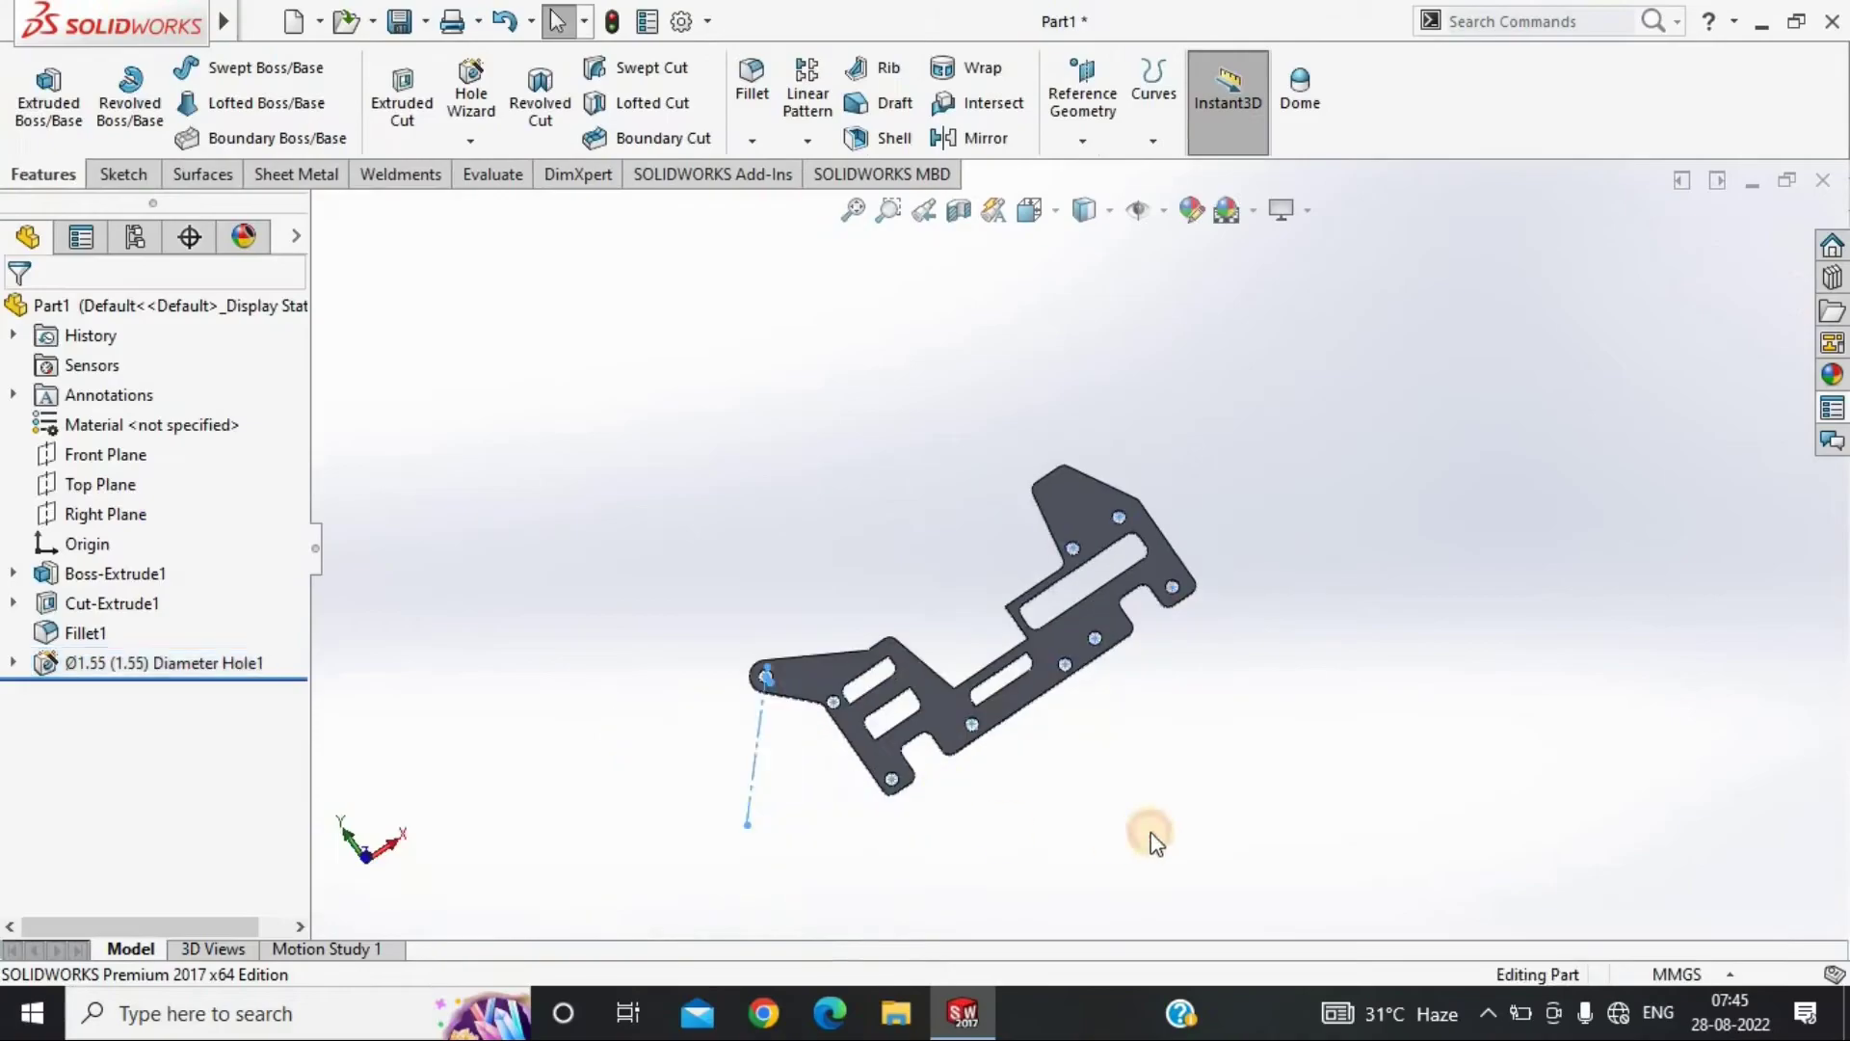
pyautogui.scroll(2, 1154, 841)
pyautogui.click(1098, 532)
pyautogui.hotkey('ctrl', '8')
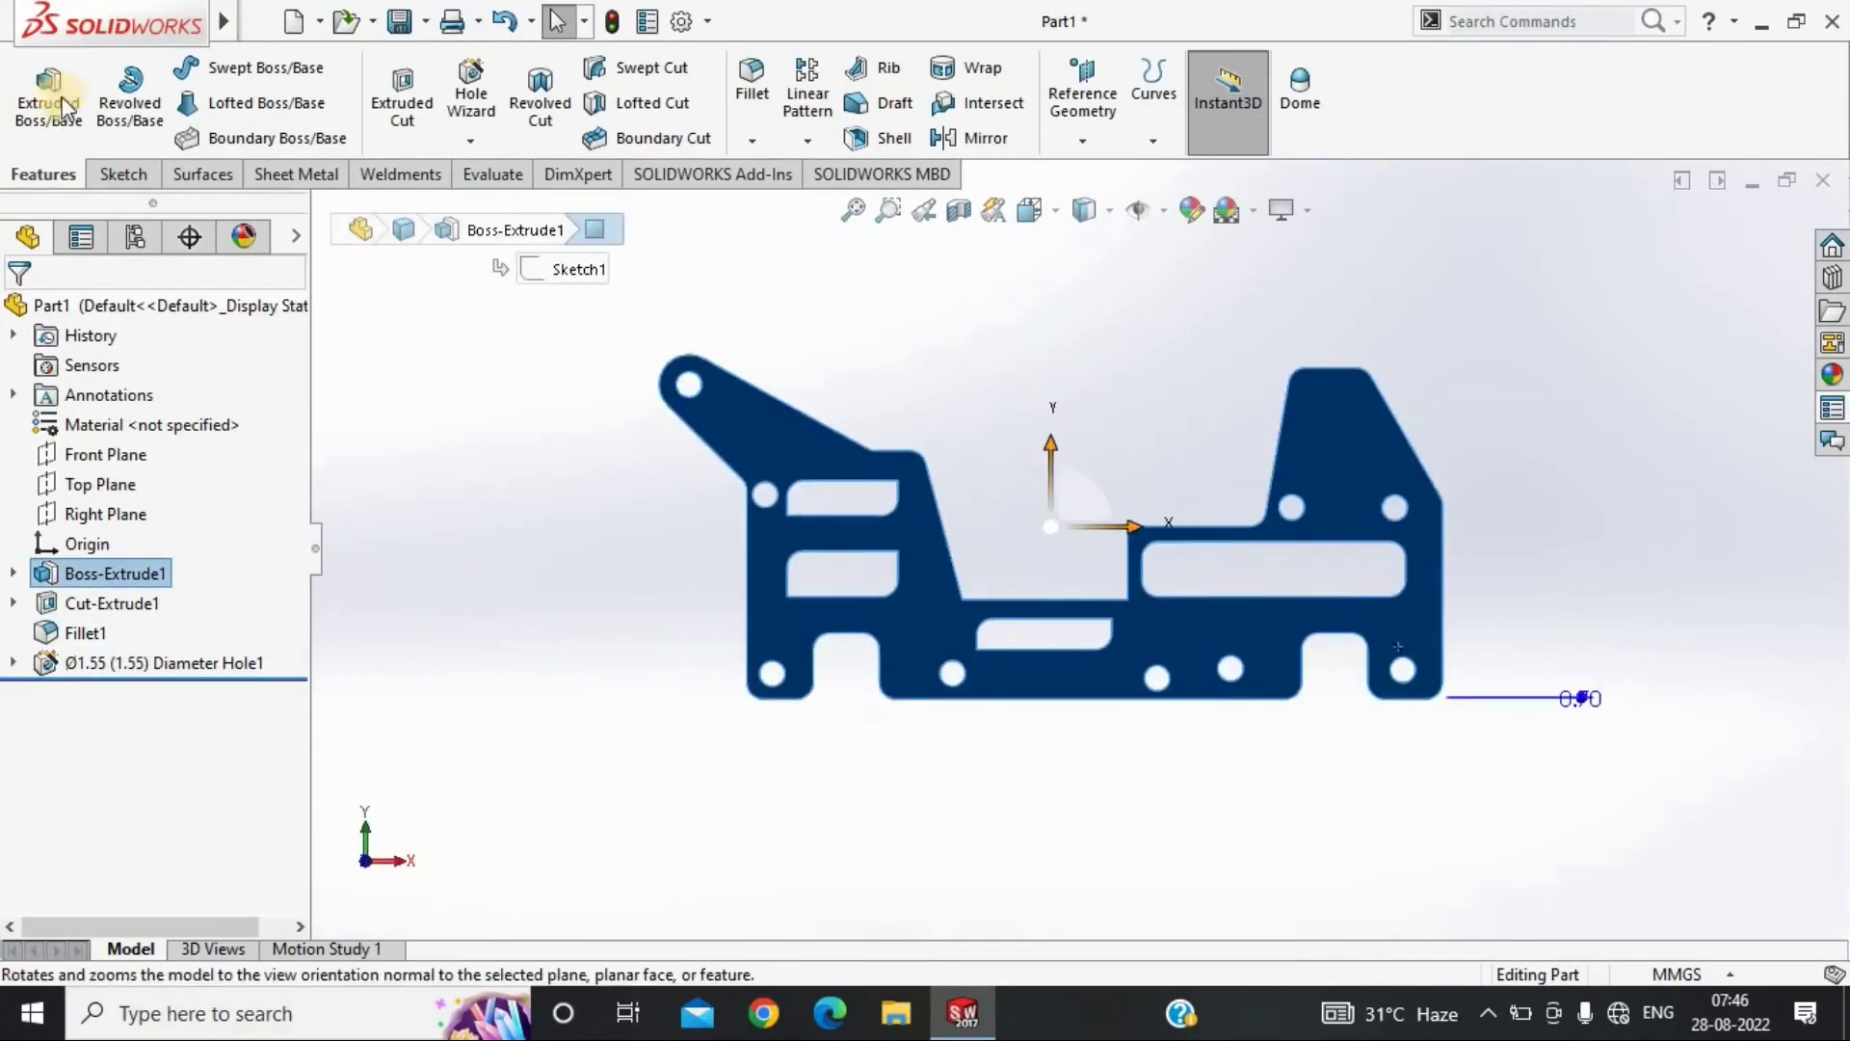
# Sketch a line from the slanted right edge down to the bottom-right corner
pyautogui.press('l')
pyautogui.scroll(2, 1397, 501)
pyautogui.click(1198, 509)
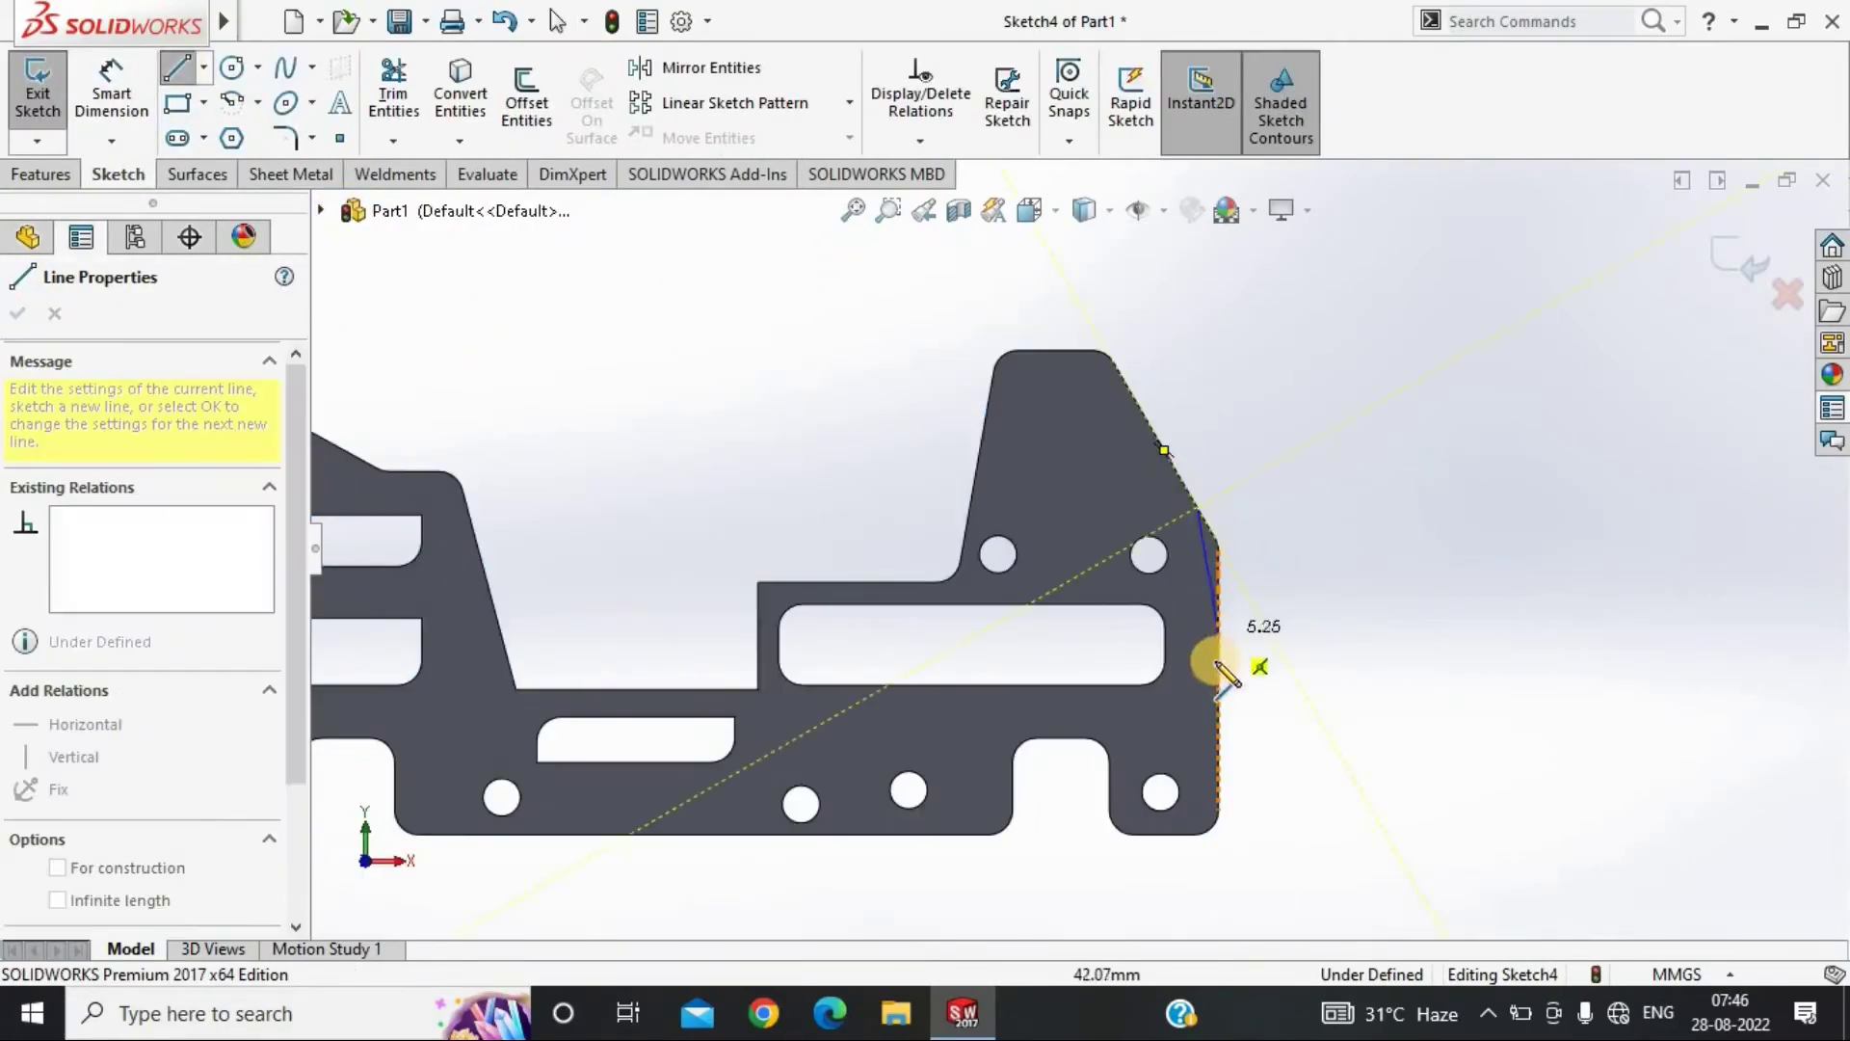
pyautogui.click(1194, 835)
pyautogui.press('Escape')
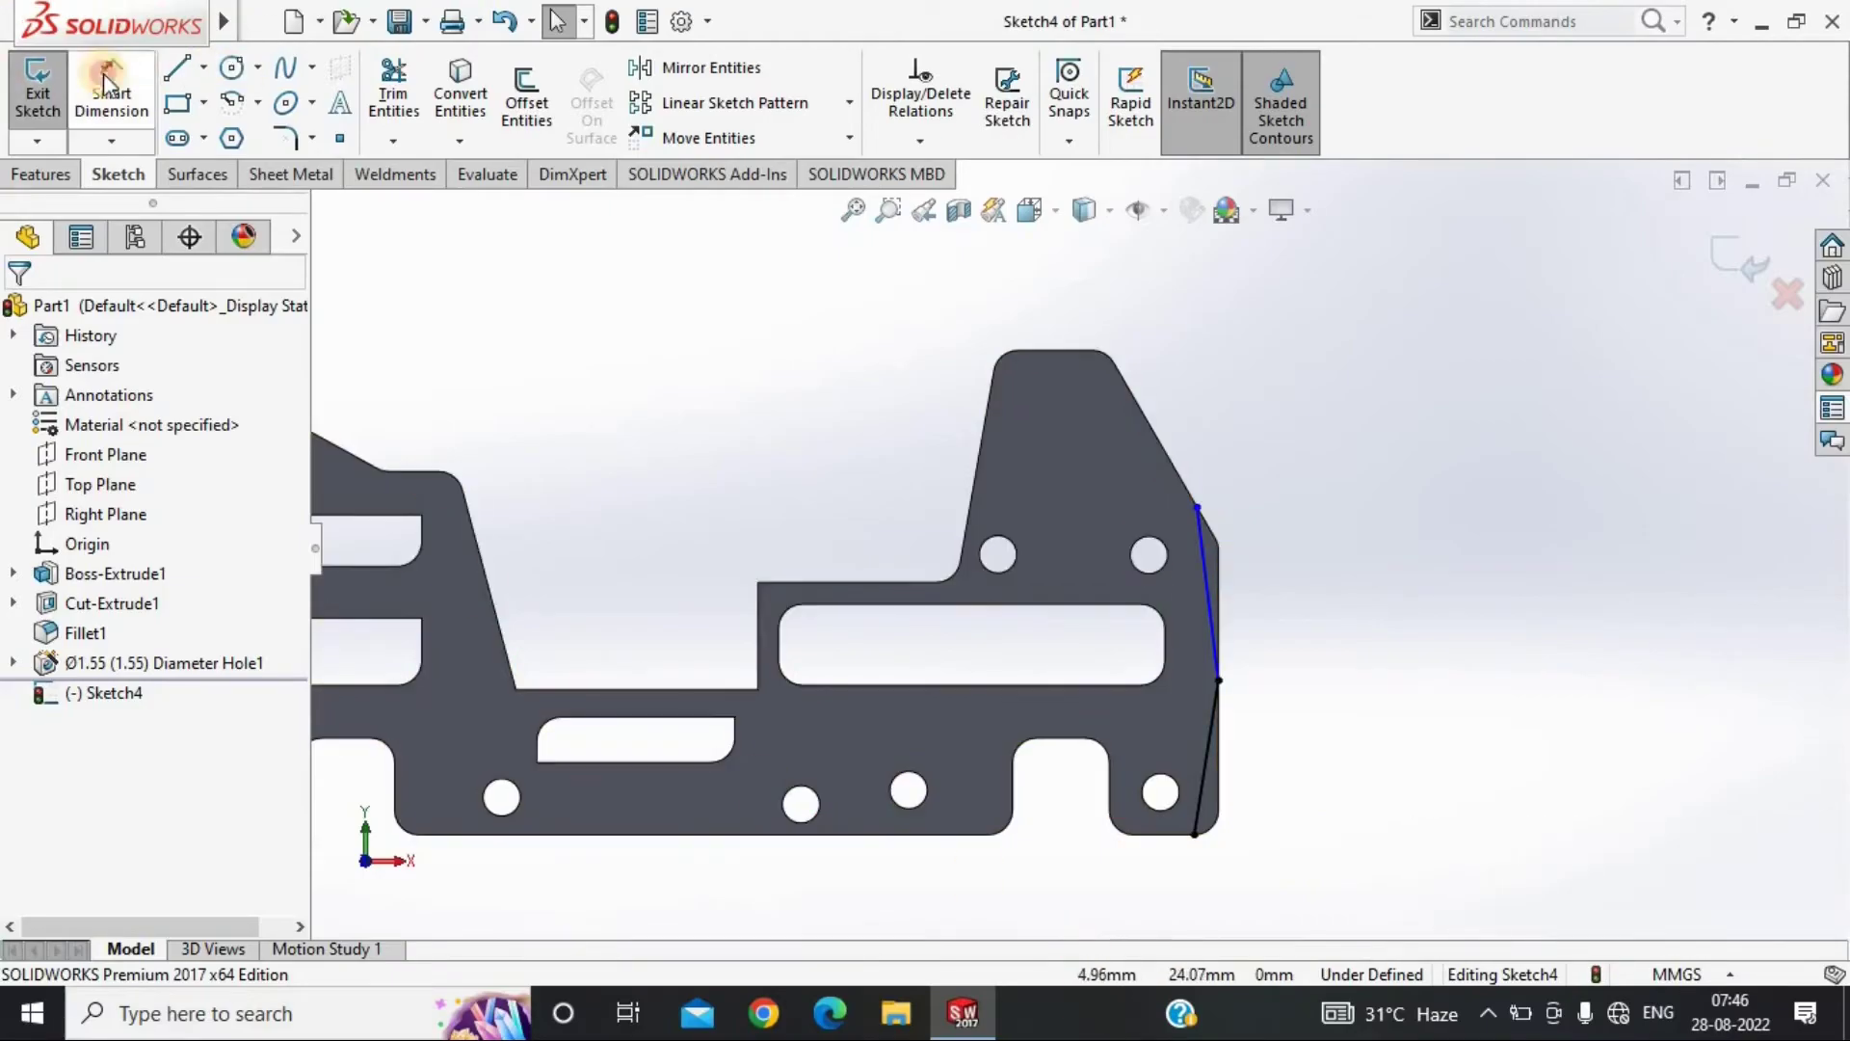
# Dimension the angle between the sketch lines to 7°
pyautogui.click(106, 81)
pyautogui.click(1219, 617)
pyautogui.scroll(2, 1219, 614)
pyautogui.click(1219, 616)
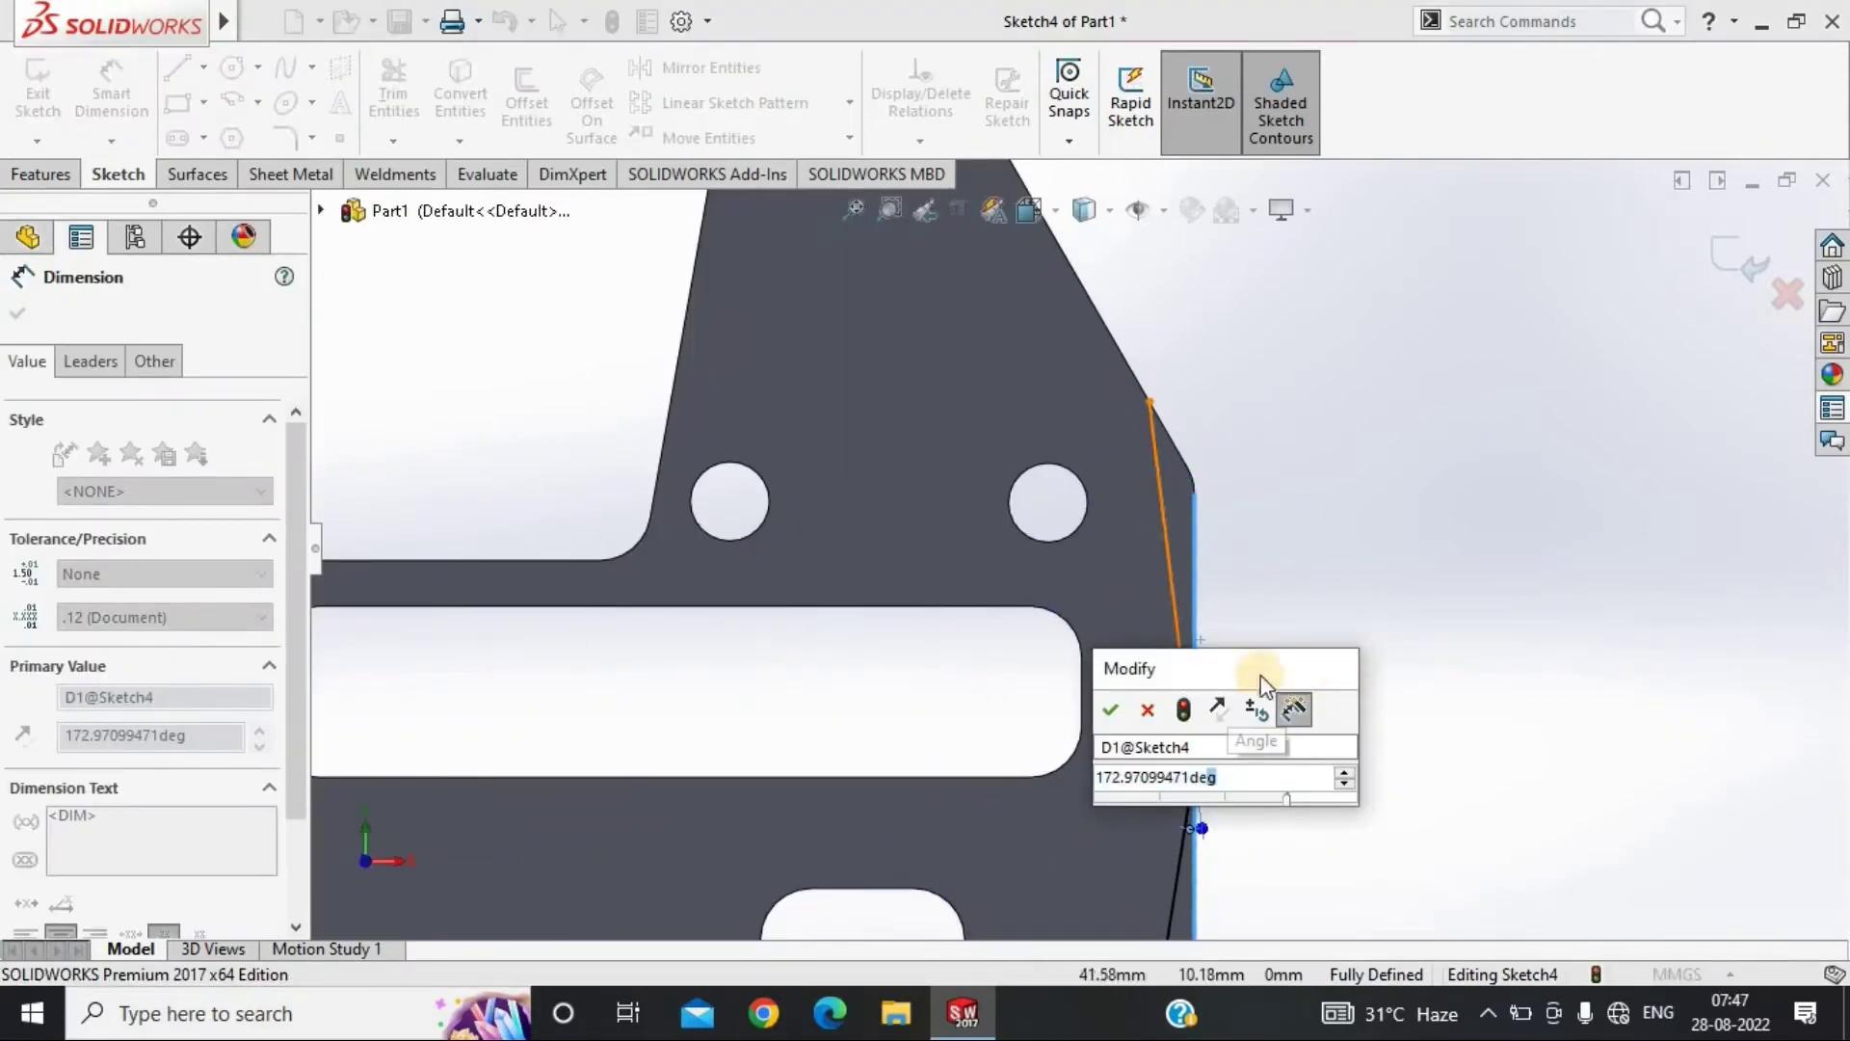
pyautogui.write('7')
pyautogui.press('Return')
pyautogui.scroll(3, 1257, 665)
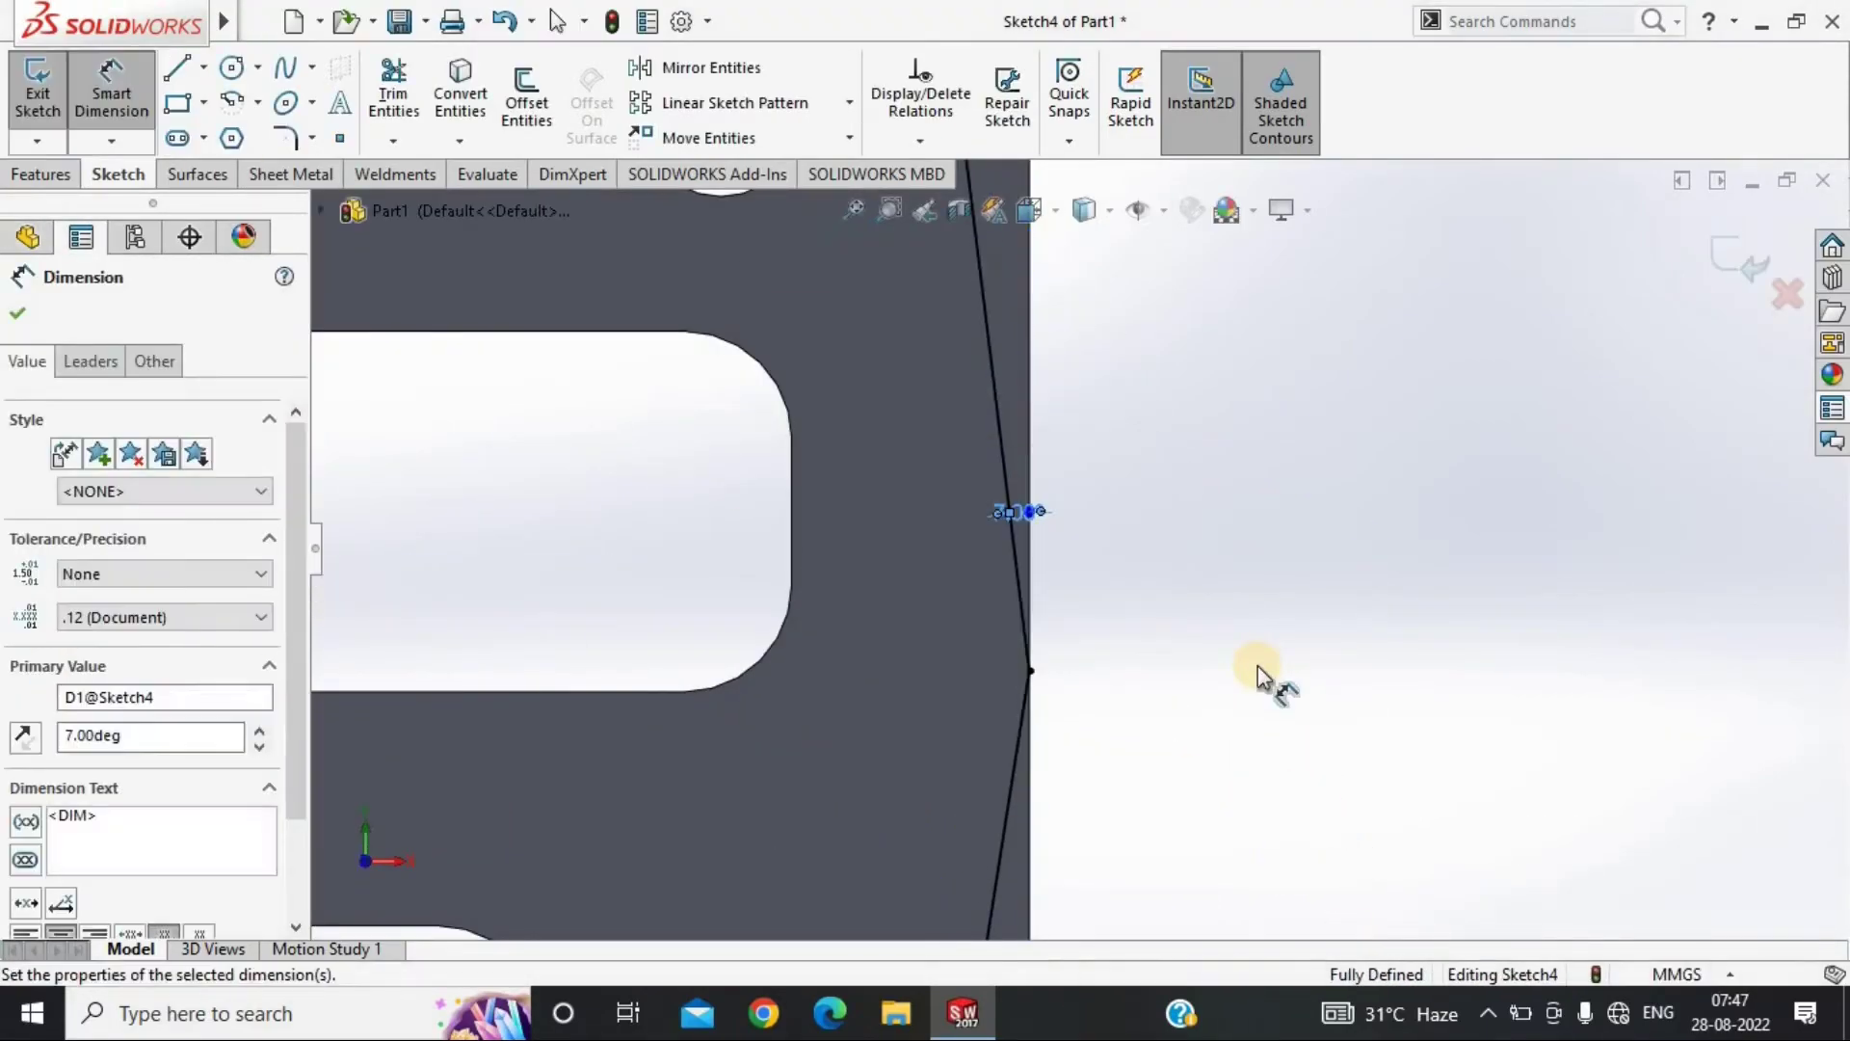
# Extruded-cut the wedge region to slant the plate's right edge
pyautogui.press('f')
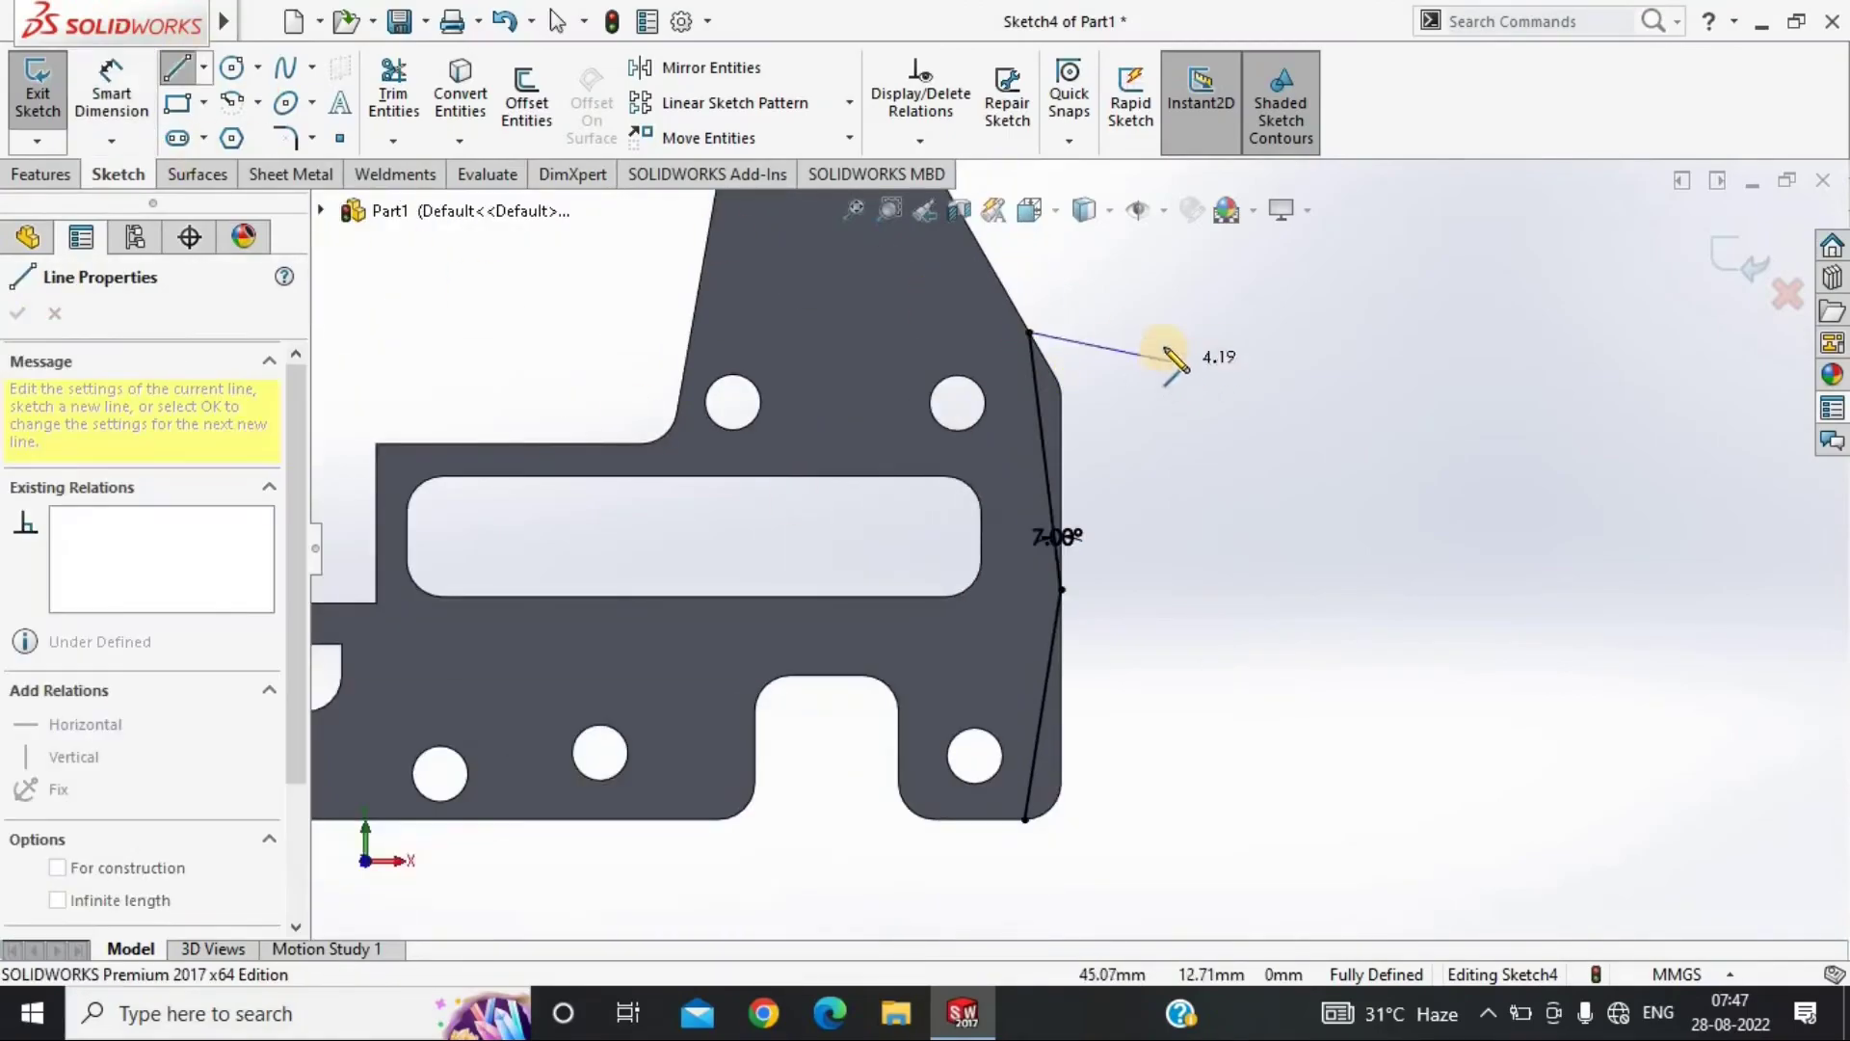
pyautogui.click(44, 173)
pyautogui.click(402, 97)
pyautogui.press('Return')
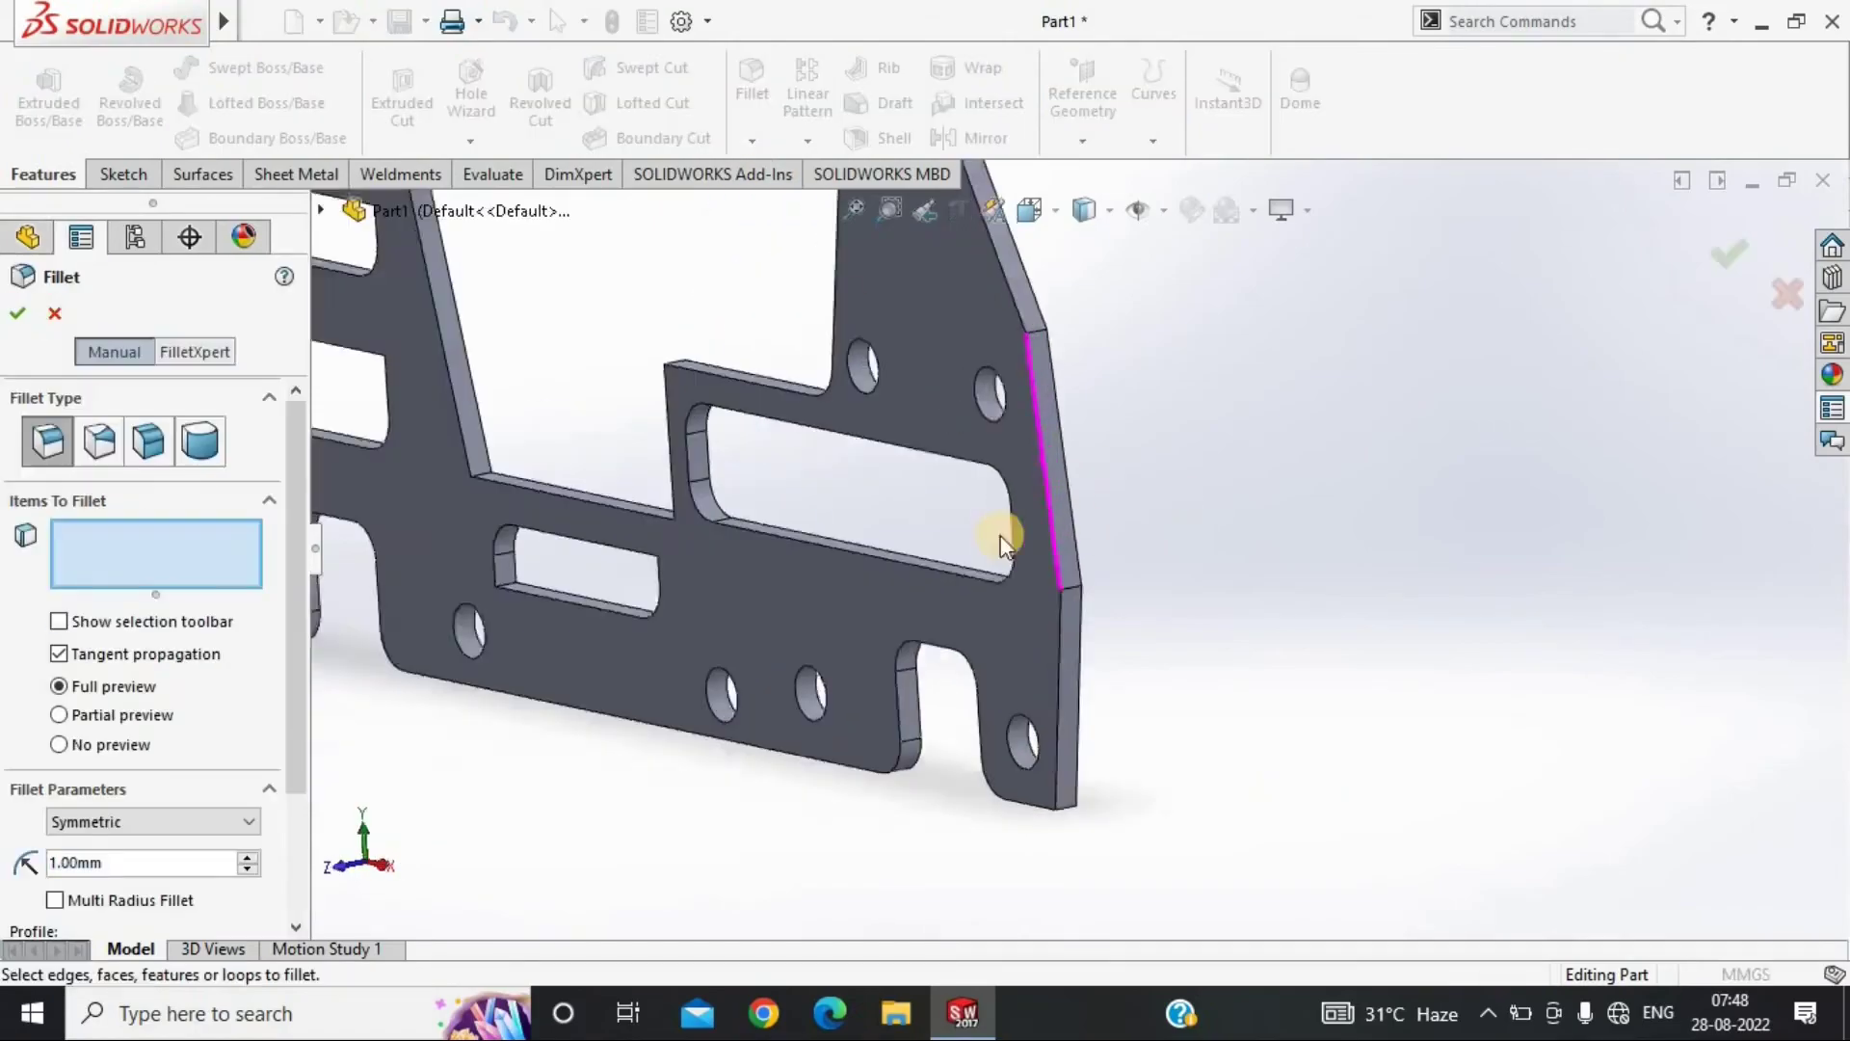
# Fillet the new edges, removing the unwanted face from the selection
pyautogui.rightClick(154, 596)
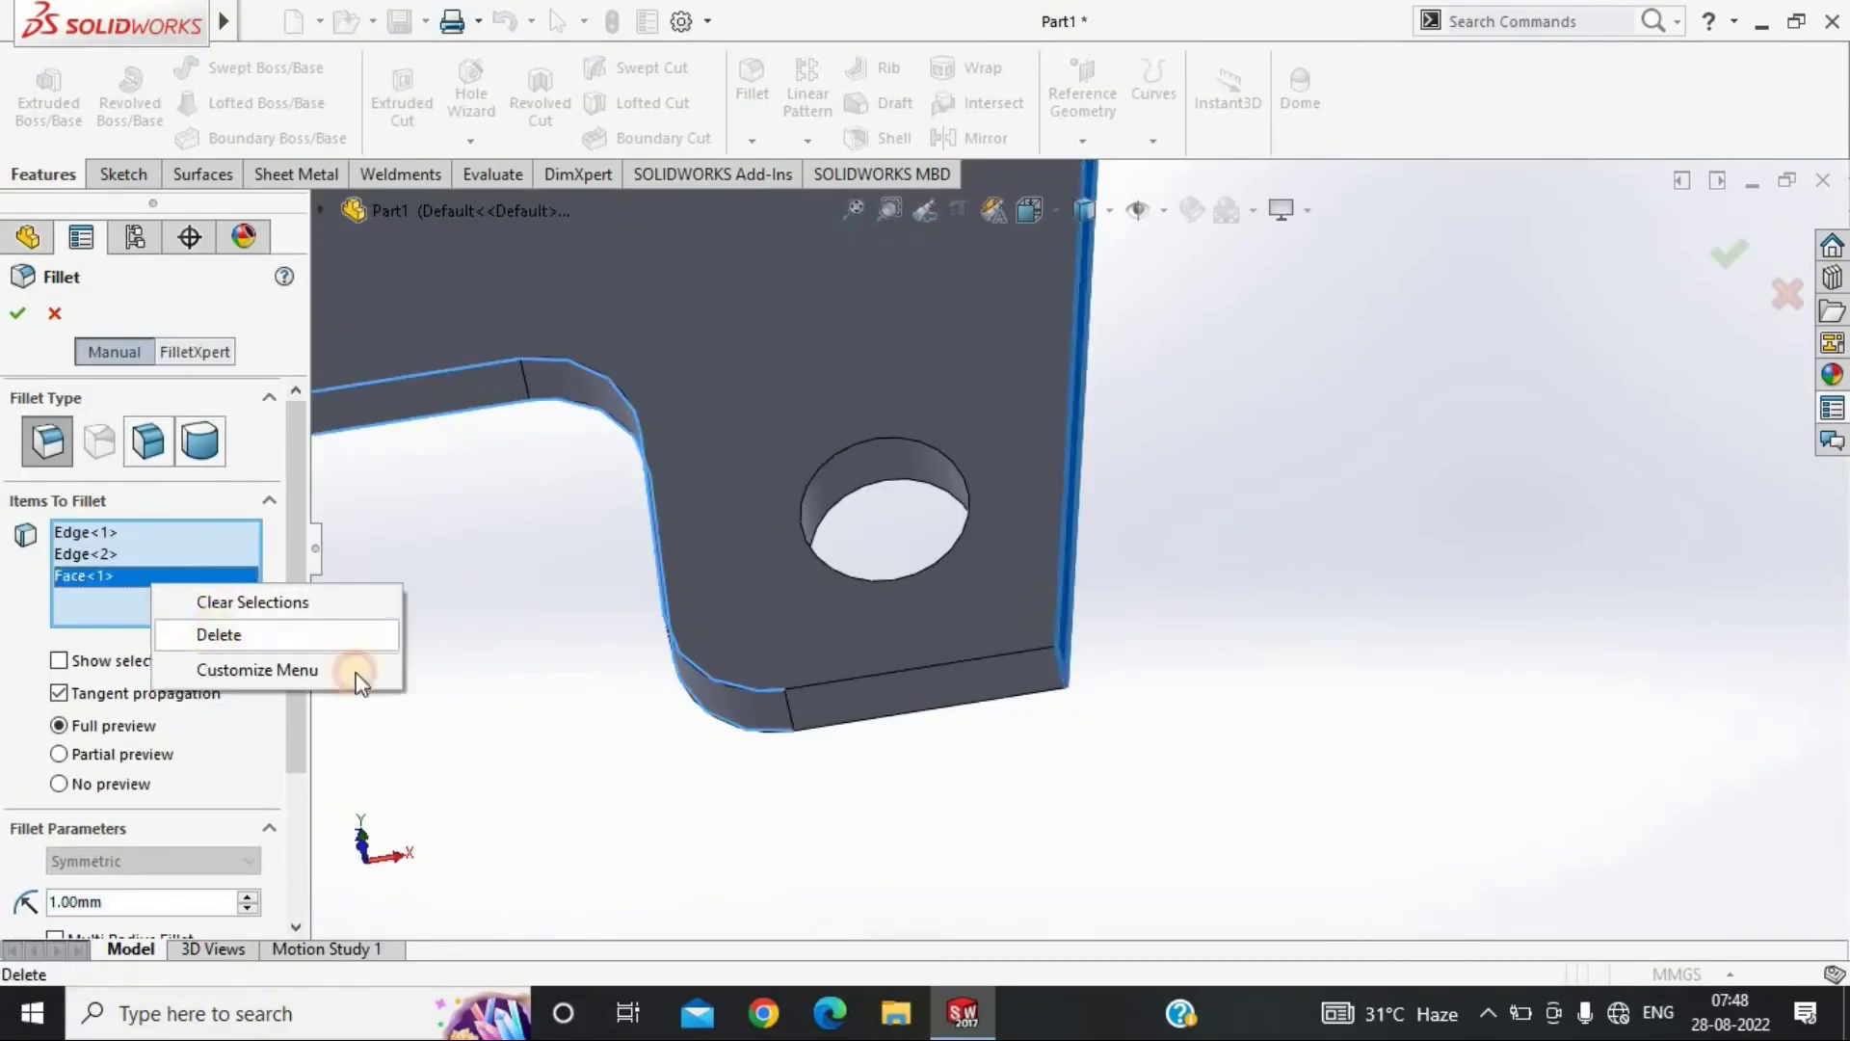
pyautogui.click(236, 632)
pyautogui.click(17, 313)
# Save as 'chassis support' in new folder 'helicoptor part 4' under D:\HELICOPTER\helicopter all parts
pyautogui.hotkey('ctrl', 's')
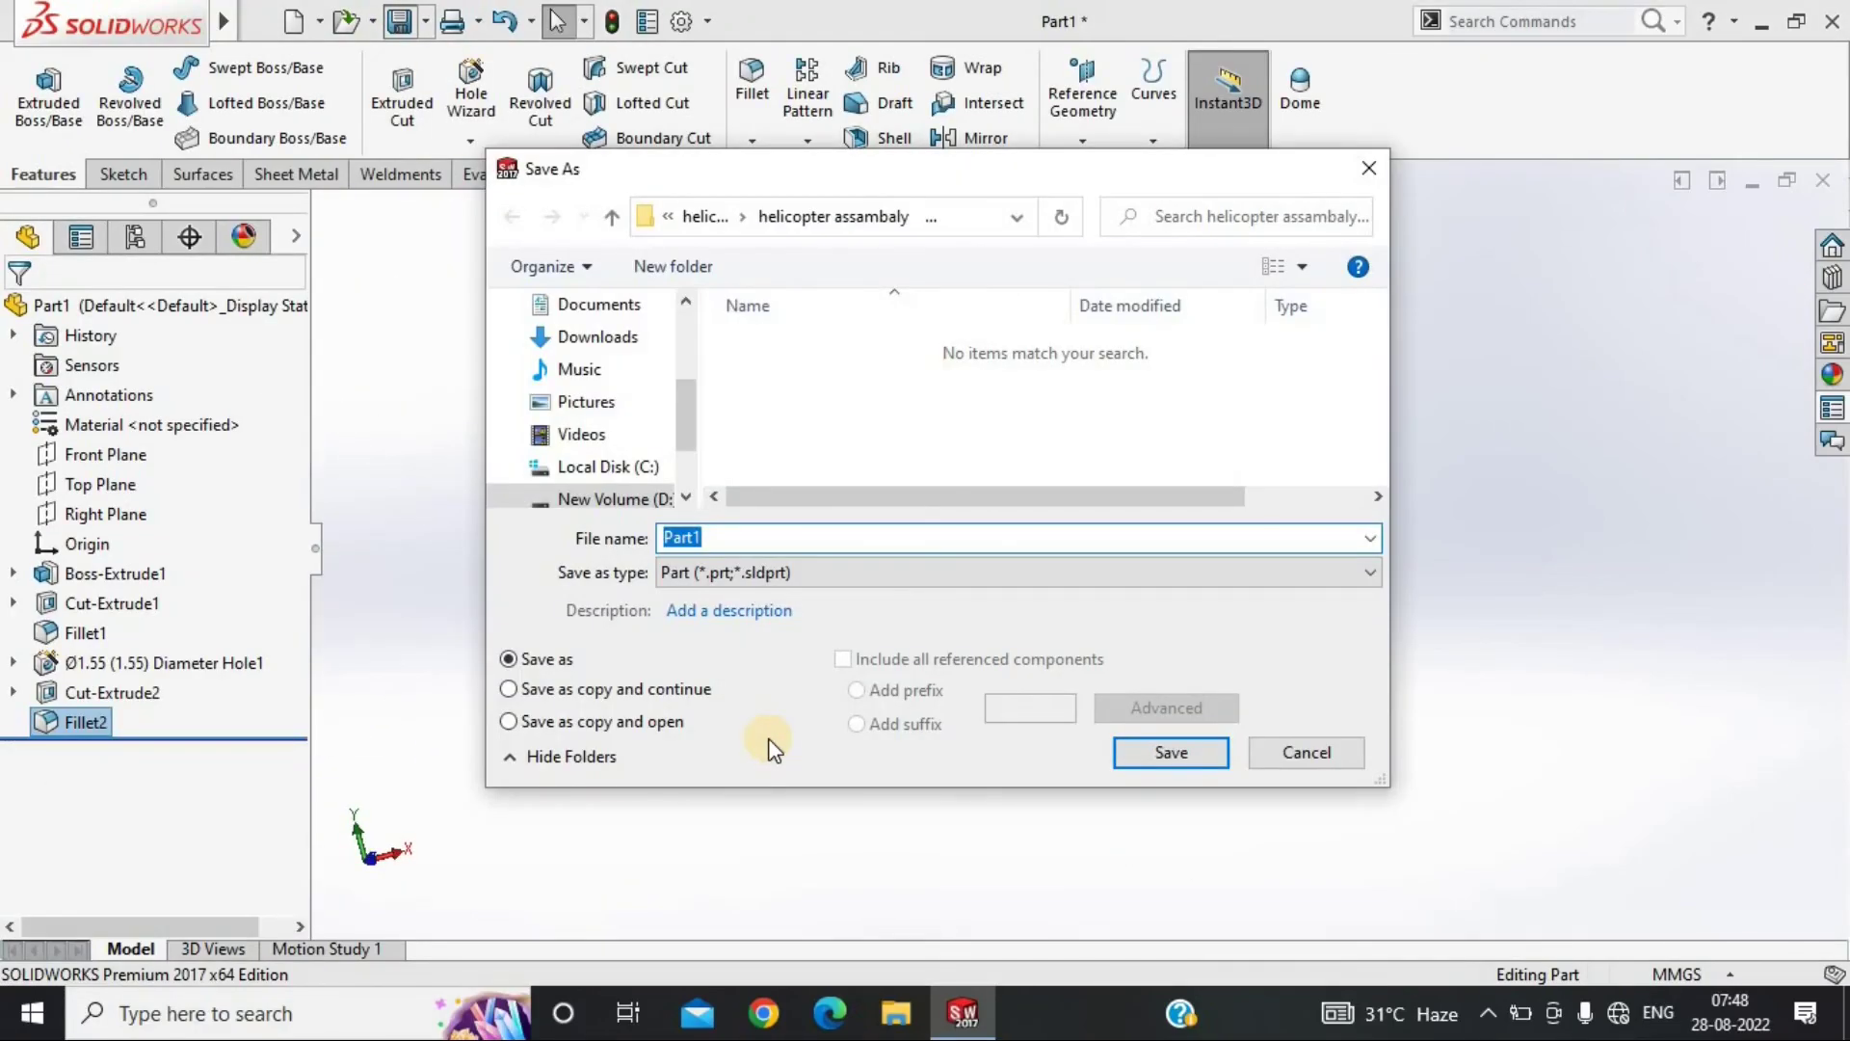
pyautogui.write('chassis support')
pyautogui.click(604, 498)
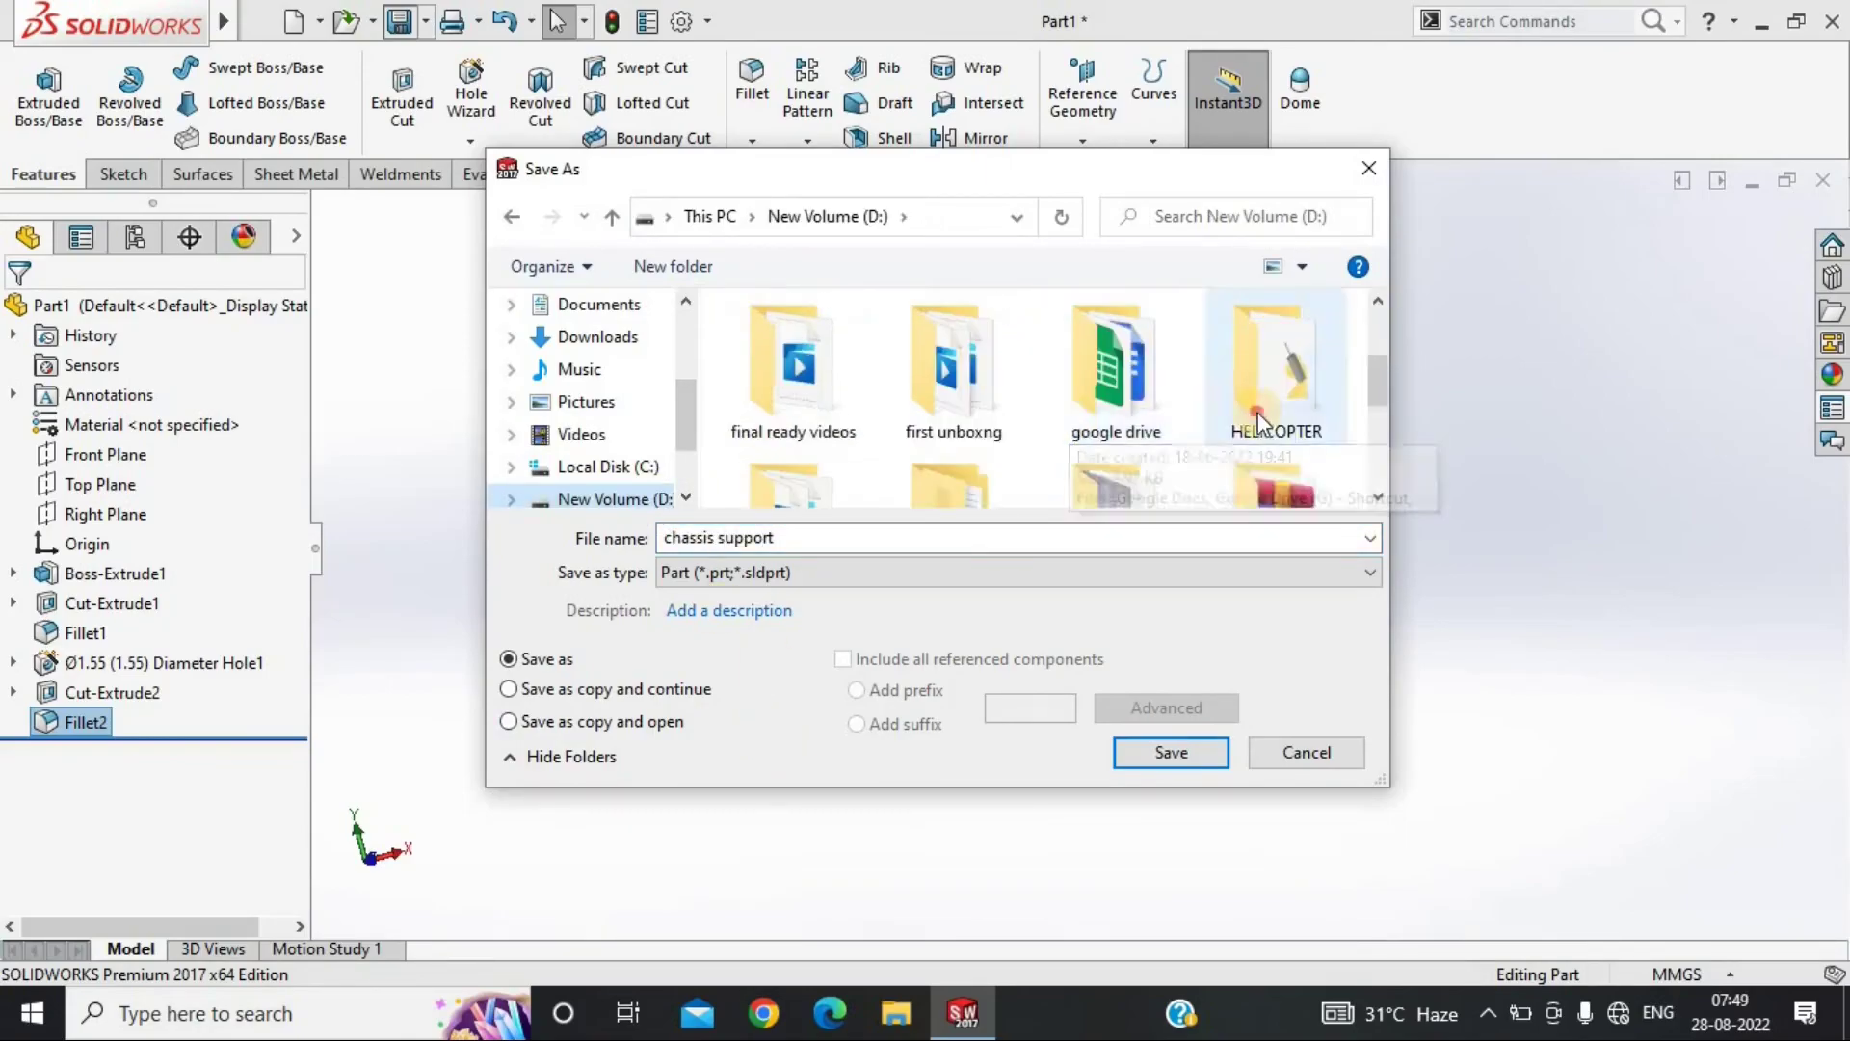
pyautogui.doubleClick(1258, 421)
pyautogui.doubleClick(867, 398)
pyautogui.rightClick(884, 460)
pyautogui.click(1194, 277)
pyautogui.write('helicoptor')
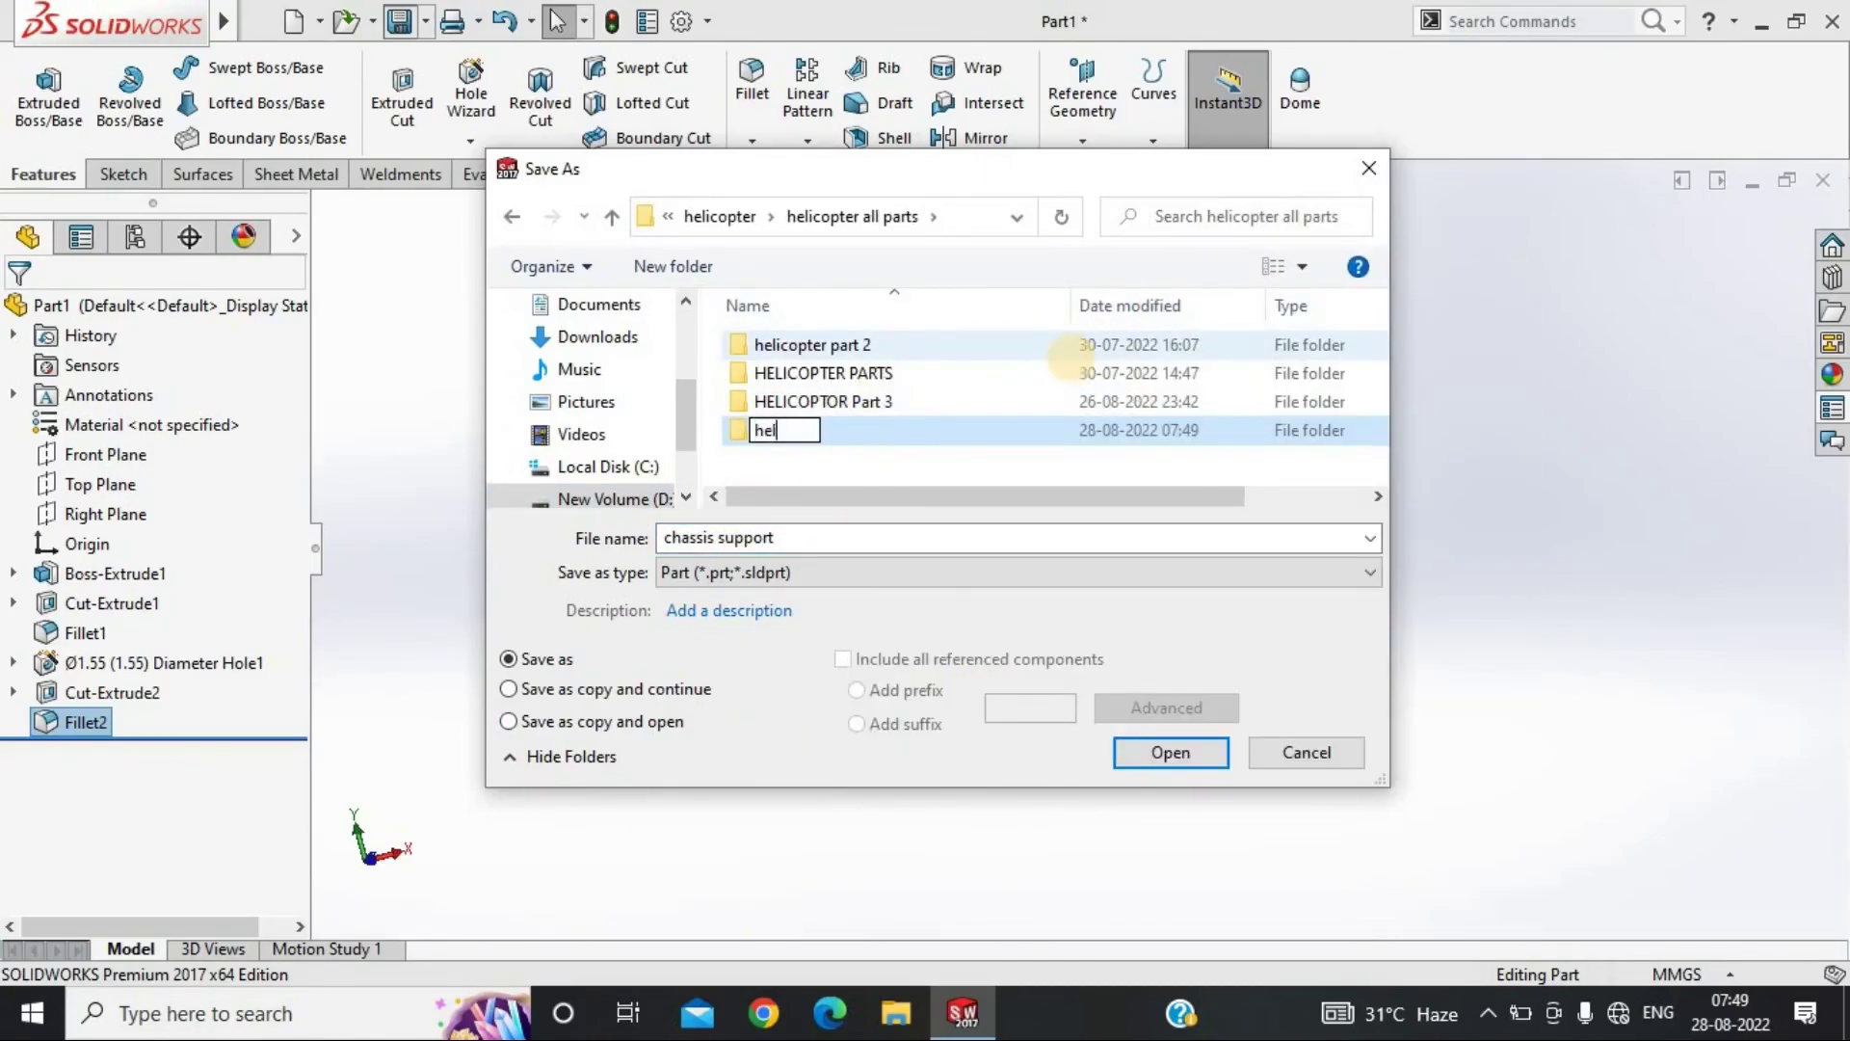